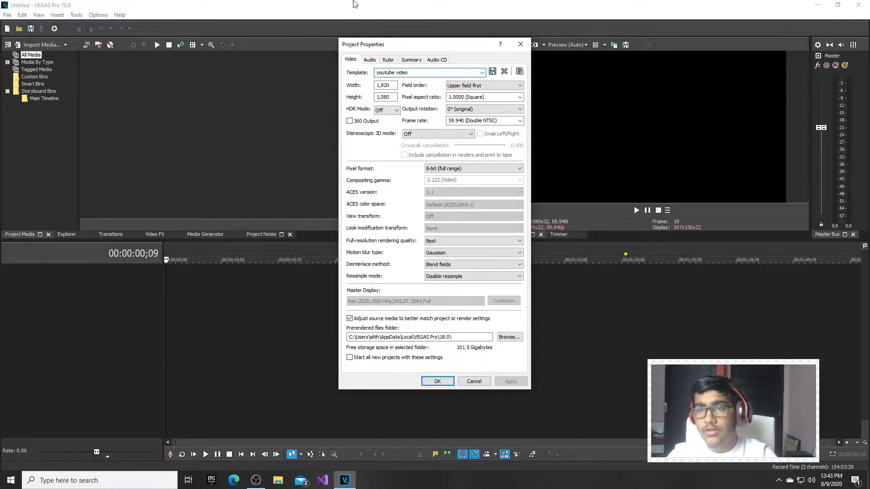
- Save the "youtube video" project template, make all new projects start with these settings, and apply the project properties
click(492, 72)
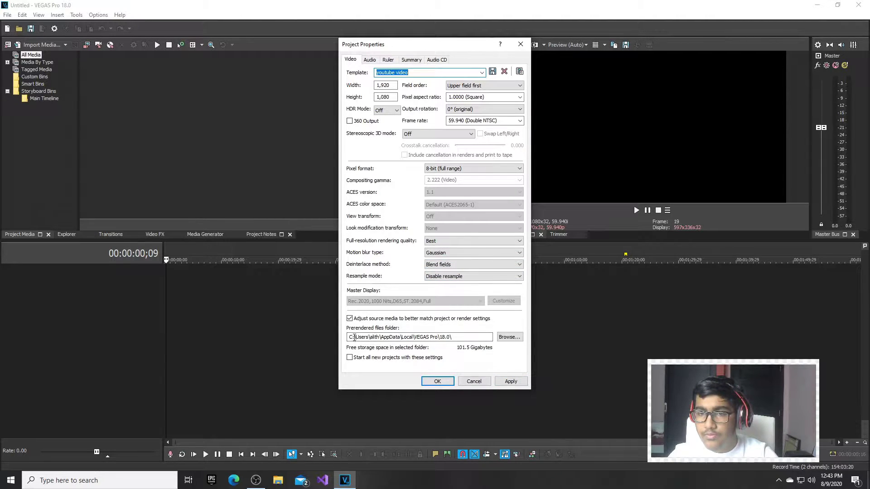
drag(349, 337, 416, 337)
click(464, 339)
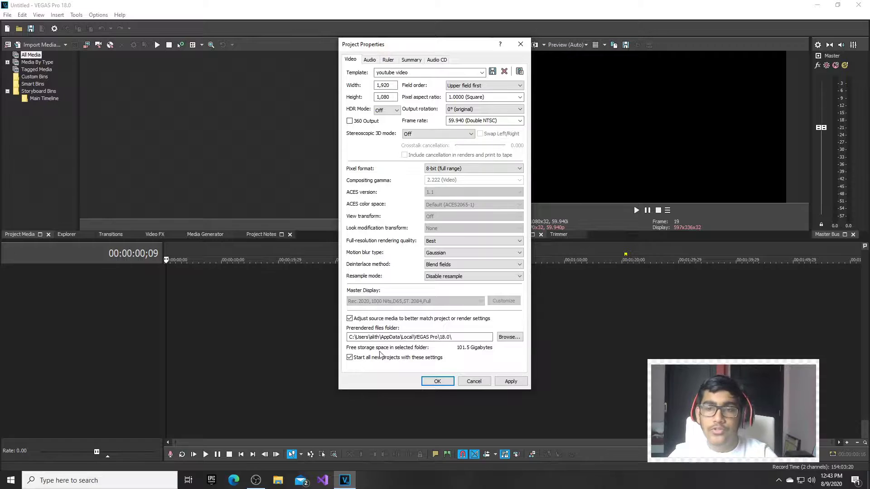
click(510, 382)
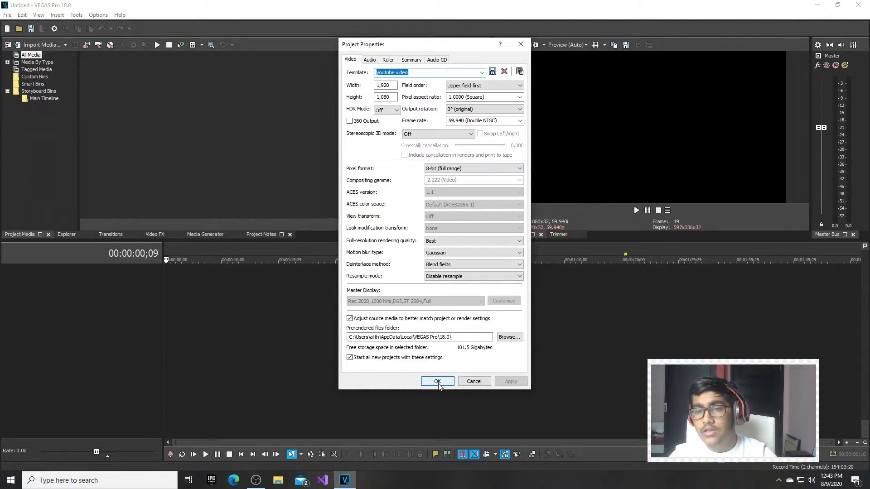
click(437, 382)
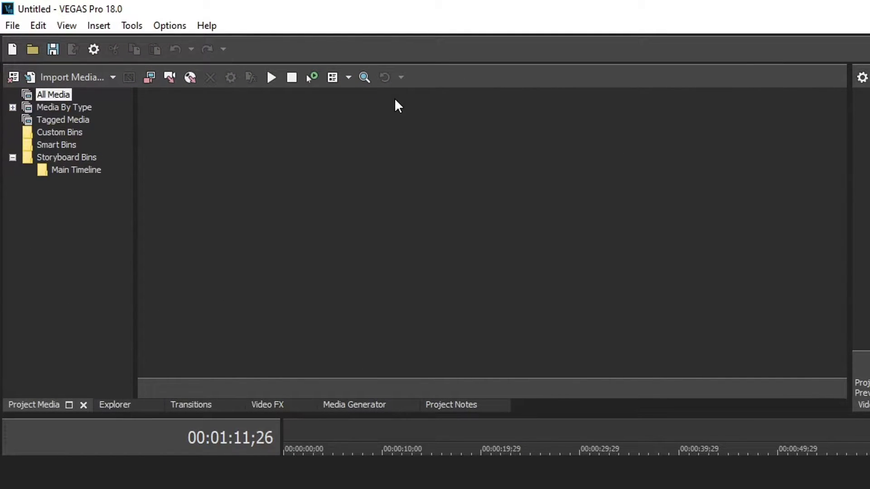
- Browse the media Explorer, the transition presets and the Video FX list, including the Color Balance presets
click(116, 405)
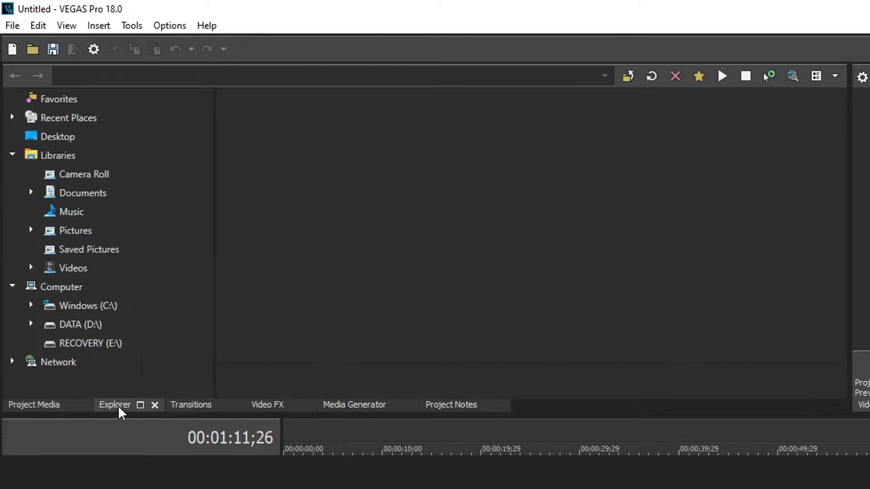
click(181, 409)
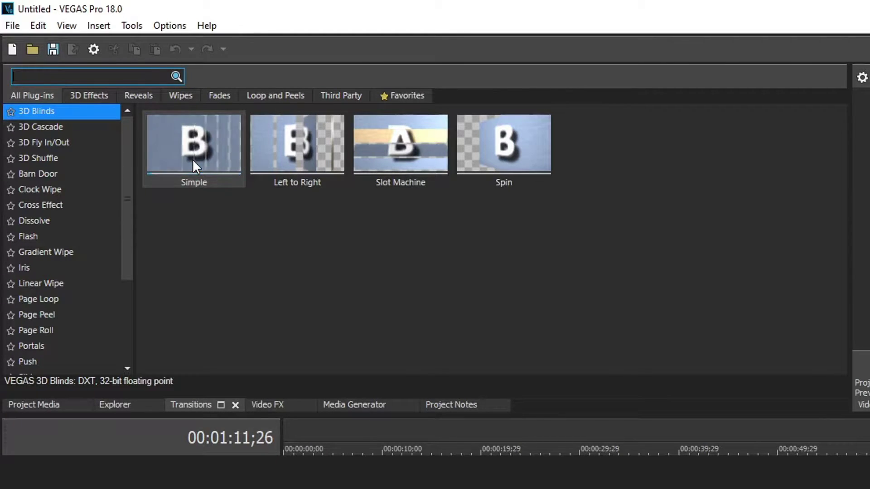
scroll(26, 243, down, 3)
scroll(40, 247, up, 3)
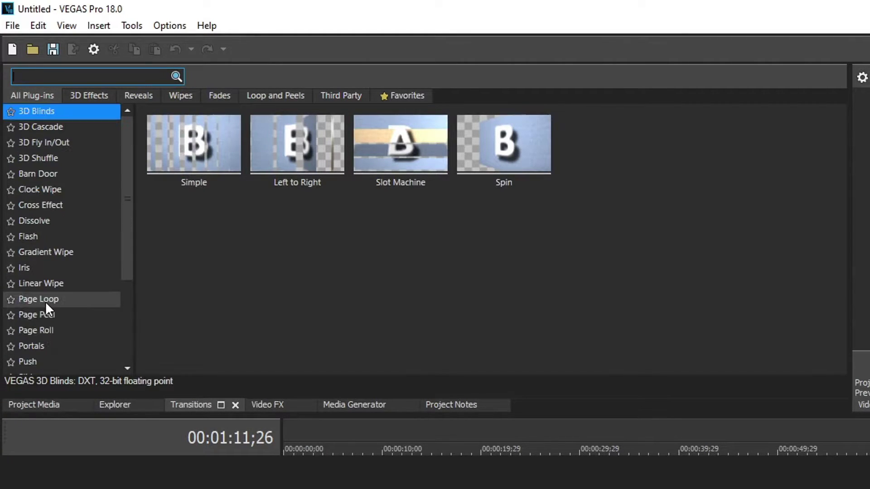
click(256, 404)
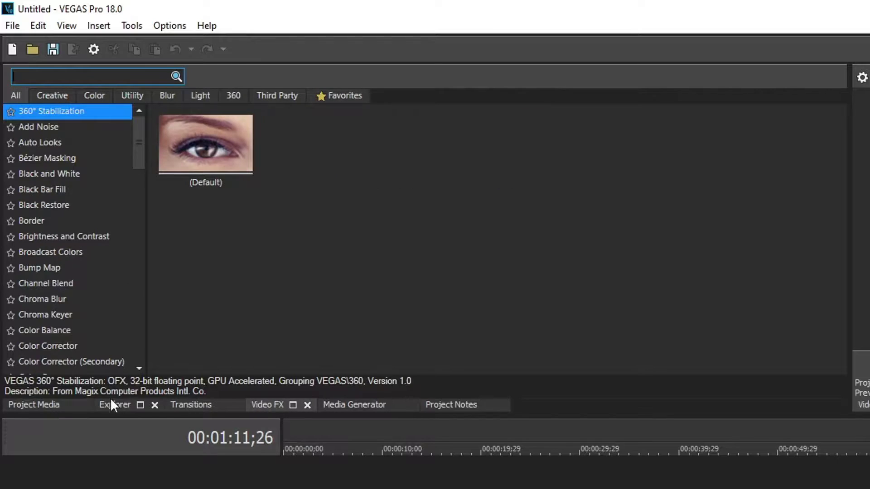
scroll(45, 312, down, 2)
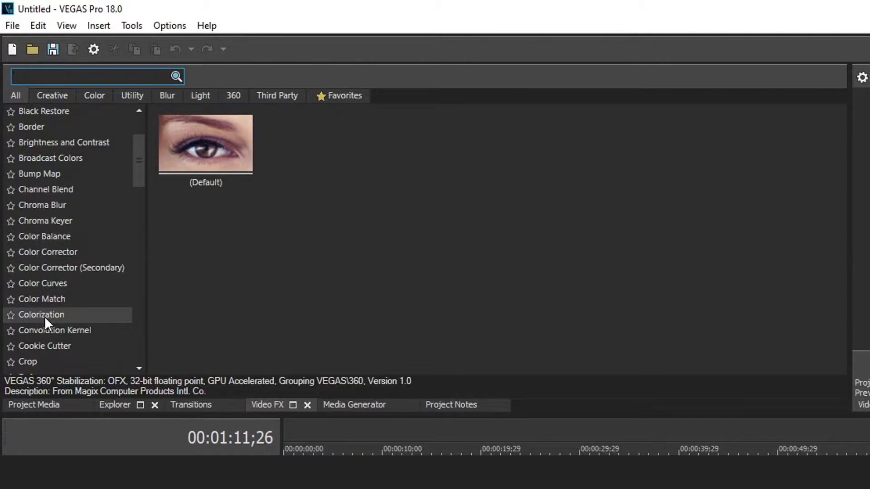
click(34, 239)
scroll(58, 271, up, 2)
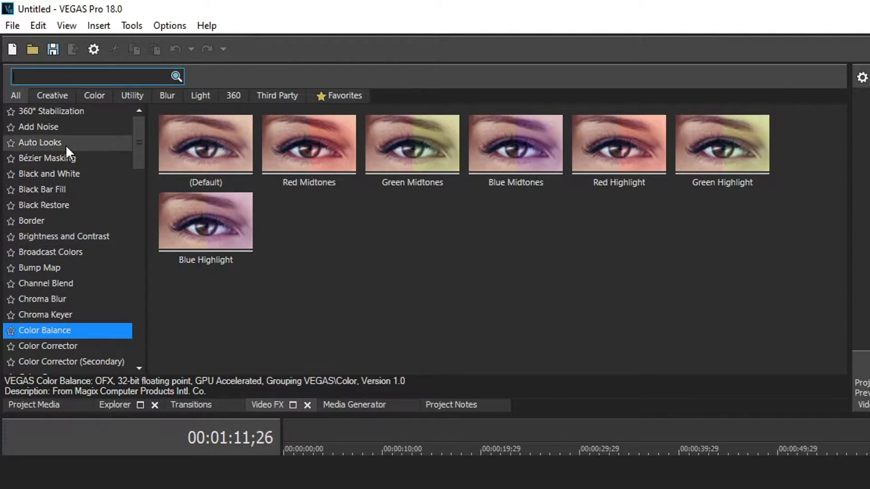
- Look through the Media Generator's Color Gradient, Credit Roll, Noise Texture and Checkerboards presets, ending with the project notes
click(362, 403)
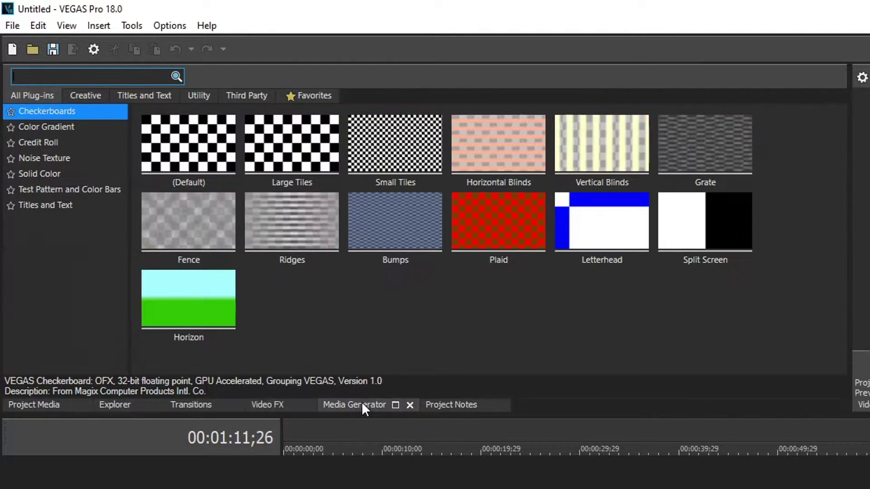
click(42, 131)
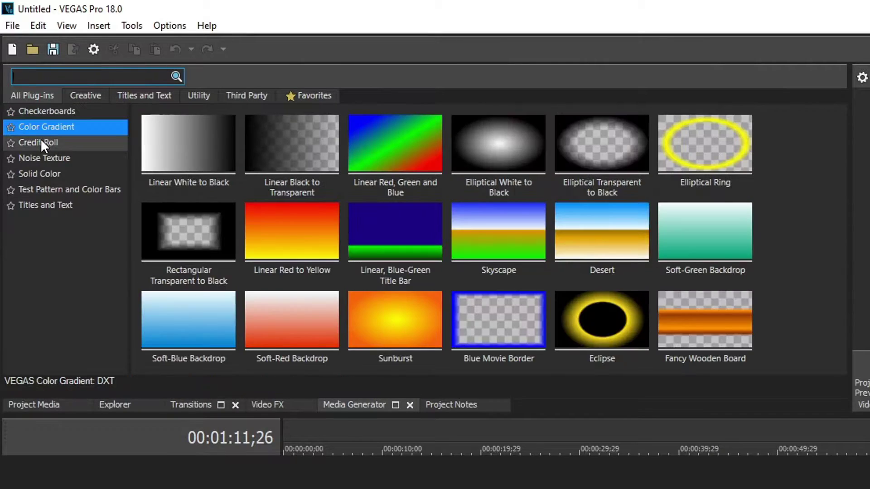
click(42, 144)
click(44, 158)
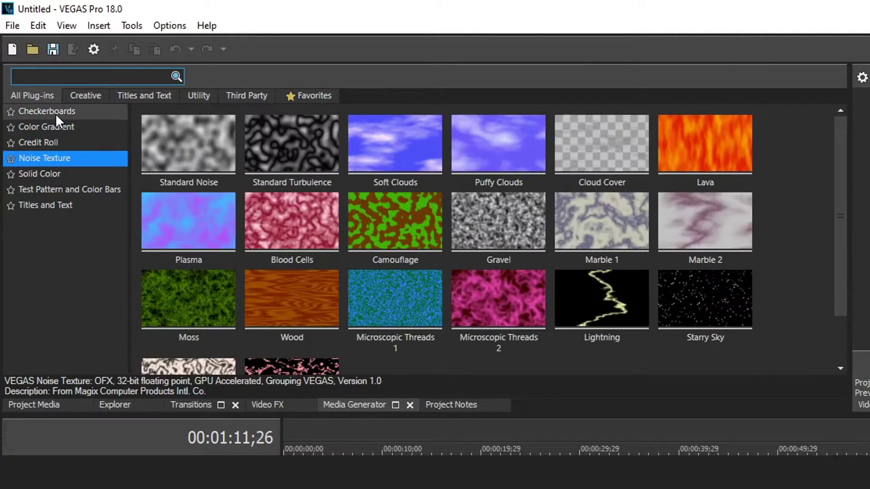
click(55, 113)
click(443, 406)
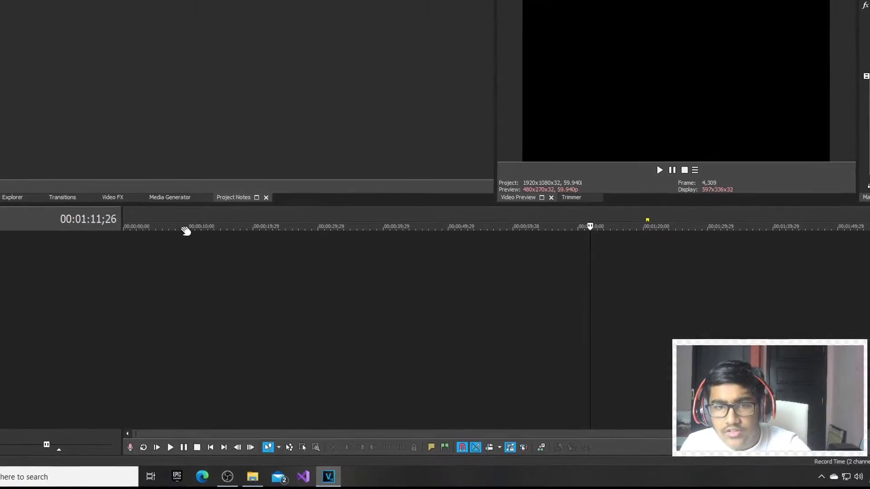
scroll(255, 234, up, 10)
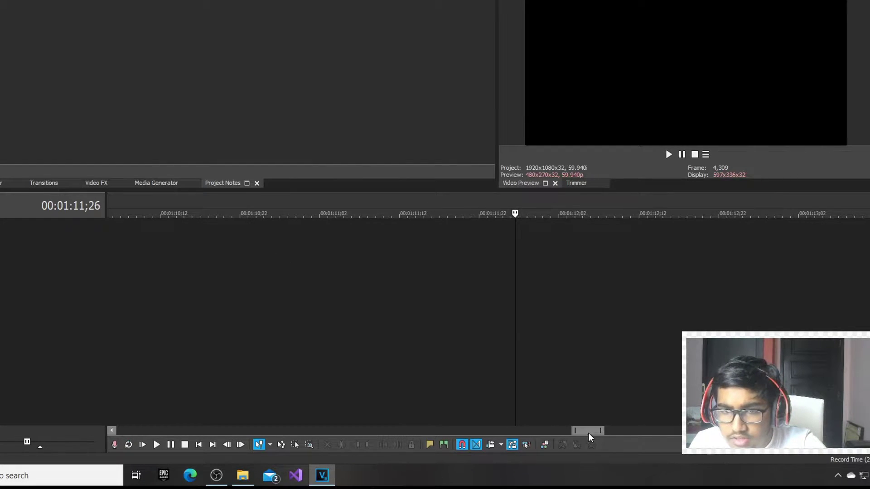
drag(587, 430, 134, 430)
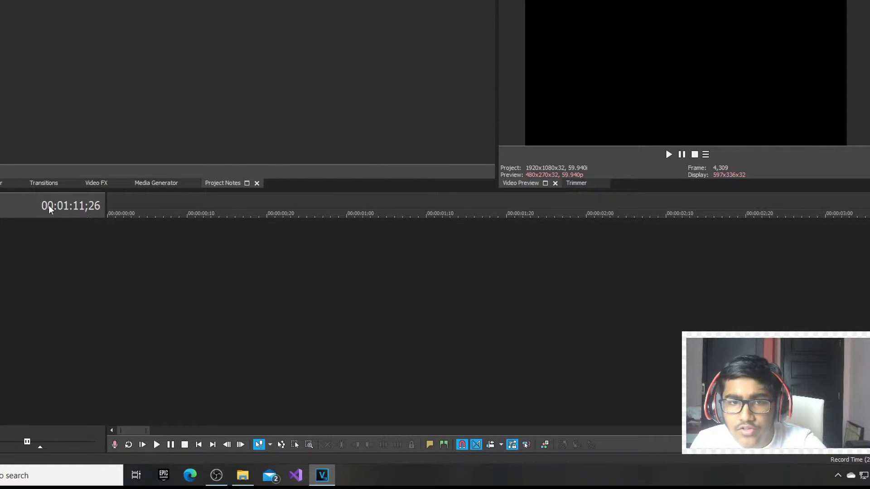
drag(132, 432, 497, 417)
scroll(512, 385, down, 3)
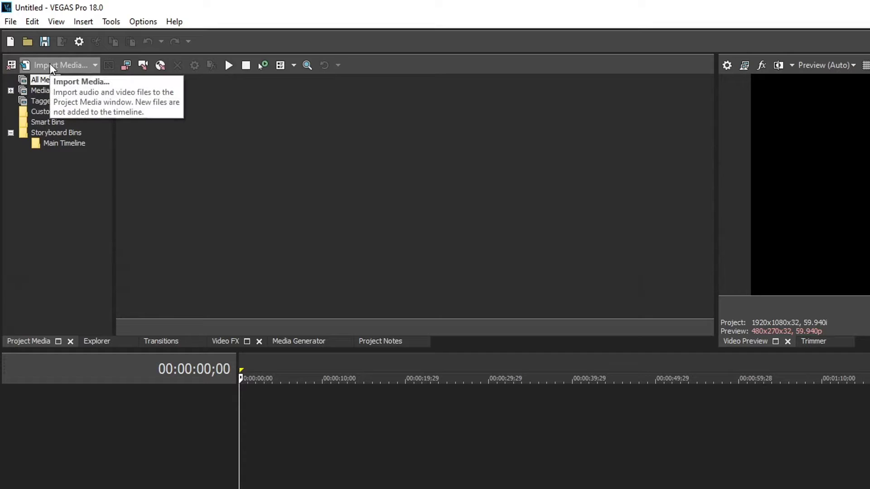
- Import parkscenery.jpg and skytrees.jpg from the "images or video" folder inside SV18 into the project media
click(43, 65)
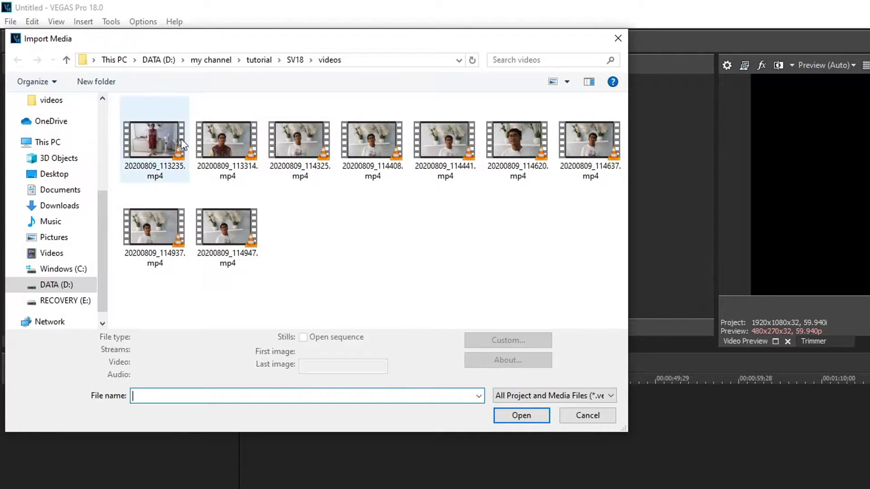
click(304, 60)
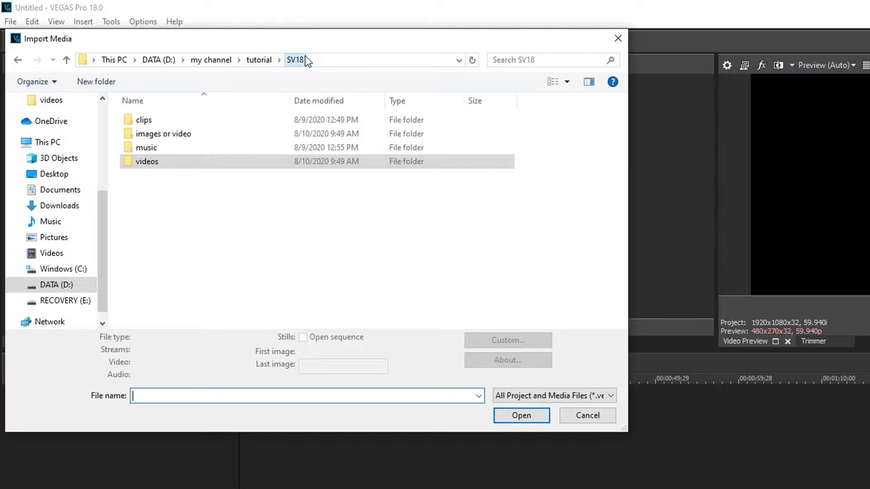
double_click(166, 133)
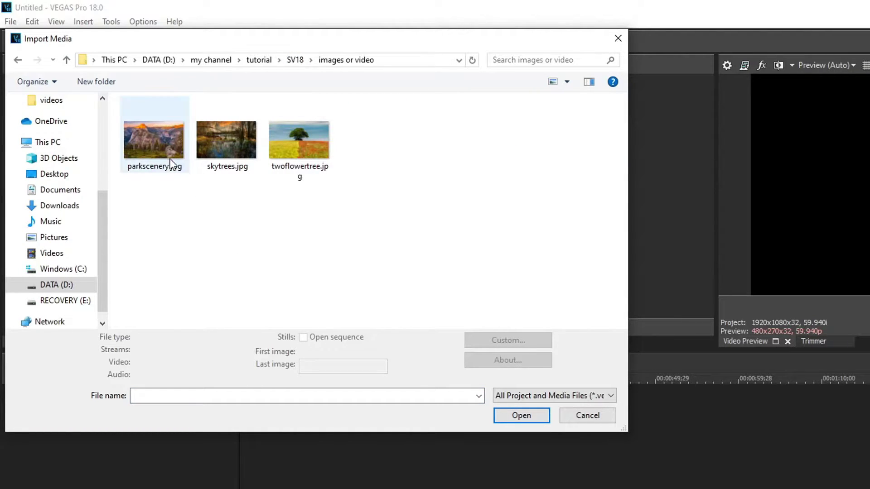
click(157, 159)
ctrl+click(219, 166)
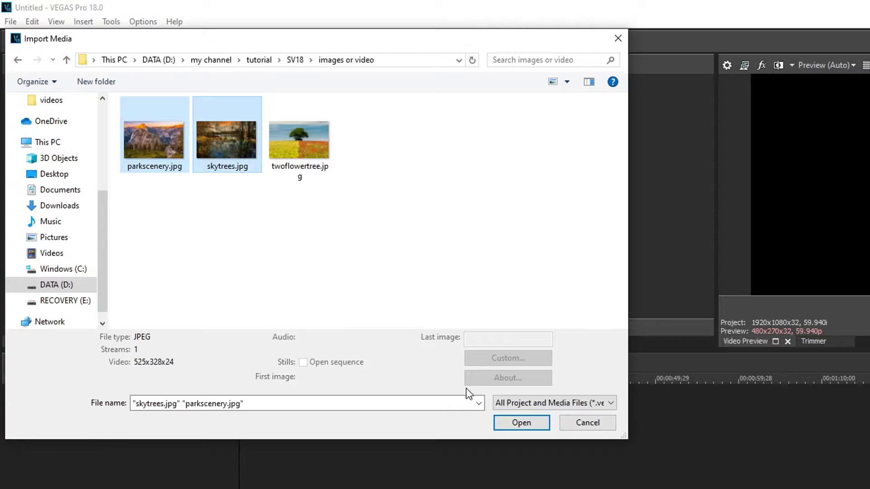
click(521, 422)
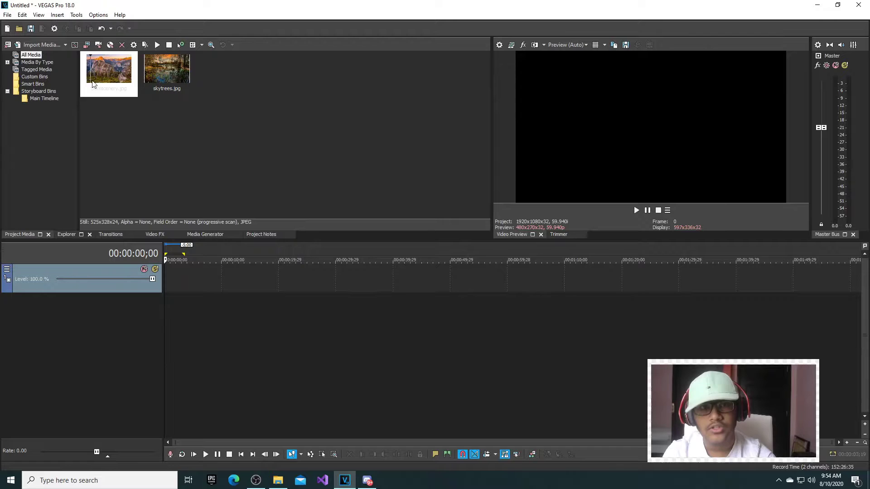
- Place parkscenery.jpg at the start of the timeline on a video track and skytrees.jpg directly after it
drag(95, 70, 153, 198)
drag(177, 271, 167, 269)
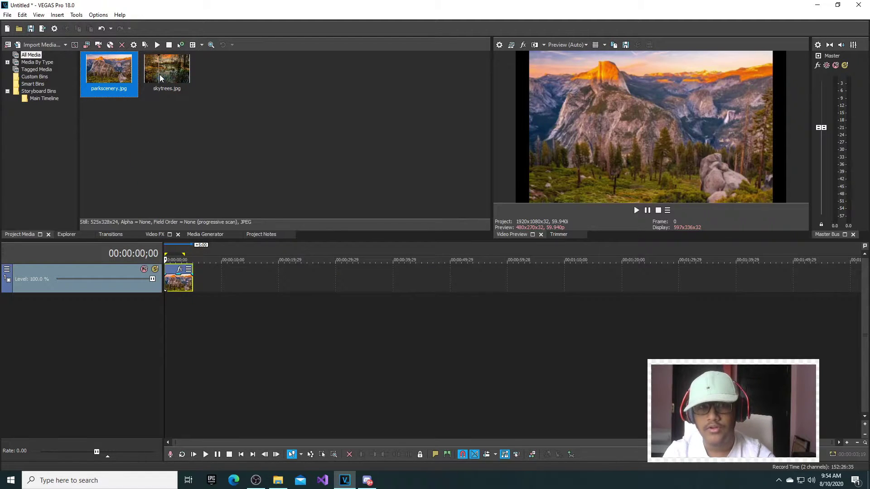
drag(159, 77, 177, 115)
drag(229, 224, 201, 283)
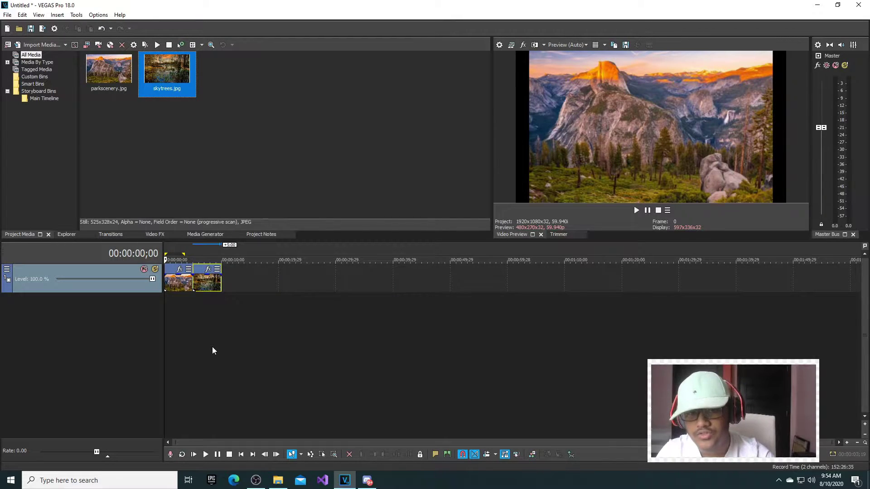
- Play back the two-image sequence from the start of the timeline, pausing during the second image
click(848, 447)
click(847, 442)
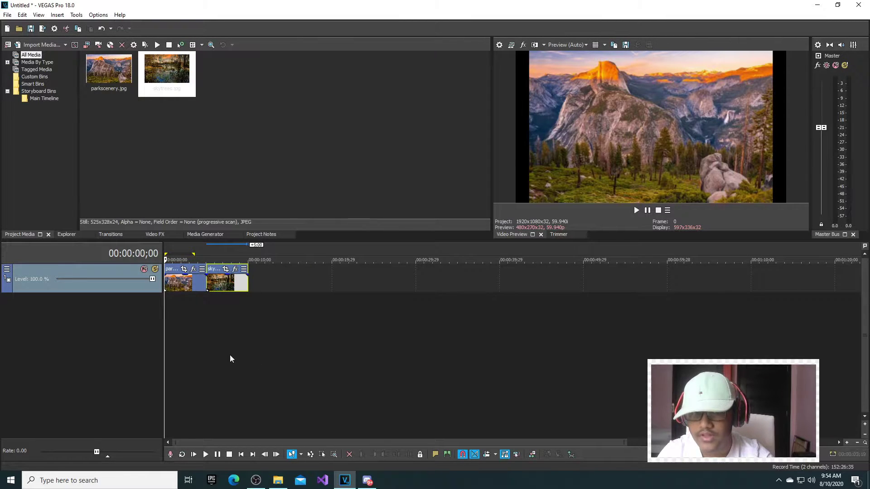
key(space)
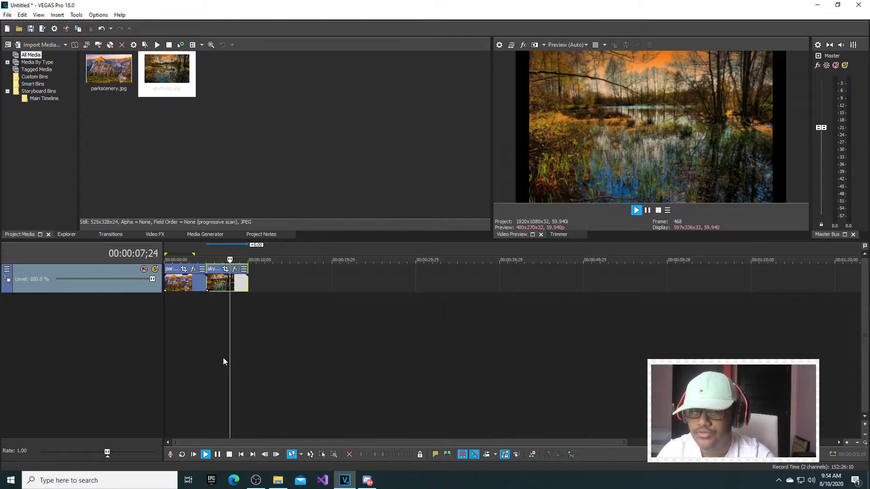
key(Return)
- Move the skytrees event to about 22 seconds on the timeline and extend the end of parkscenery to about 12 seconds
drag(216, 287, 361, 285)
click(196, 276)
drag(196, 277, 178, 278)
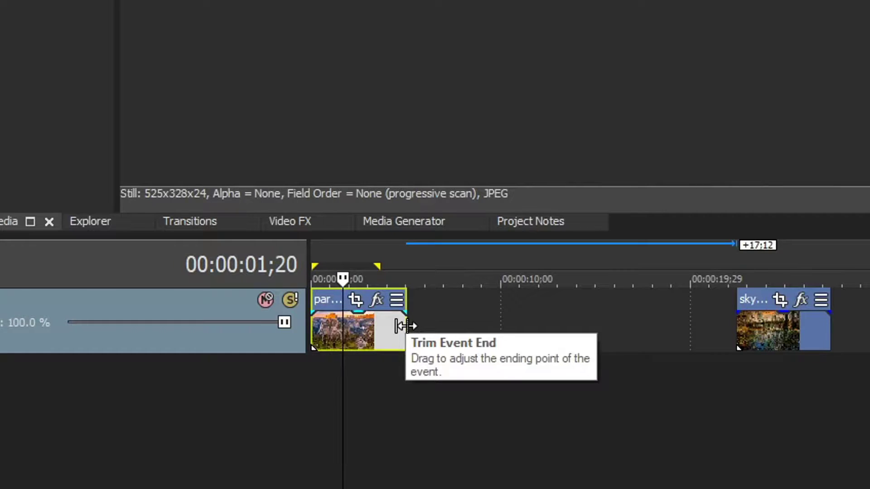
drag(406, 326, 538, 337)
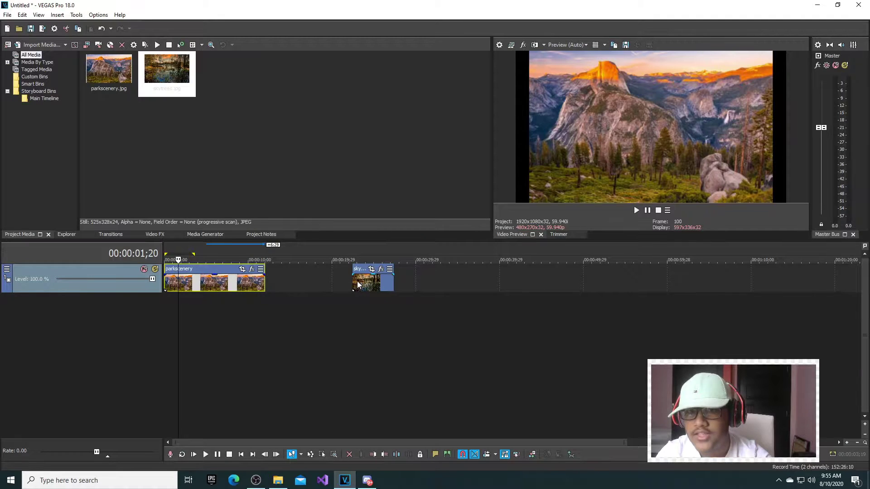
- Move the skytrees event against the end of parkscenery and play the sequence from the start
click(363, 279)
drag(363, 279, 286, 287)
drag(341, 308, 271, 284)
key(ctrl+Home)
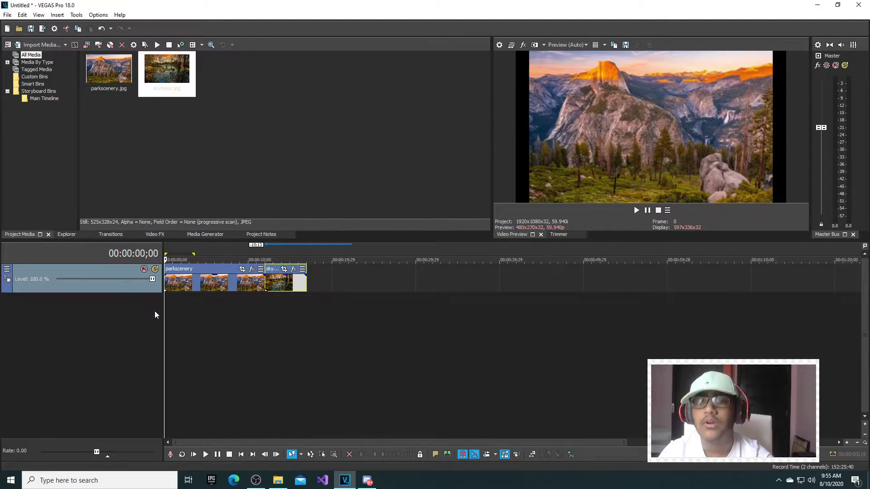
key(space)
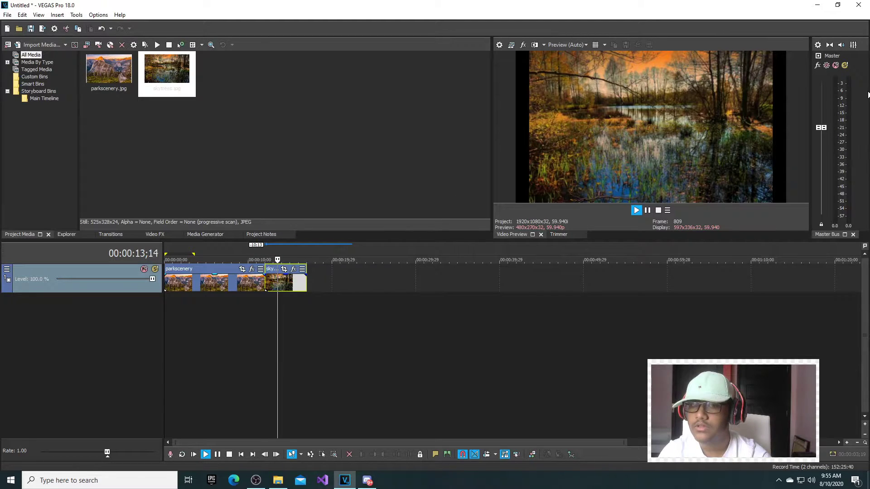
key(space)
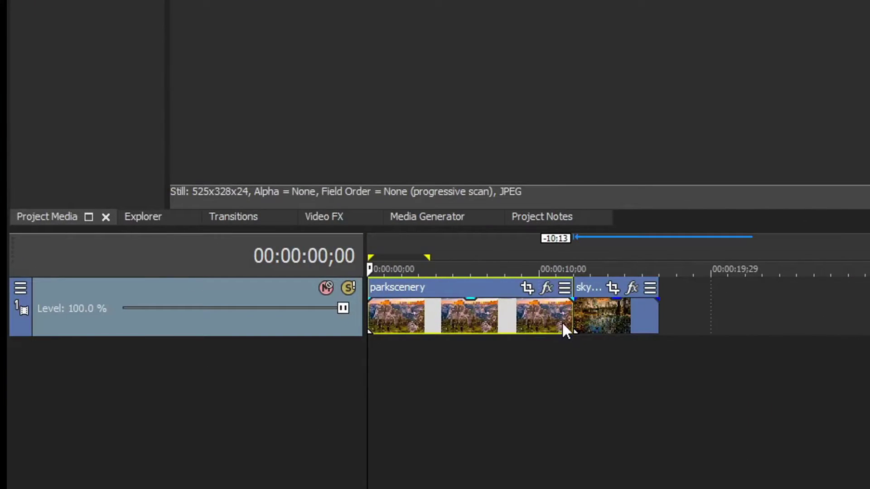
- Shorten the parkscenery event to about 3 seconds and skytrees to about 2.5 seconds, keeping them back to back on the track
drag(569, 310, 413, 311)
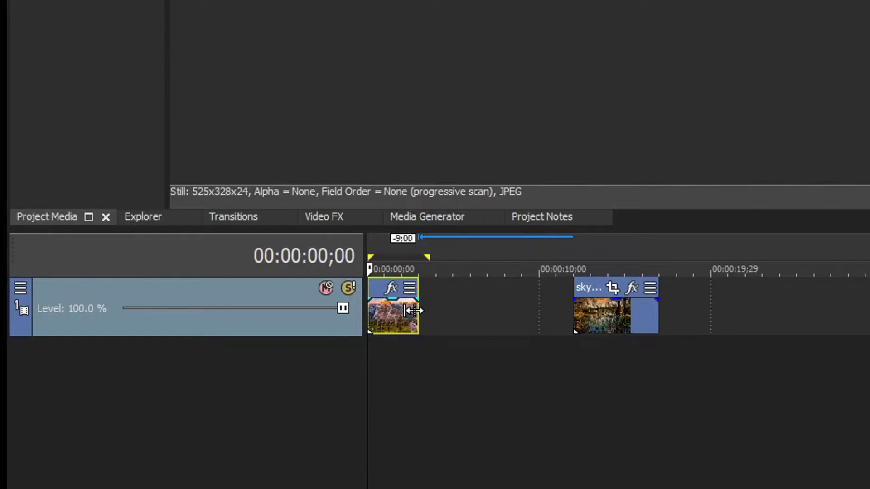
drag(585, 318, 437, 294)
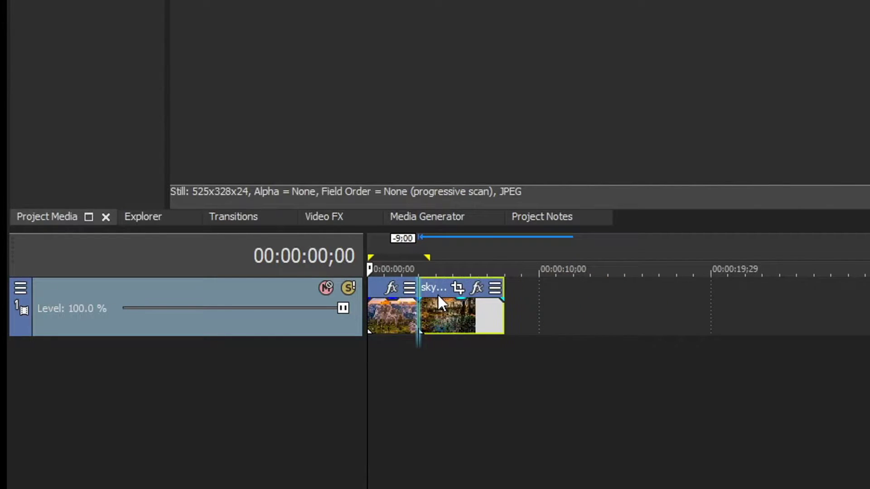
drag(503, 306, 459, 307)
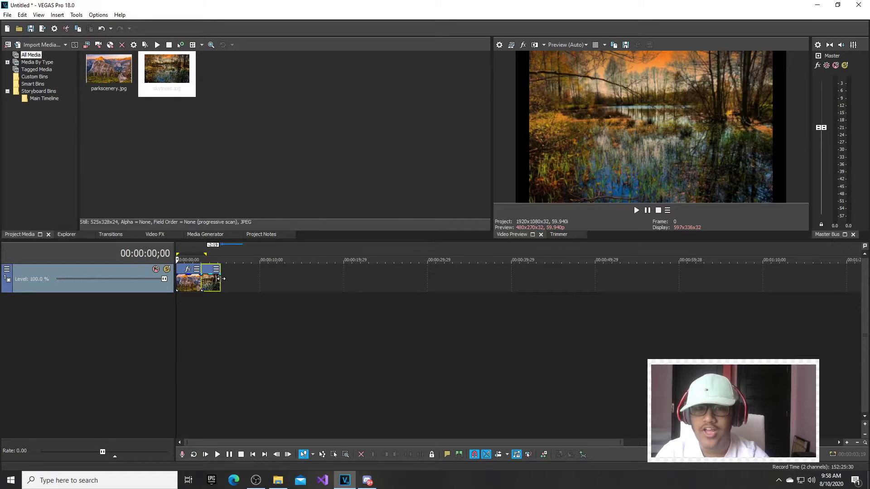
key(space)
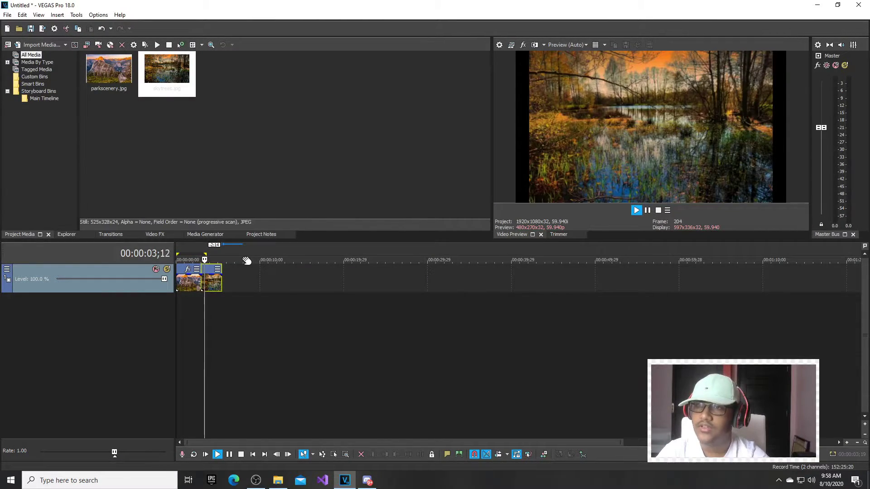
- Play back the shortened two-image sequence and return the cursor to the start of the timeline
key(space)
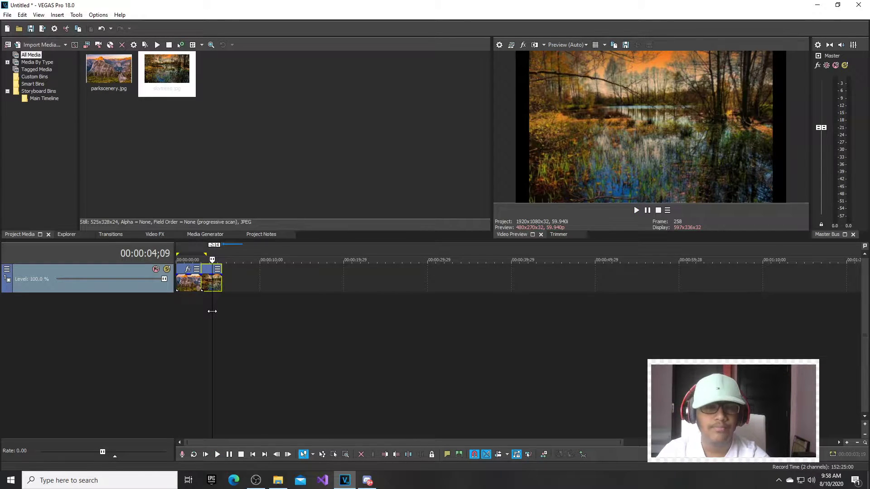
key(space)
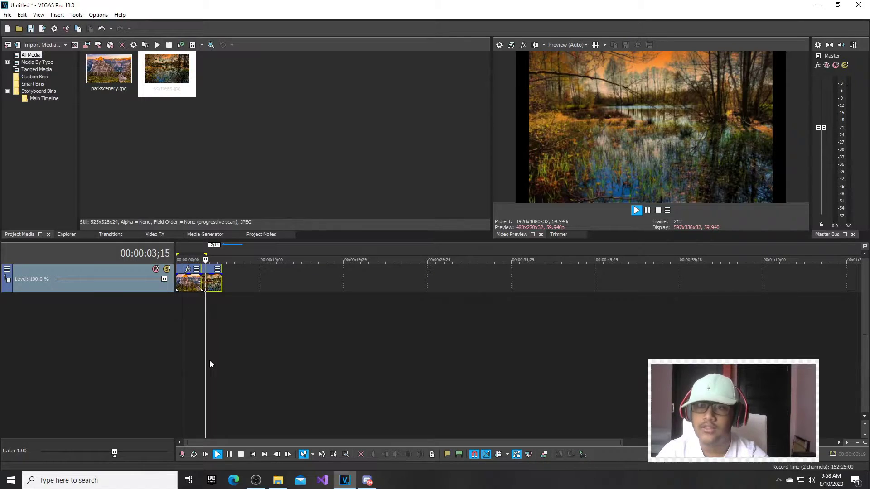
key(Return)
key(Home)
- Apply the (Default) Linear Wipe transition between the parkscenery and skytrees events, keeping its preset settings
click(104, 236)
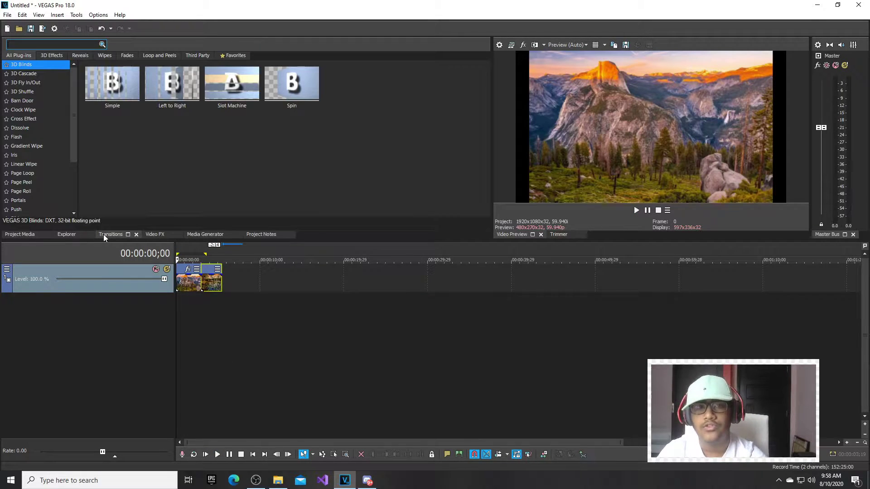
scroll(43, 131, down, 3)
scroll(33, 202, up, 3)
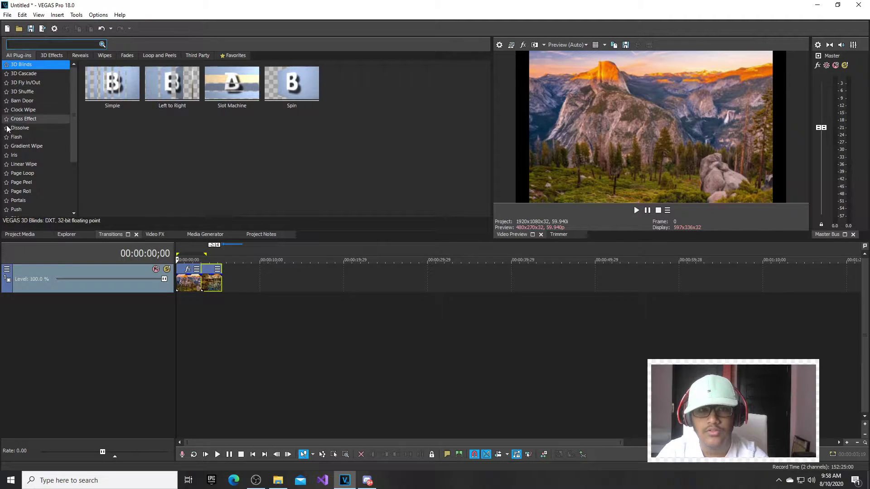
click(14, 137)
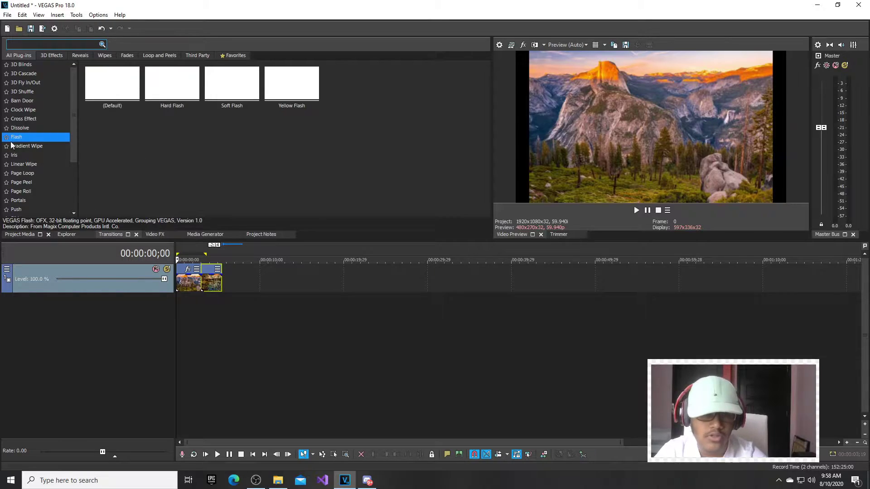
click(27, 165)
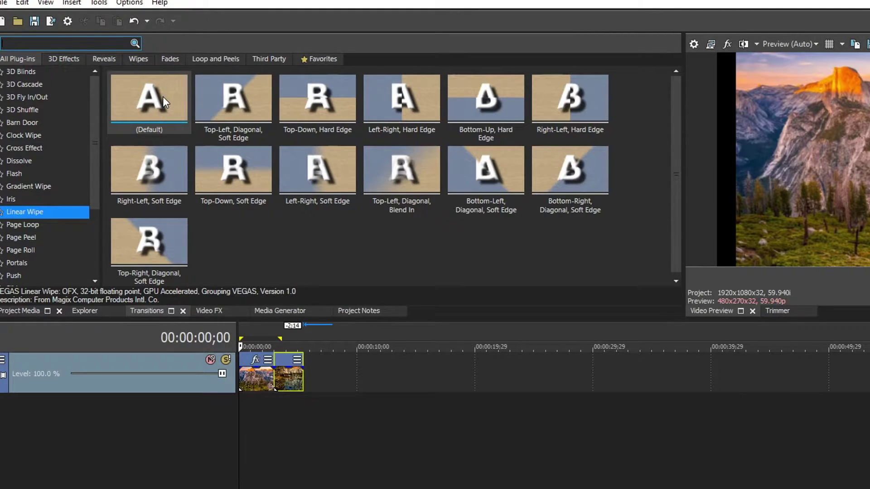
drag(162, 97, 277, 378)
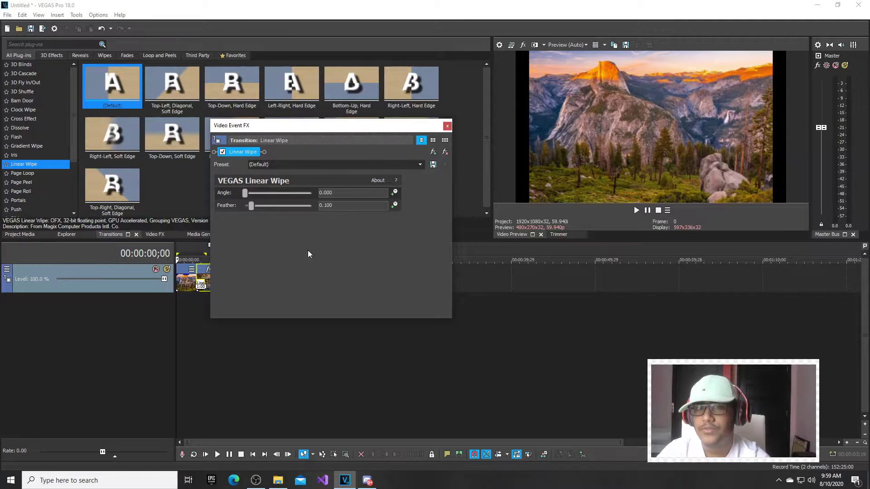
click(444, 126)
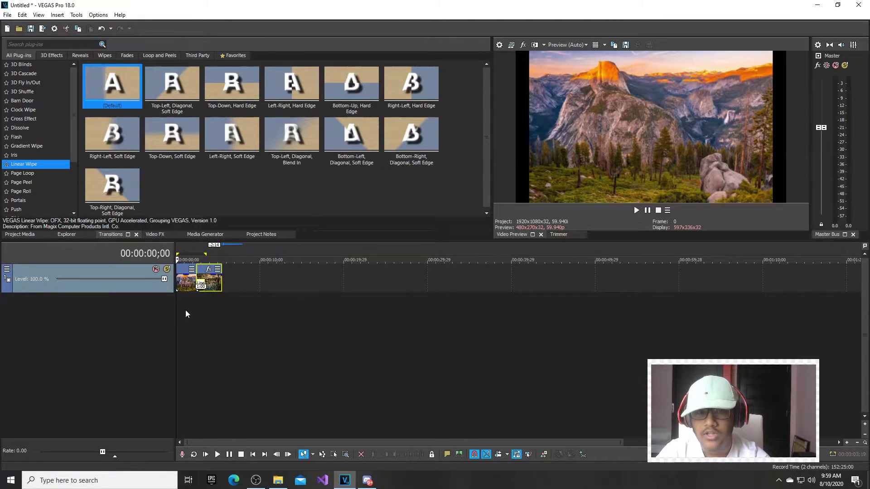
- Play the sequence from the start to preview it with the Linear Wipe, and pause it
key(space)
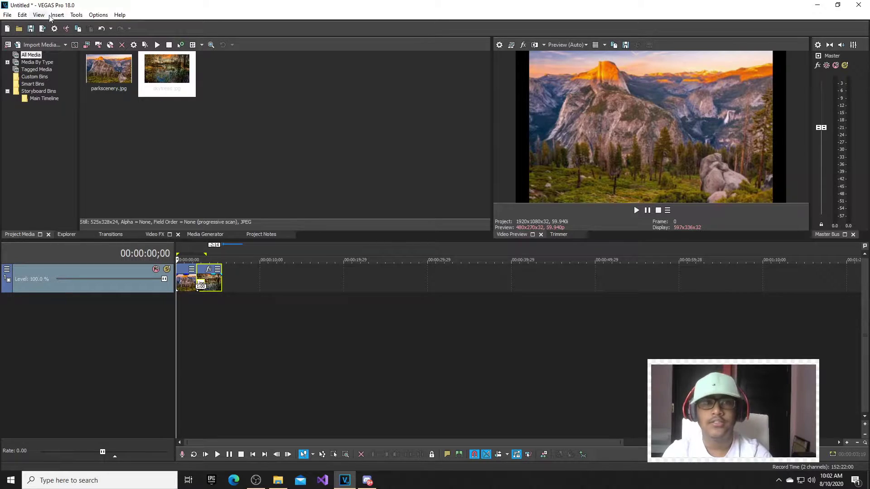
key(space)
key(Return)
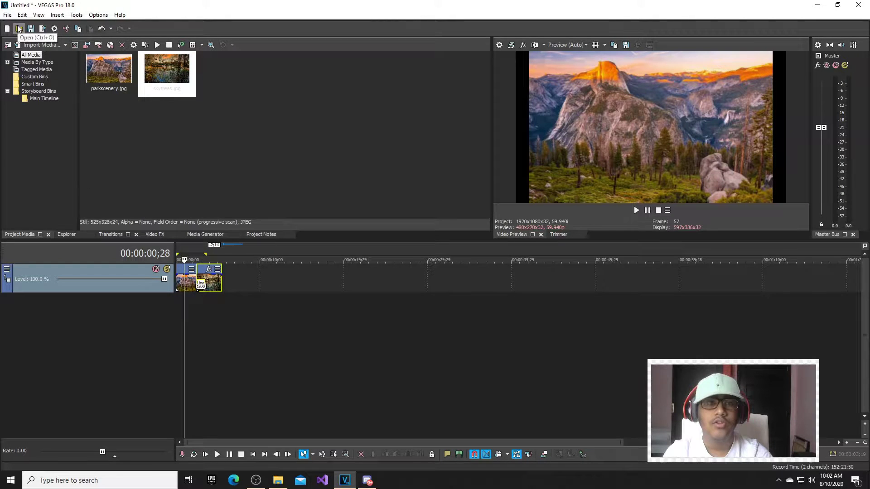
- Import "[Future Bass] Arsonist - Discovery No Copyright Music.mp3" and place it at the timeline start on a new audio track below the images
click(27, 45)
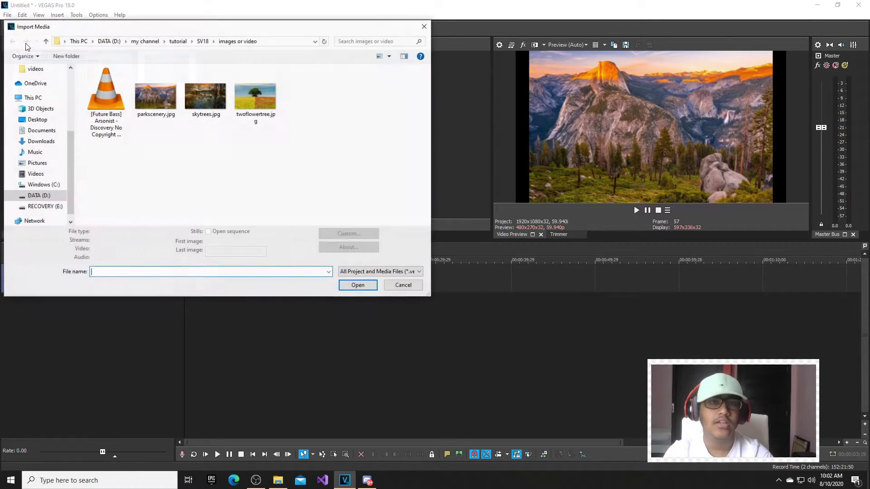
click(97, 87)
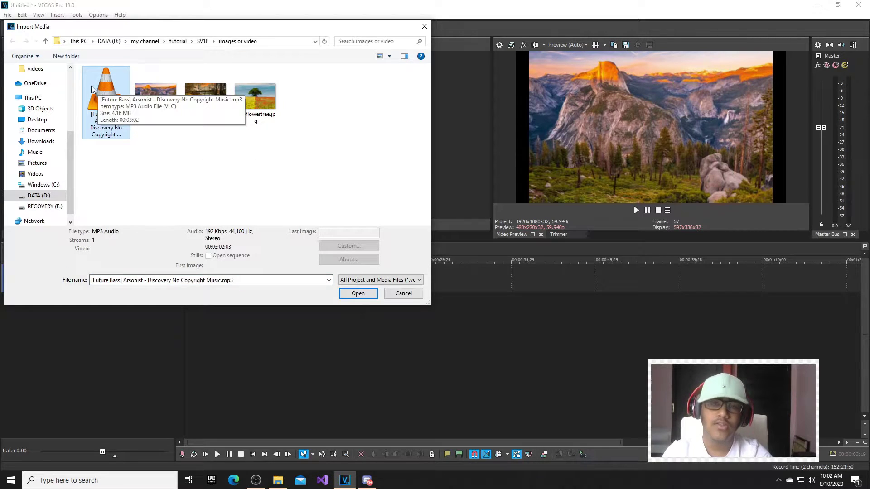
click(358, 294)
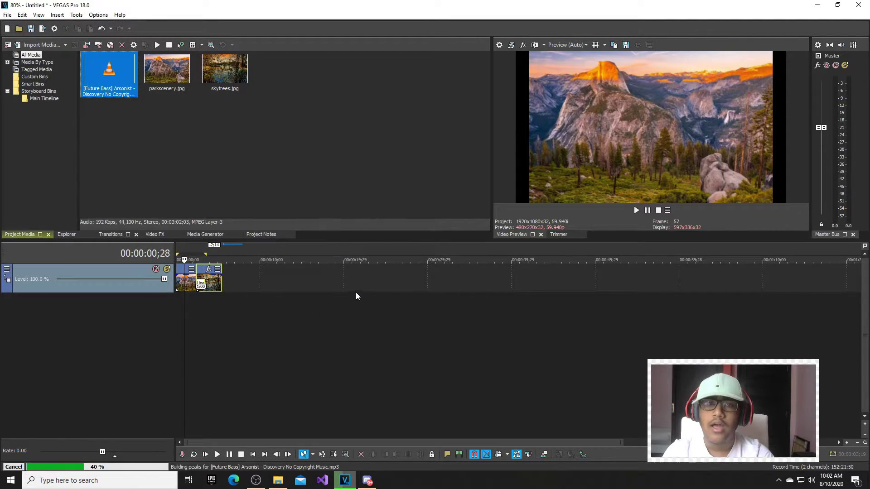
drag(105, 76, 173, 301)
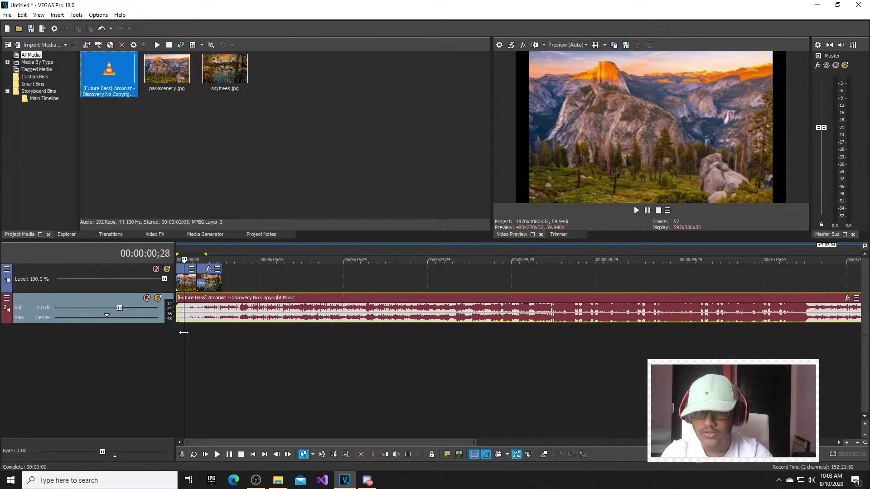
- Play the images together with the music, pause past the last image, and place the cursor at about 11 seconds
click(184, 333)
key(space)
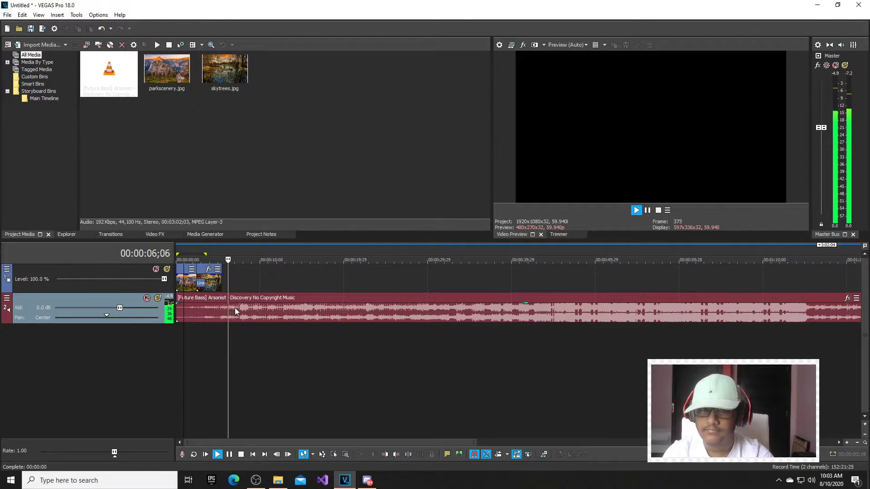
key(Return)
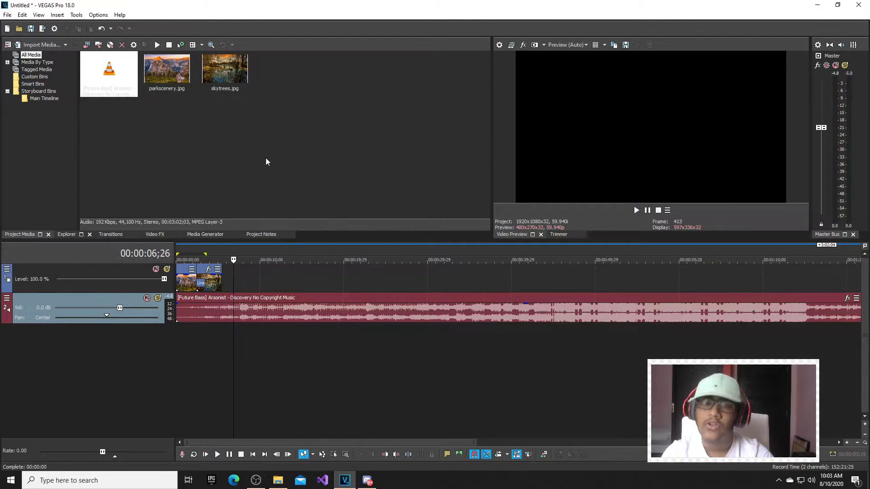
click(224, 300)
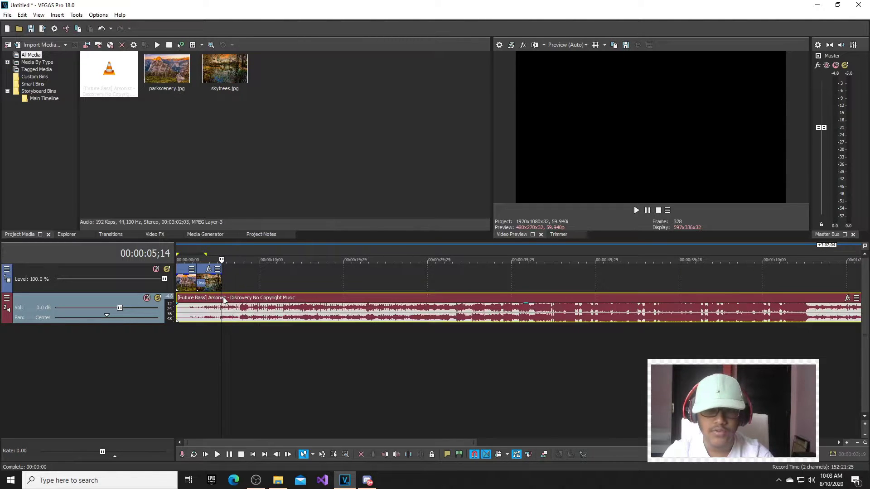
click(268, 292)
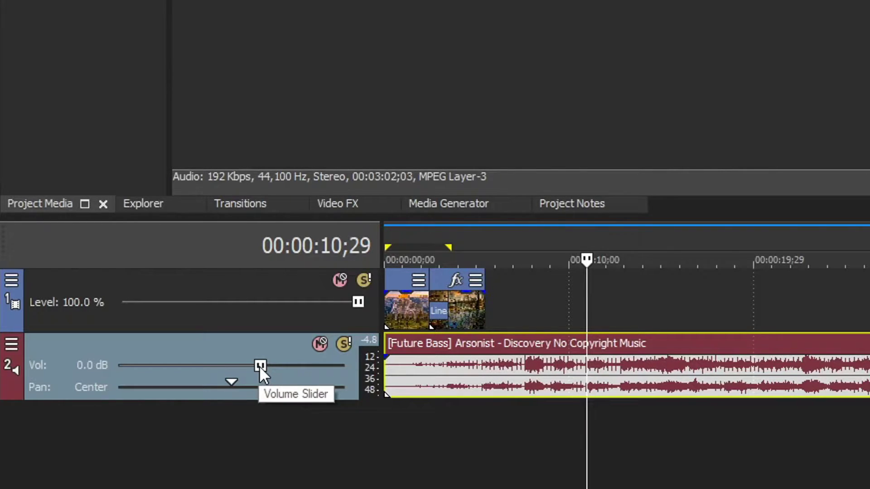
- Lower the music track's volume to -23.5 dB, playing the sequence to check the level
drag(261, 368, 191, 368)
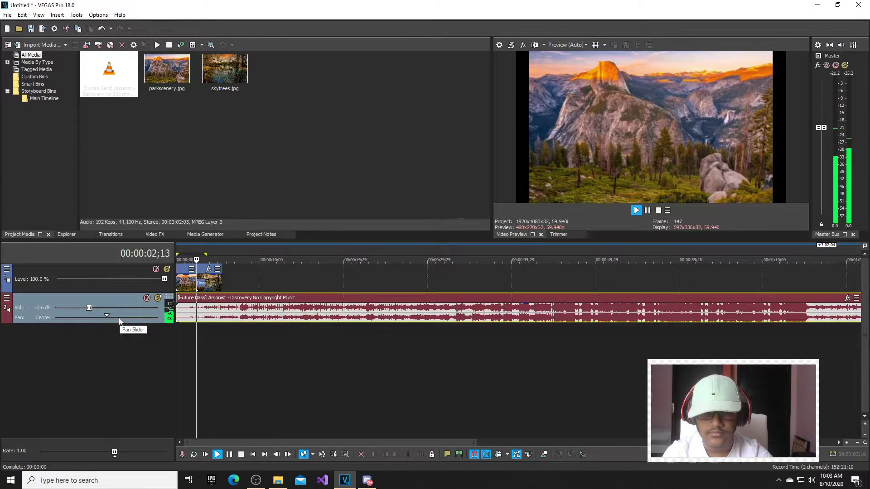
key(Return)
drag(89, 310, 77, 311)
key(Return)
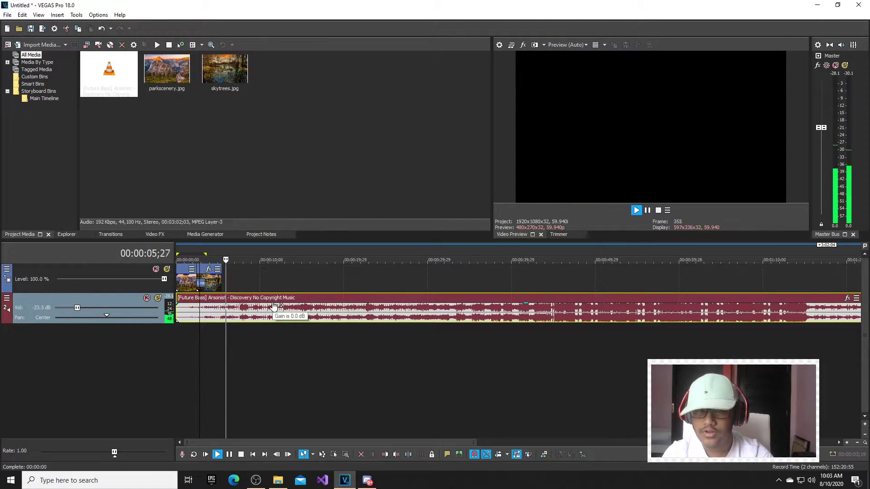
key(Return)
- Listen to the music between about 7 and 17 seconds to find the section worth keeping
drag(230, 341, 239, 340)
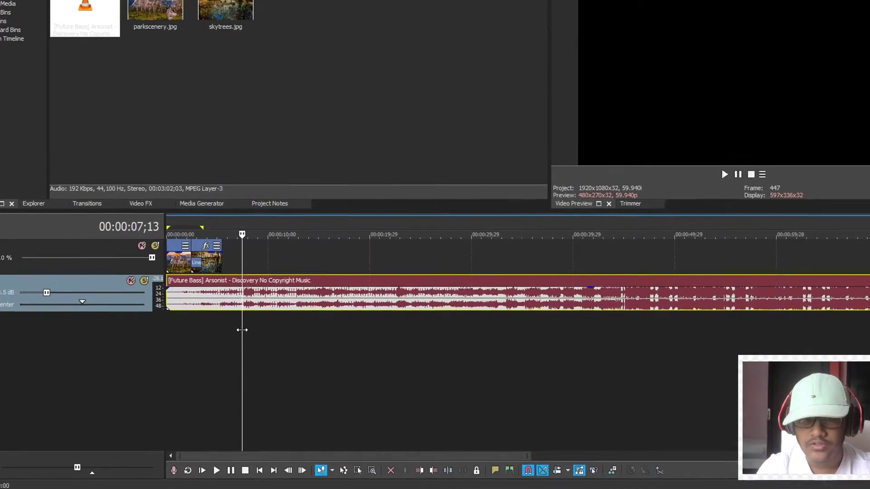
key(space)
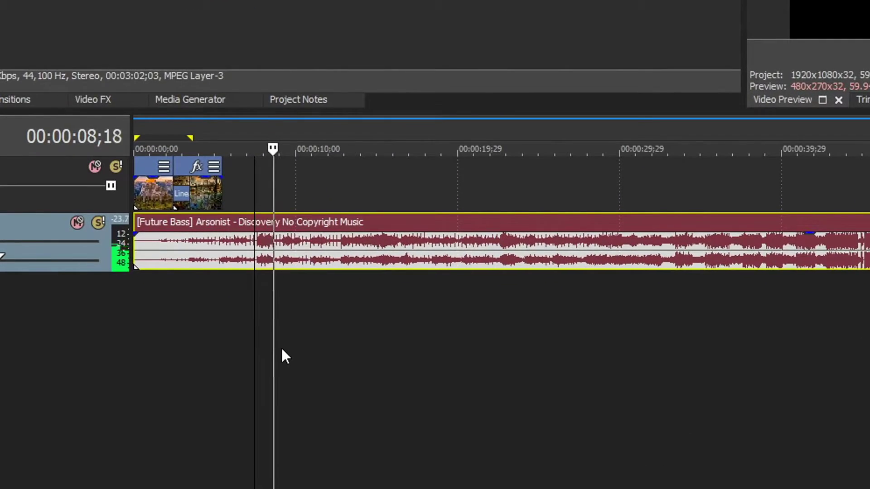
drag(252, 292, 255, 267)
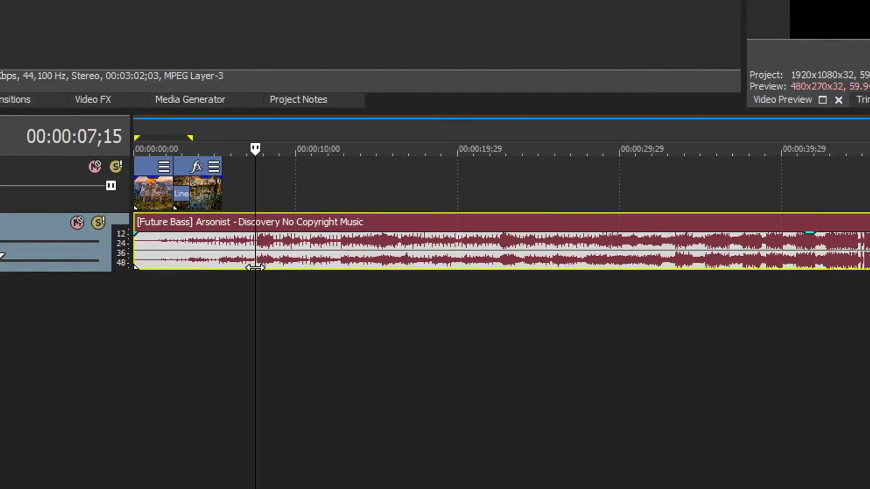
key(space)
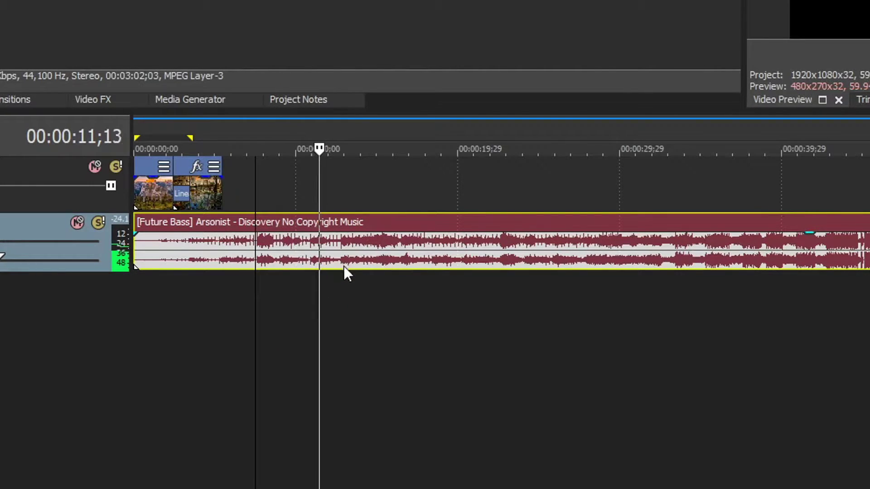
key(Return)
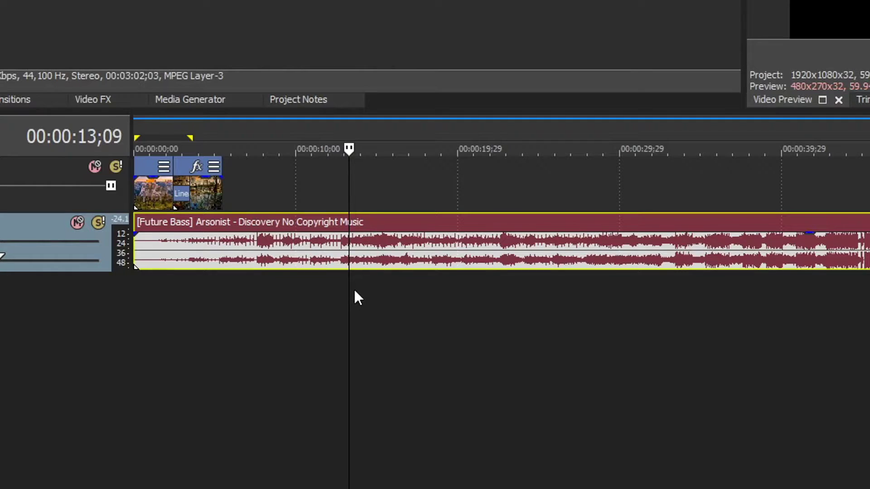
drag(355, 291, 388, 284)
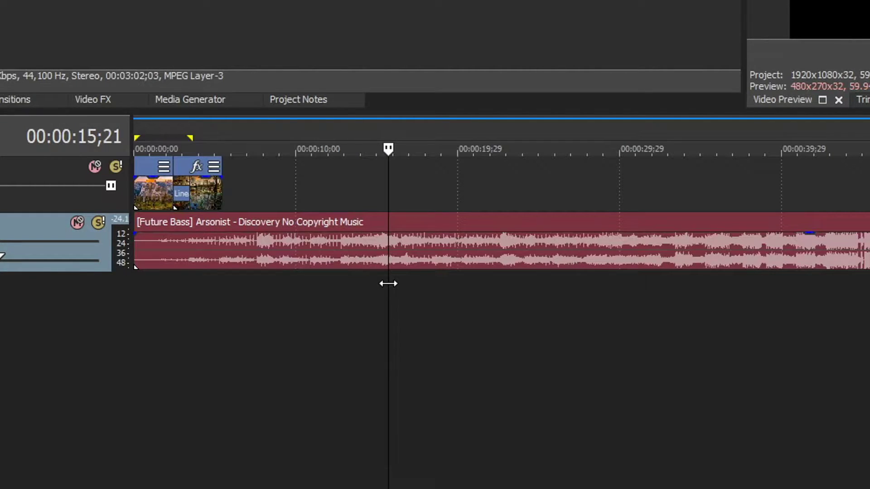
key(Return)
key(Return)
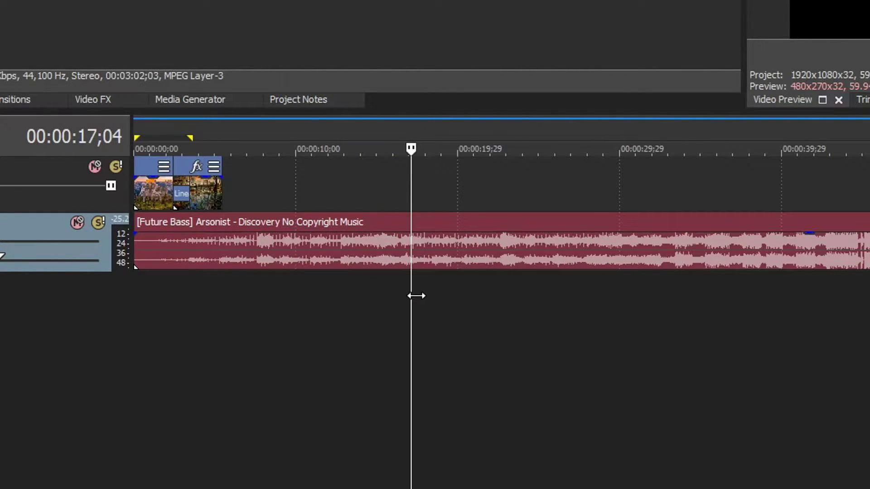
drag(413, 295, 333, 293)
- Split the music event at 00:00:07;20 and again at about 16 seconds
click(256, 224)
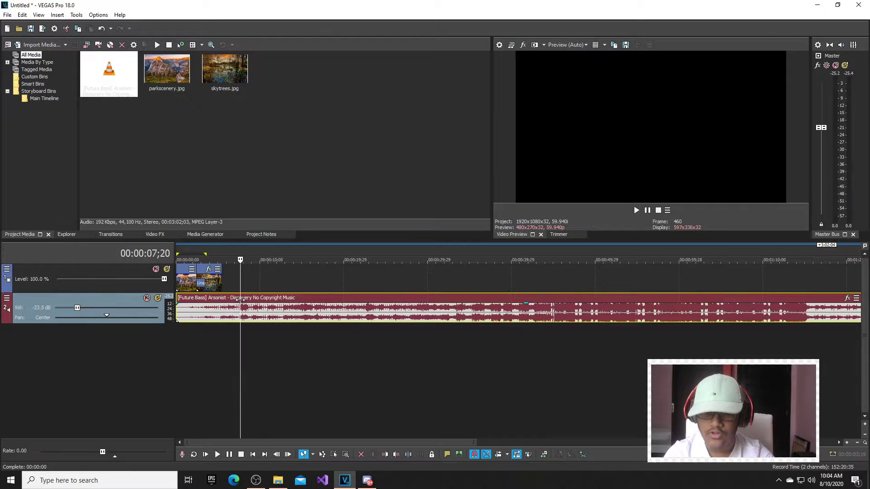
key(s)
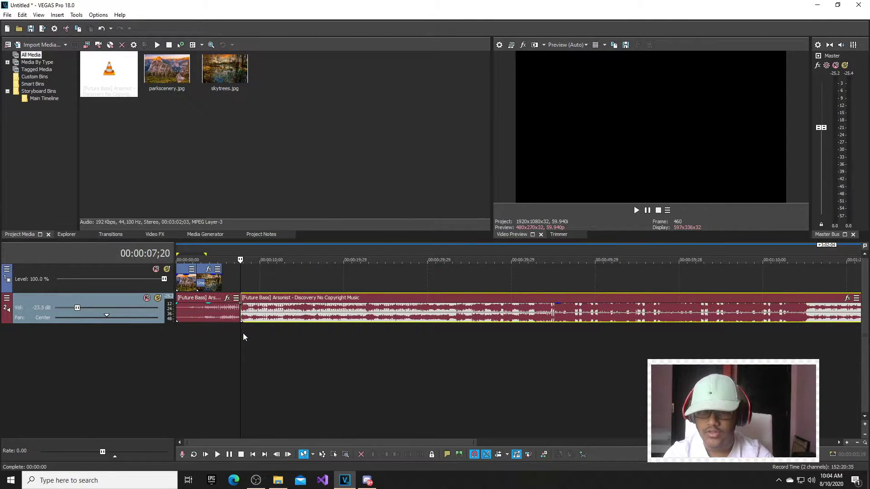
drag(241, 336, 179, 324)
key(s)
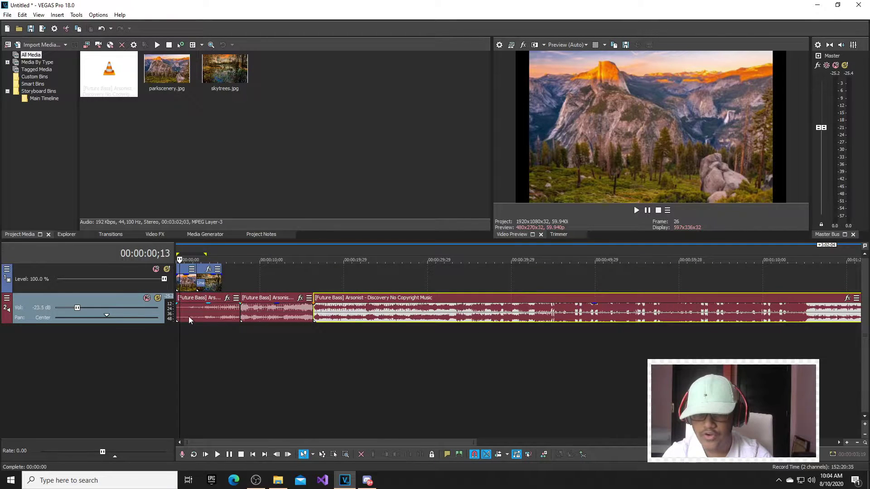
- Select each of the three music segments in turn to check where the splits fall
click(191, 319)
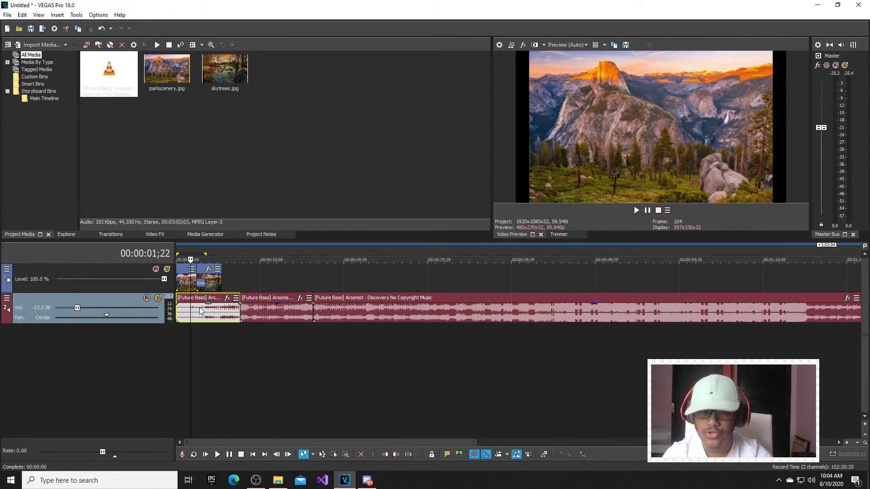
click(248, 308)
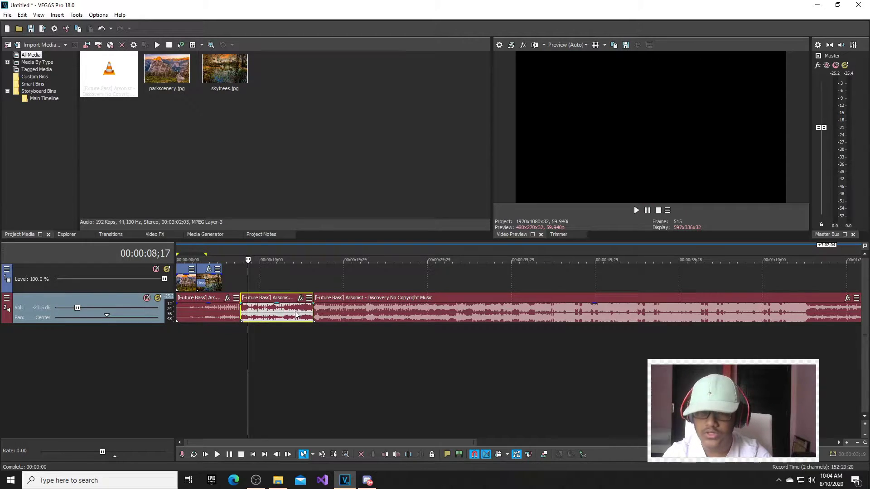
click(367, 315)
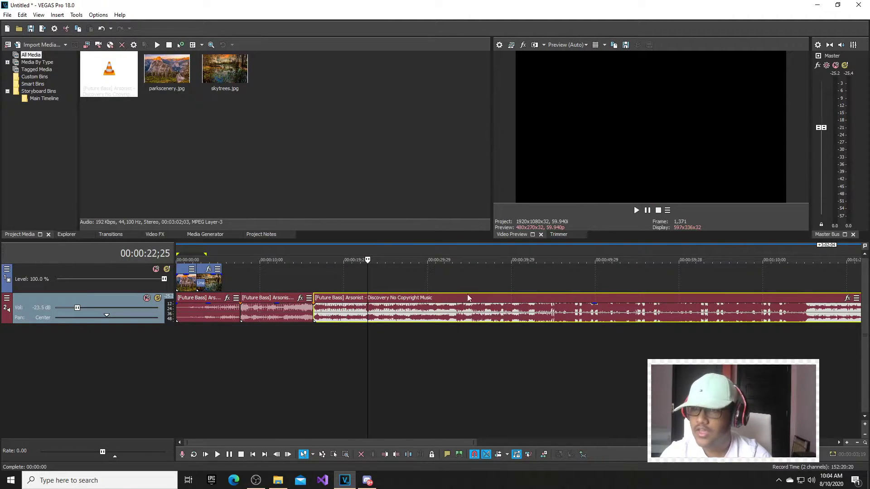
click(253, 315)
- Delete the first and last music segments and select the remaining middle segment
click(218, 313)
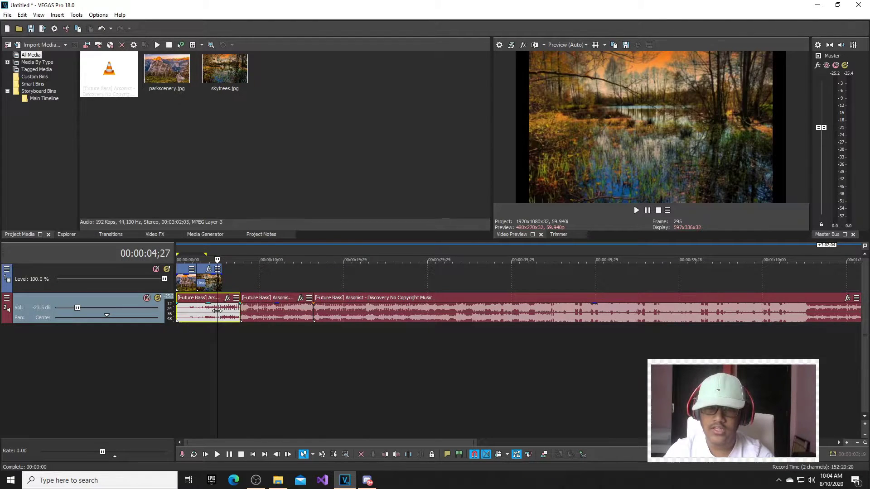
key(Delete)
click(366, 309)
key(Delete)
click(263, 313)
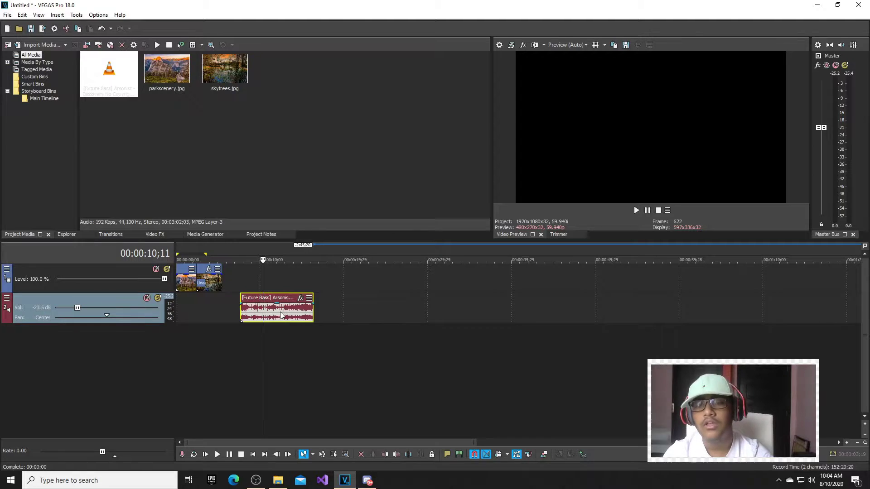
- Move the trimmed music segment to the start of the timeline and play the project from the beginning
drag(280, 315, 215, 310)
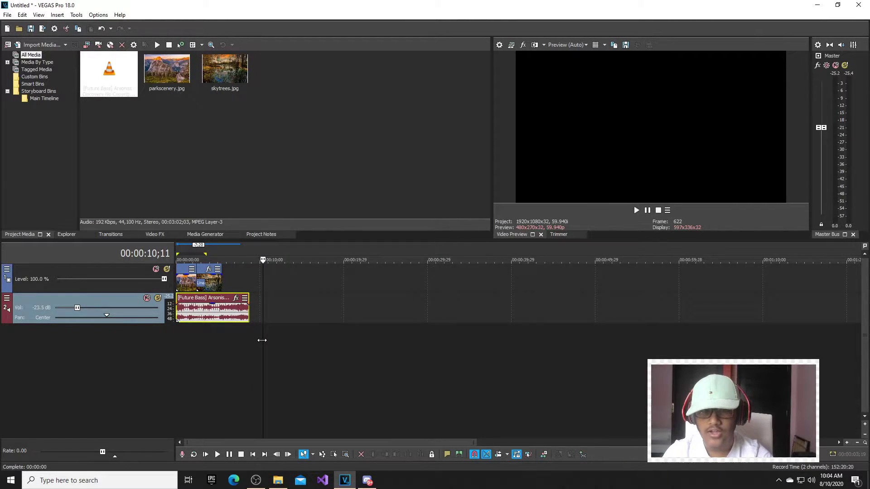
key(ctrl+Home)
key(space)
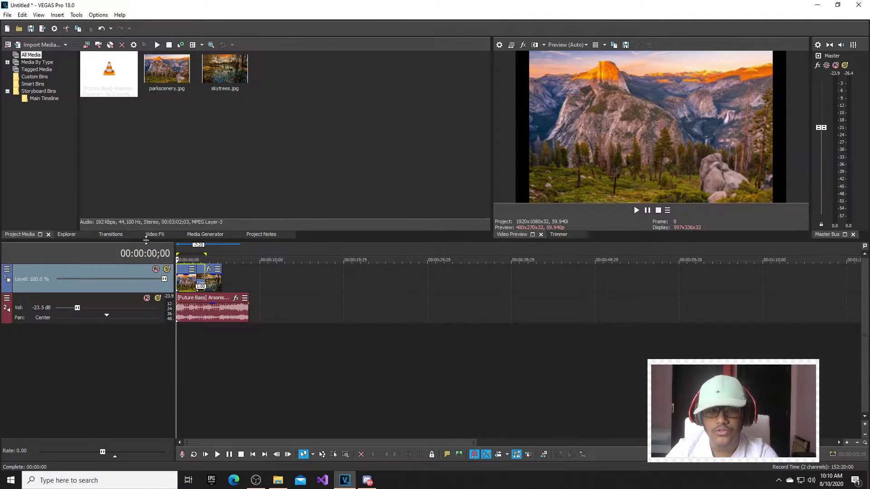
- Browse the Video FX library across its full list and the Creative, Color, Utility, Light, 360 and Third Party categories
click(153, 235)
scroll(55, 159, down, 20)
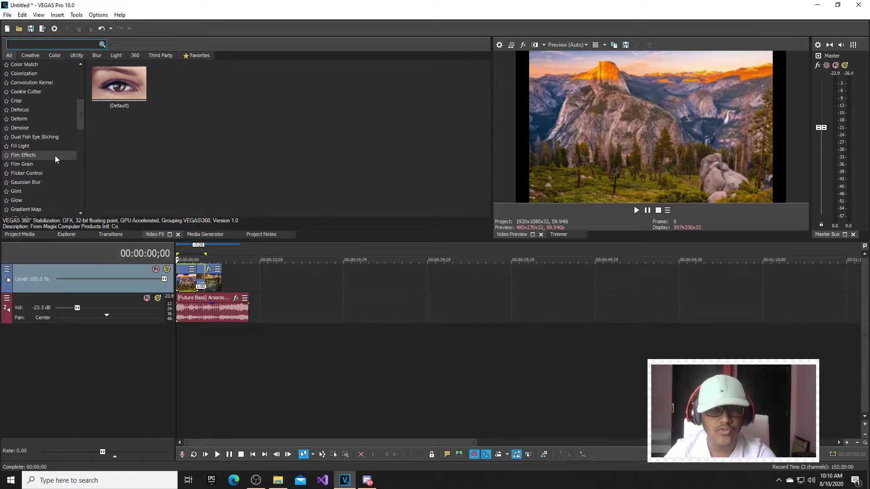
scroll(56, 156, up, 20)
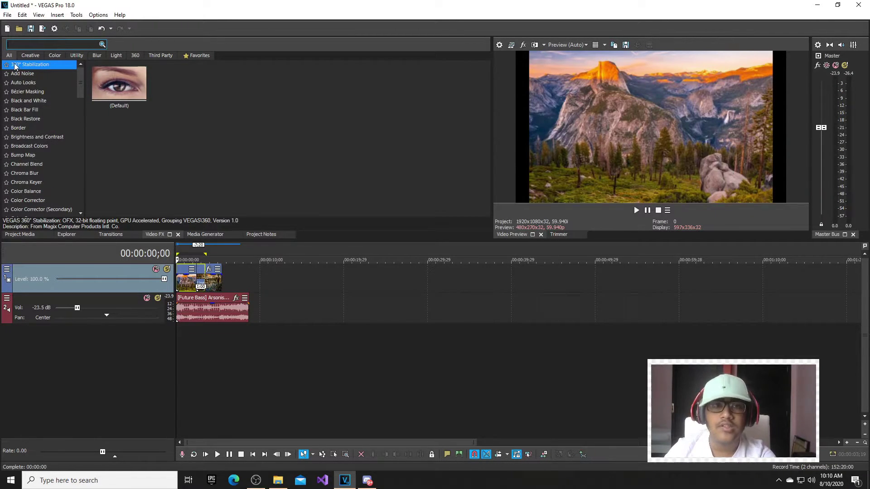
click(30, 55)
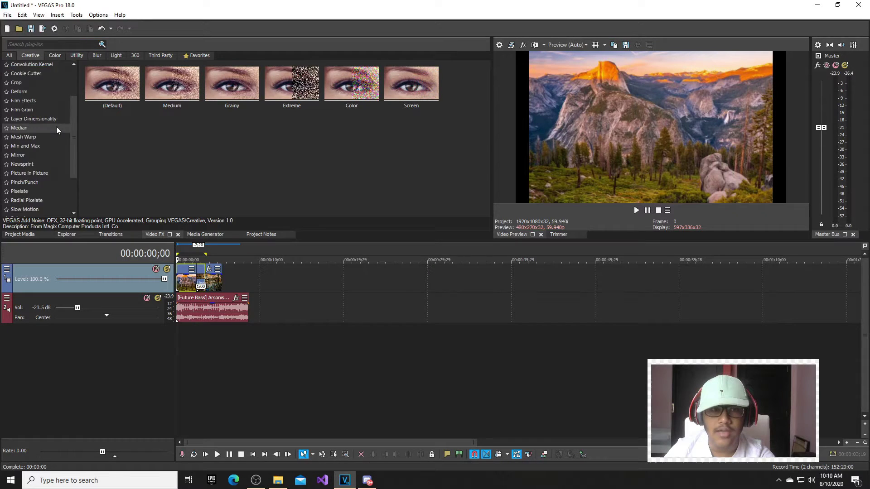
click(54, 55)
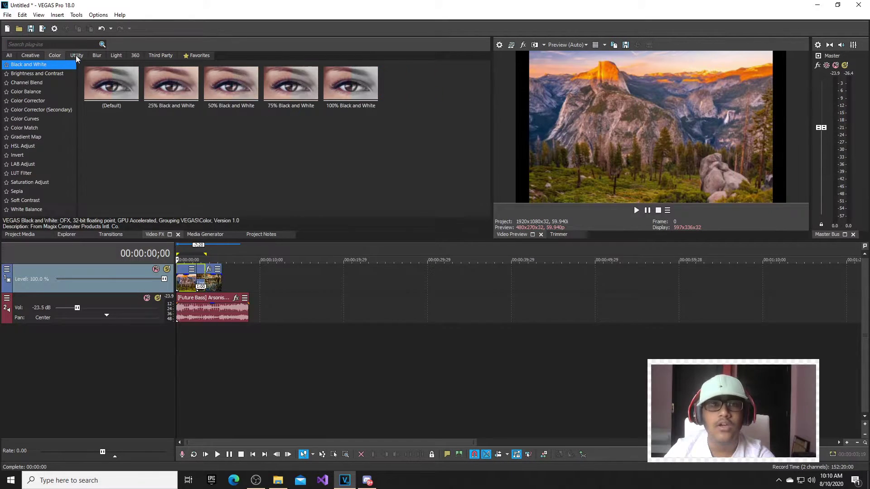
click(76, 56)
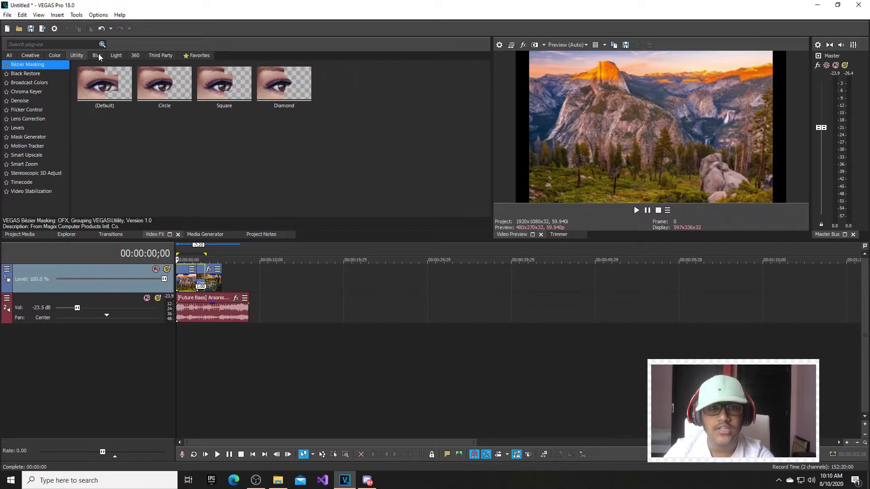
click(117, 56)
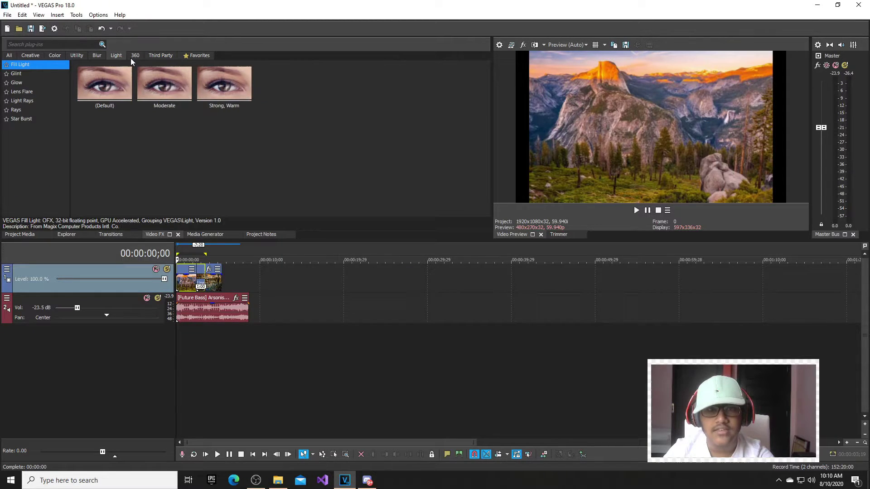
click(134, 57)
click(159, 58)
click(10, 56)
scroll(18, 110, down, 5)
scroll(29, 129, up, 4)
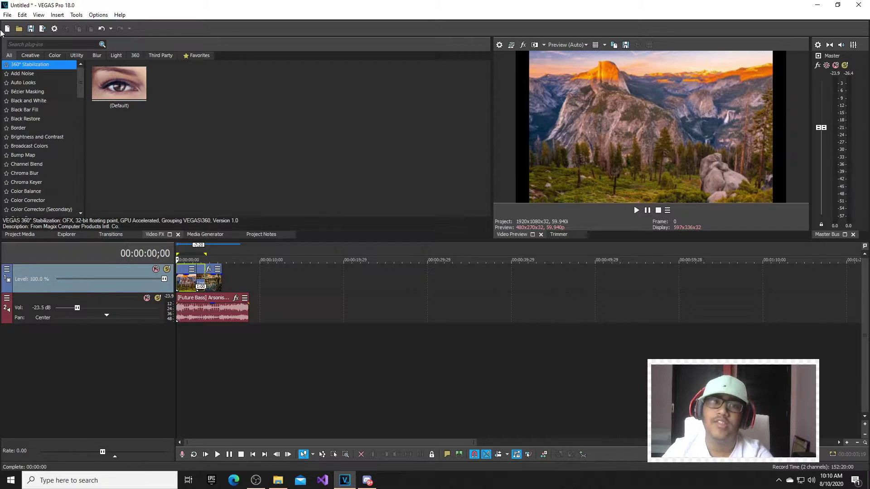
scroll(47, 135, down, 14)
scroll(46, 135, up, 8)
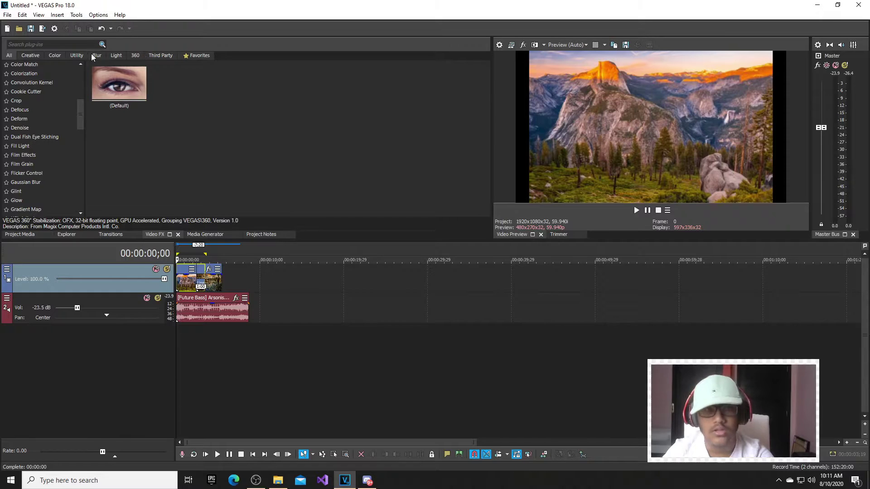
- Apply the Black and White effect with the 50% Black and White preset to the parkscenery image event
click(53, 56)
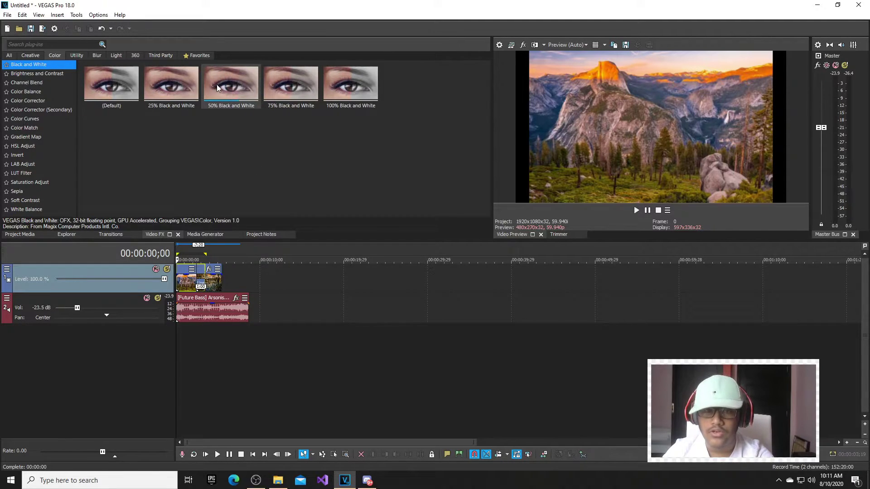
drag(224, 82, 224, 119)
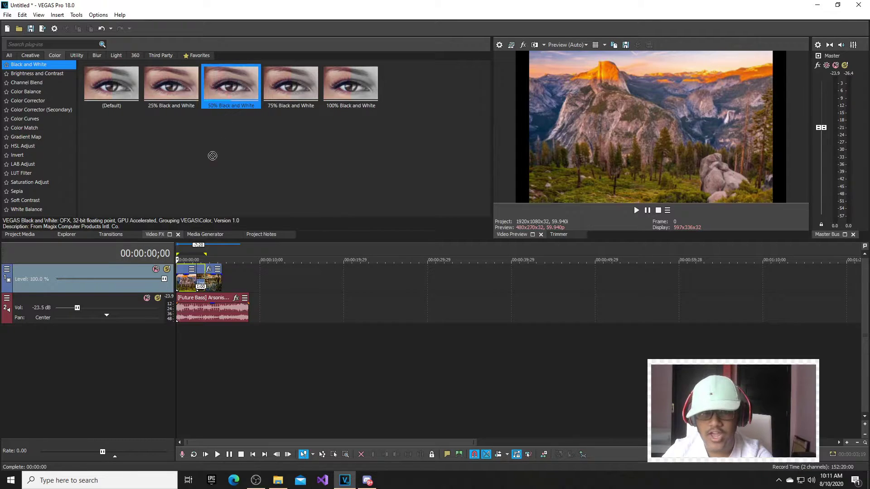
drag(189, 223, 186, 245)
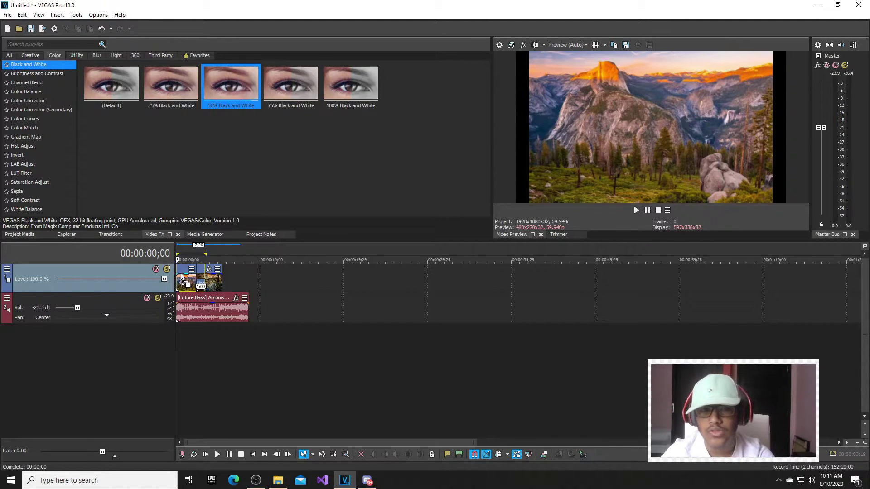
drag(181, 277, 182, 278)
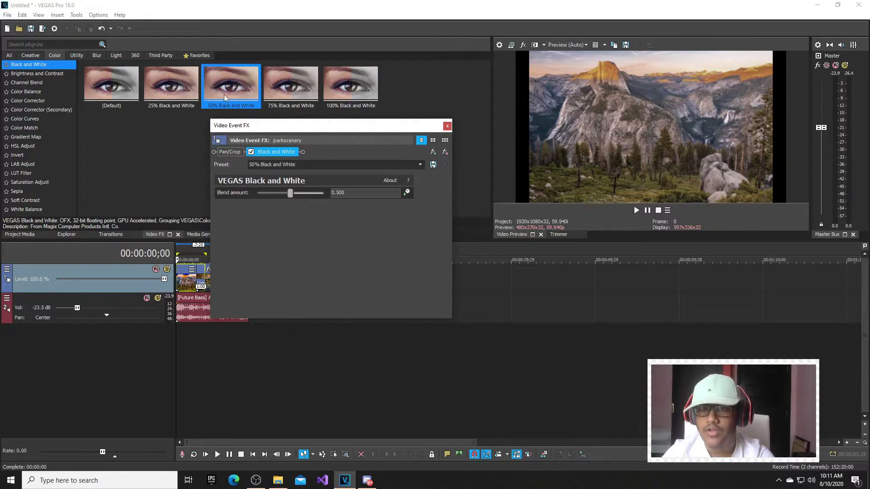
click(447, 127)
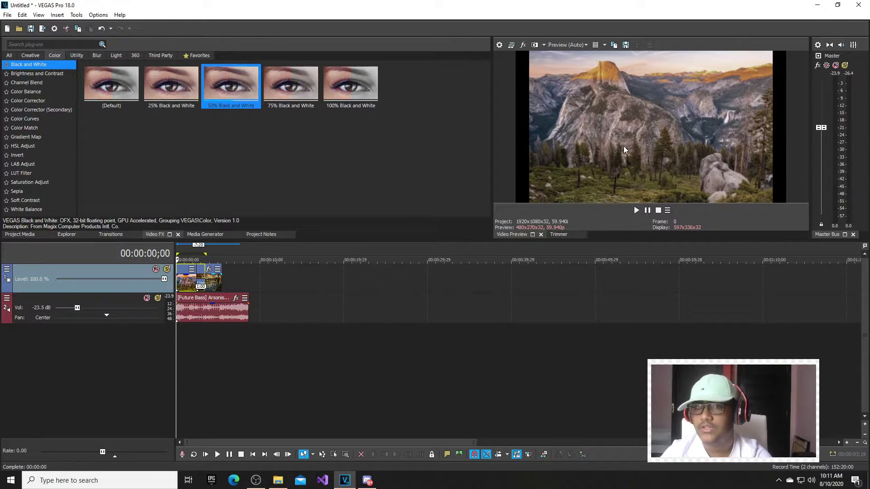
- Look through further effect categories and apply Gaussian Blur with the Light Blur preset to the skytrees image event
click(34, 103)
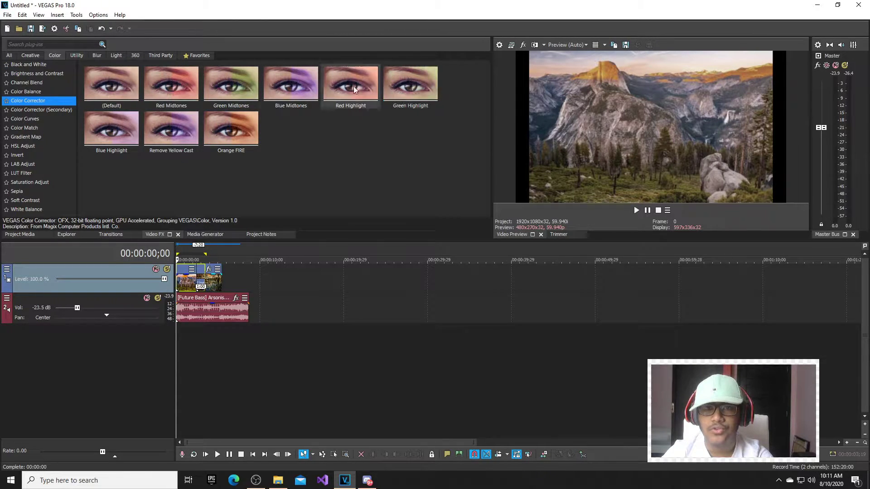
click(74, 56)
click(36, 55)
click(116, 55)
click(32, 55)
click(210, 276)
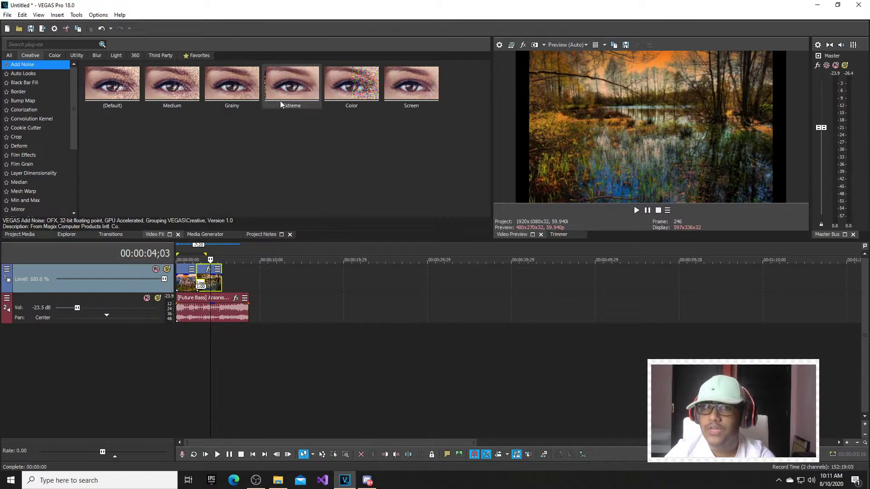
click(97, 54)
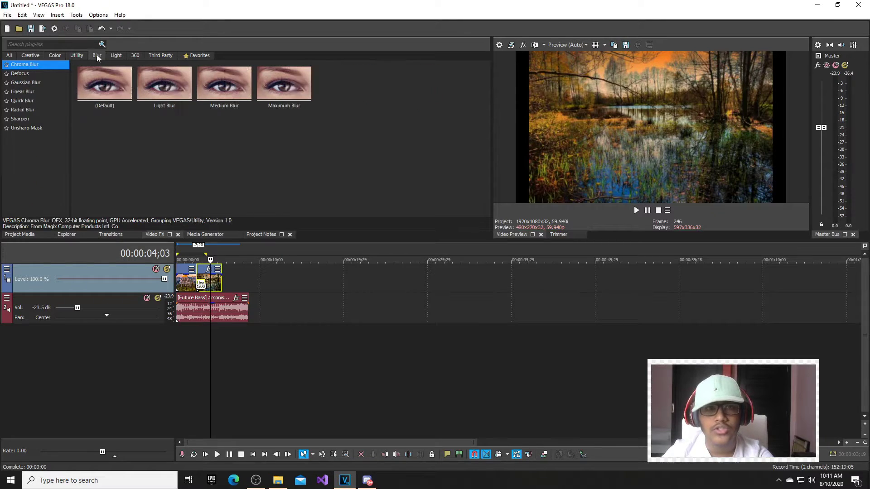
click(19, 83)
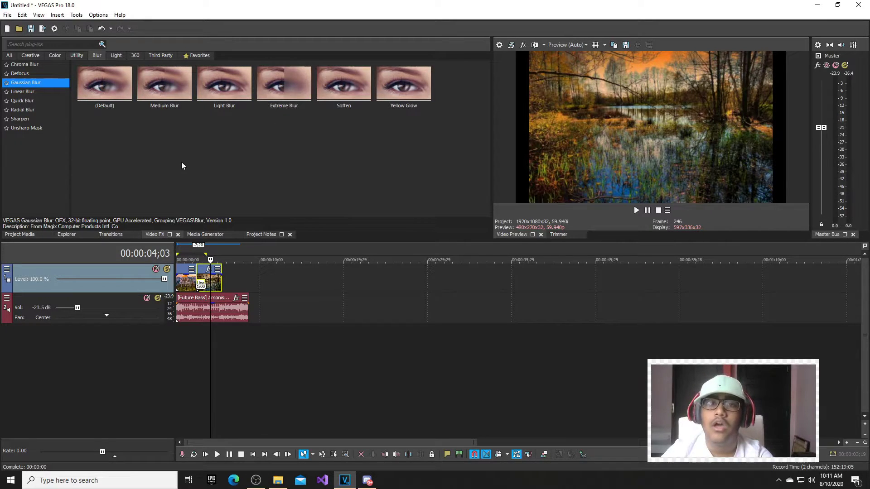
drag(208, 84, 241, 229)
drag(226, 261, 216, 279)
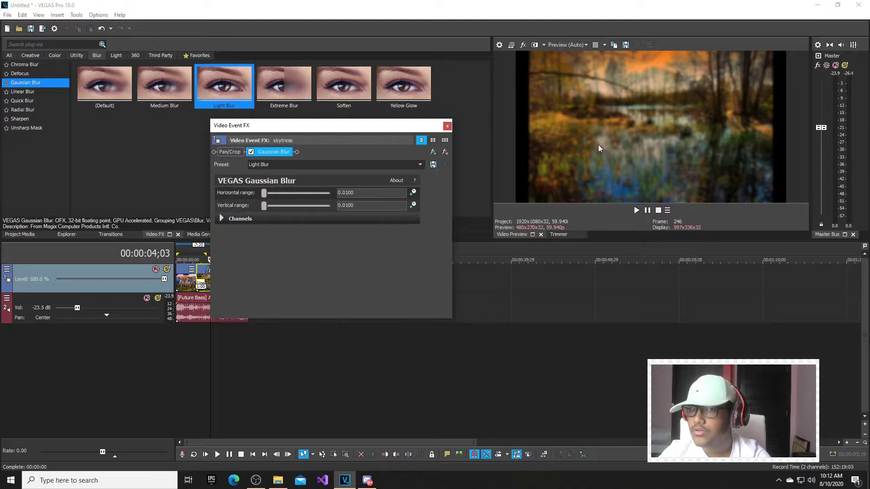
click(447, 125)
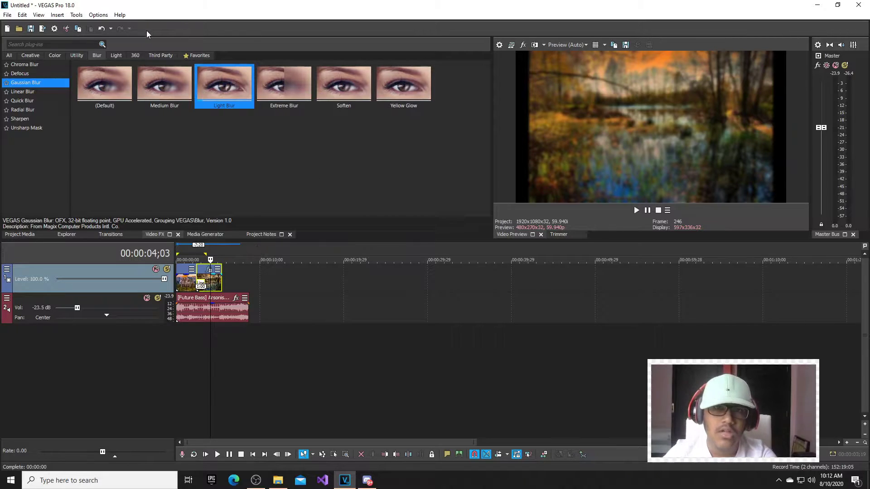
- Open the Pan/Crop settings of the parkscenery image event on the timeline
click(187, 53)
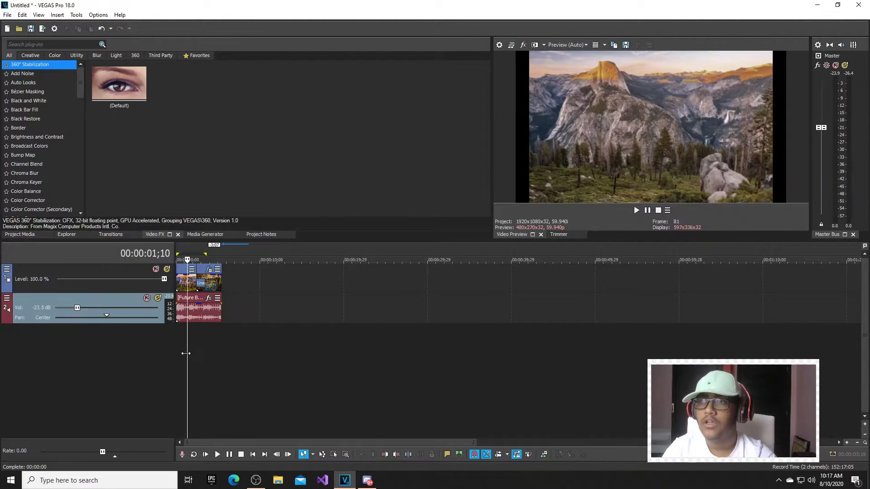
click(188, 333)
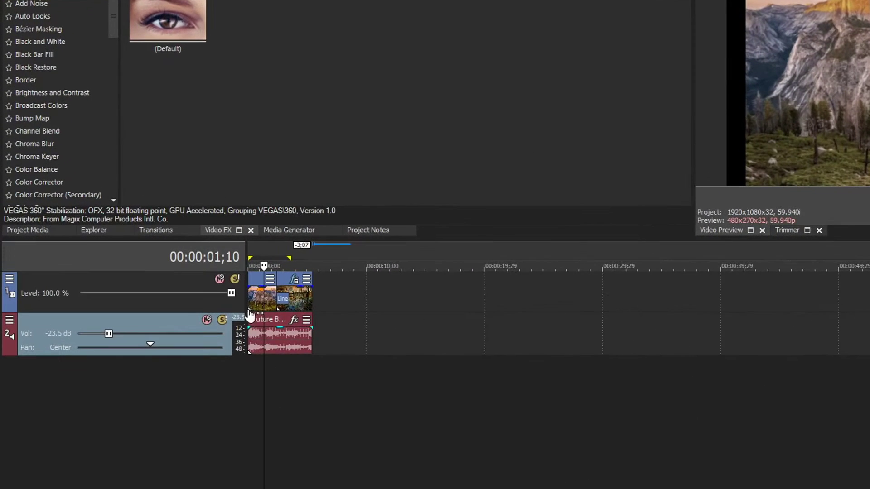
click(262, 297)
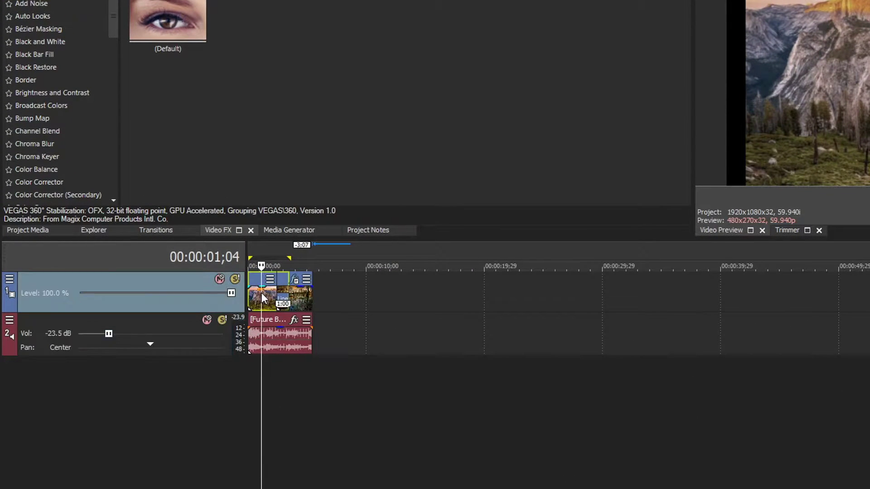
right_click(262, 297)
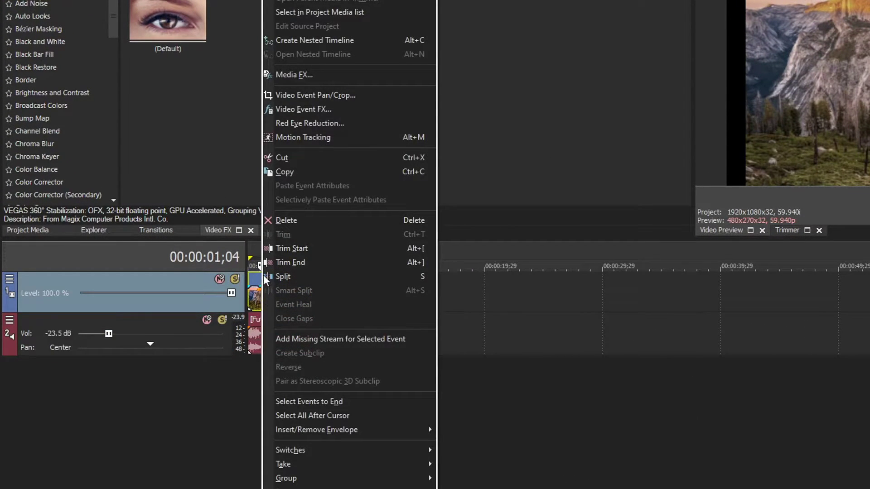
click(316, 94)
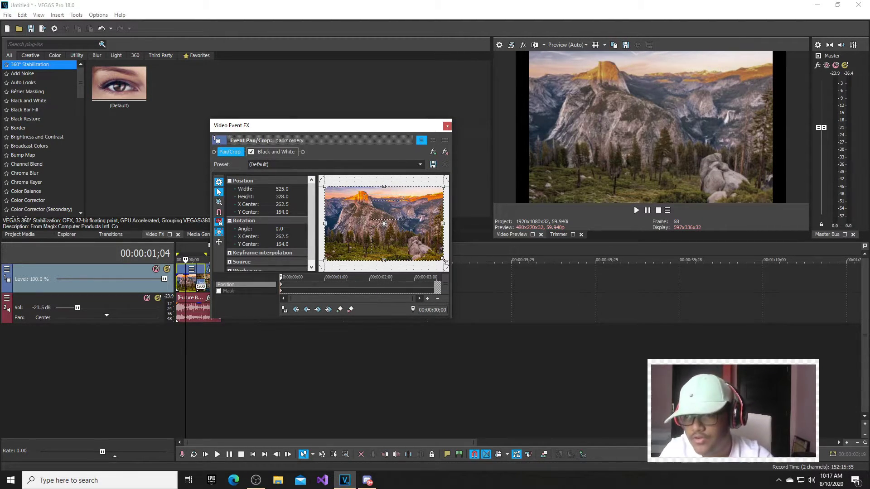
- Turn off resizing about the center and shrink the crop frame to about 284 × 178 around the mountain peak
mouse_move(384, 261)
mouse_down()
mouse_move(383, 247)
mouse_move(394, 260)
mouse_up()
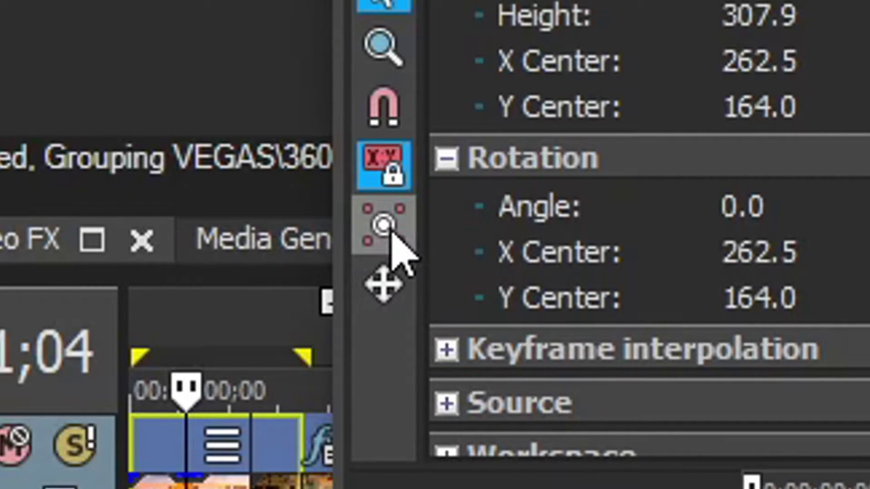
click(380, 229)
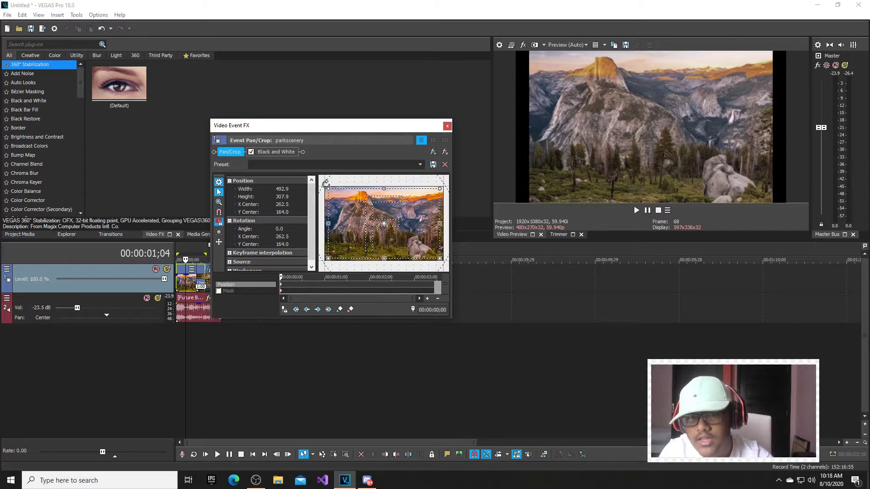
drag(326, 183, 323, 181)
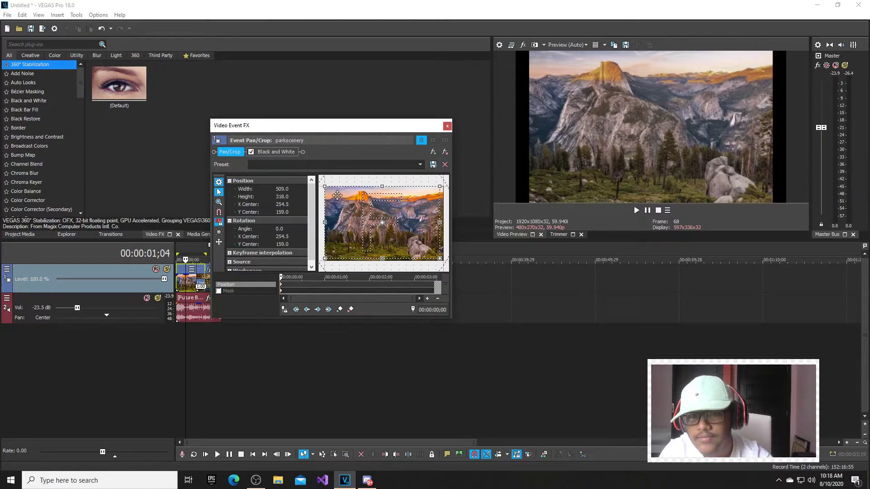
drag(439, 257, 391, 224)
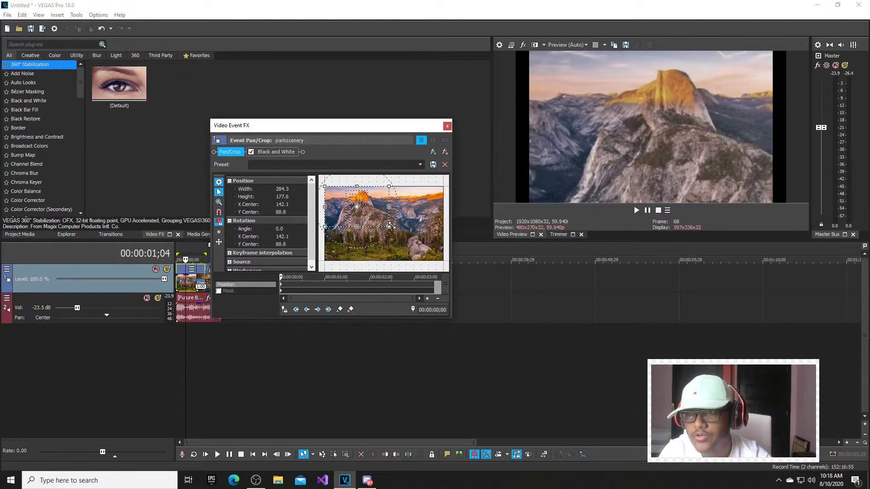
drag(343, 209, 347, 209)
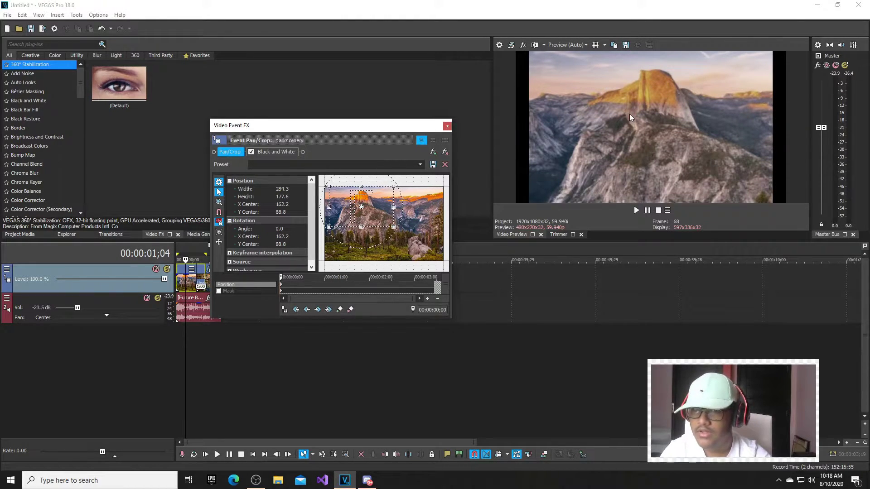
- Enlarge and reposition the crop frame to about 523 × 327 so it covers nearly the whole image
drag(393, 226, 442, 274)
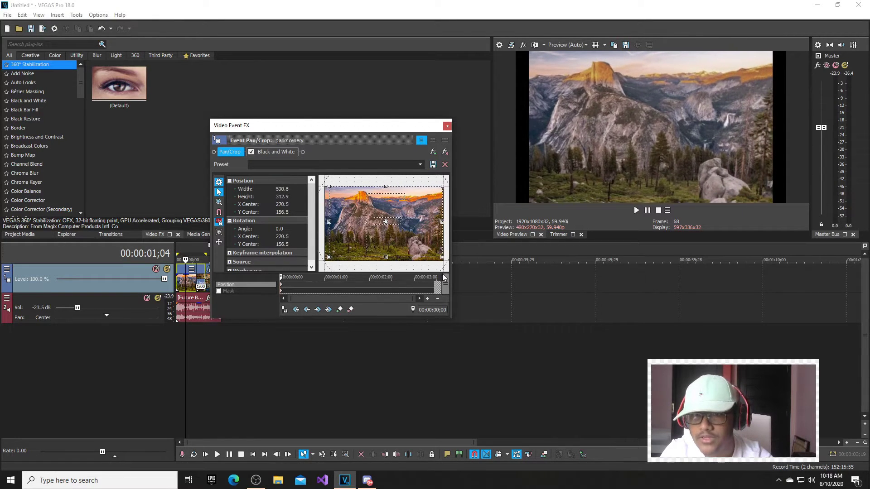
drag(371, 233, 365, 234)
drag(437, 258, 445, 262)
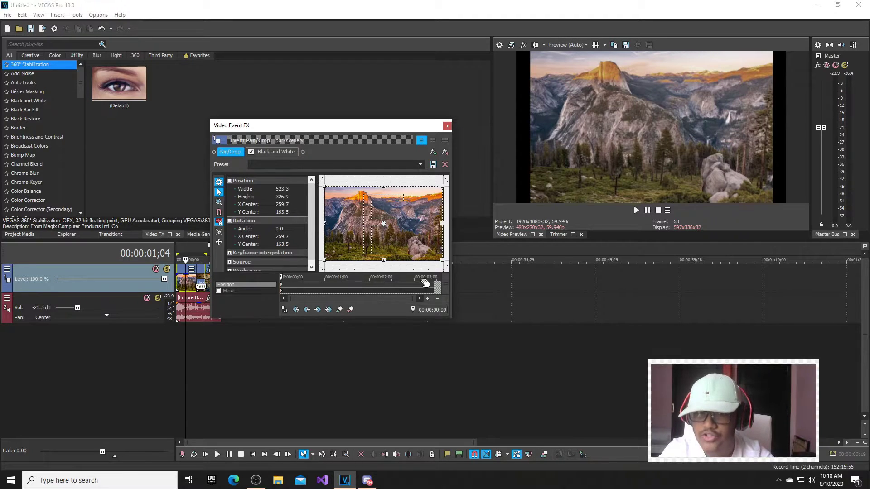
- Add a position keyframe at 00:00:00;10 and shrink the crop frame to about 279 × 175 around the peak
double_click(295, 285)
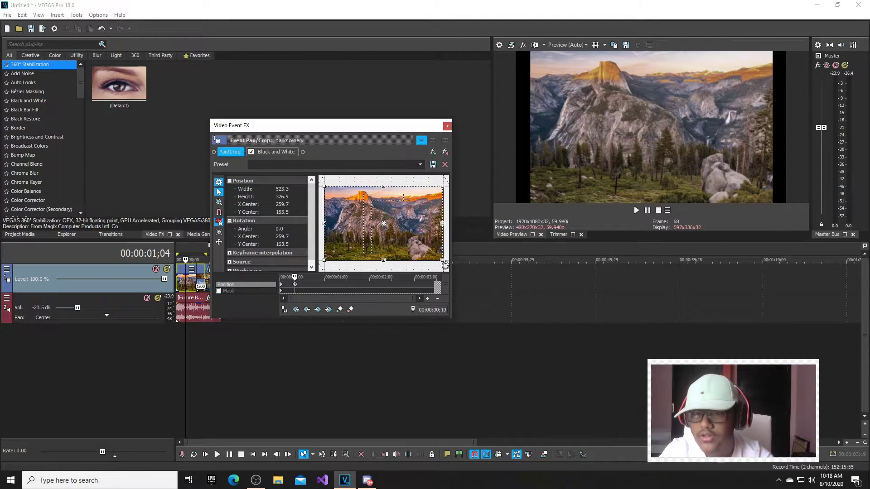
drag(441, 262, 348, 211)
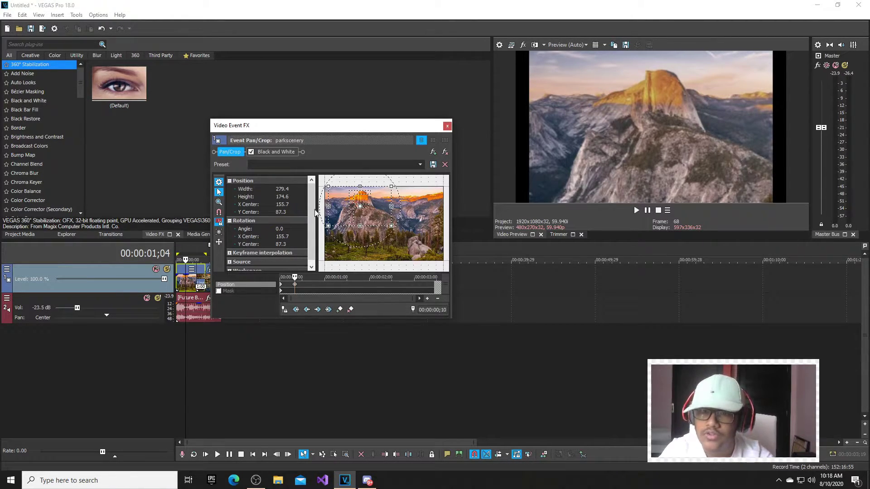
- Close the Pan/Crop settings, play the project from its beginning to review the keyframed zoom, and return the cursor to 00:00:00;00
click(448, 127)
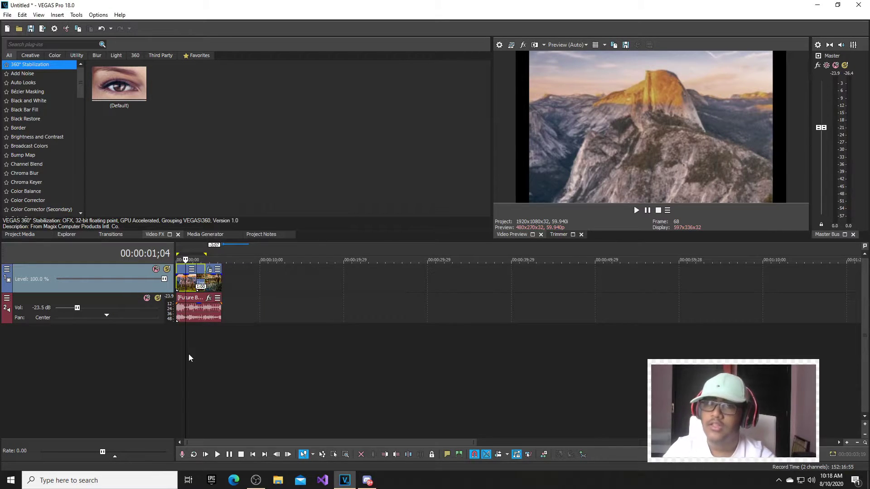
drag(185, 347, 131, 343)
key(space)
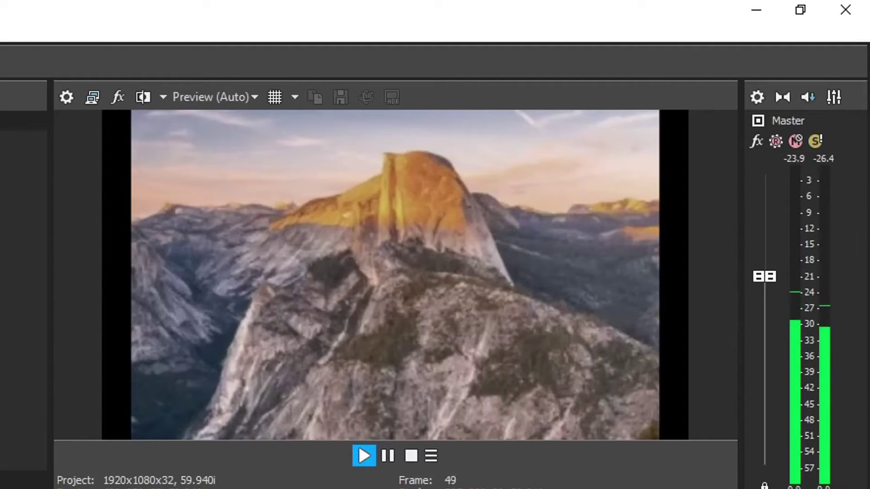
key(Return)
drag(191, 353, 167, 340)
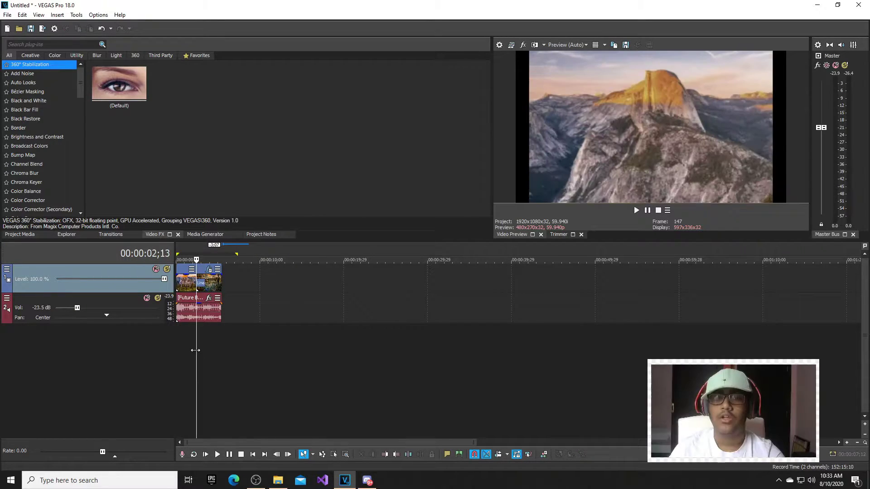
drag(196, 350, 176, 351)
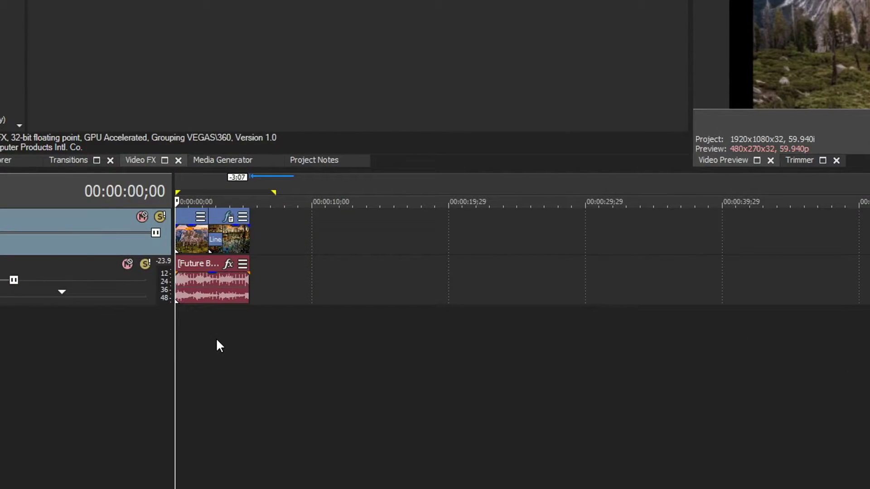
- Insert a new video track above the existing image track
right_click(216, 341)
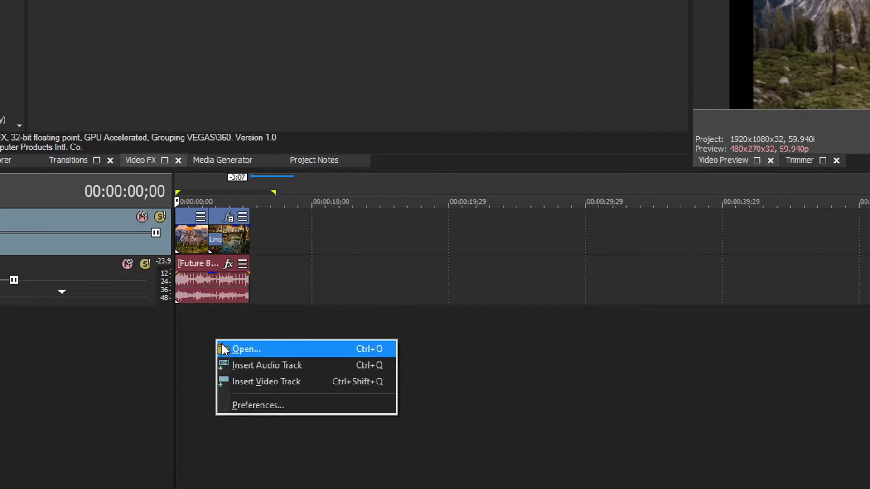
right_click(197, 346)
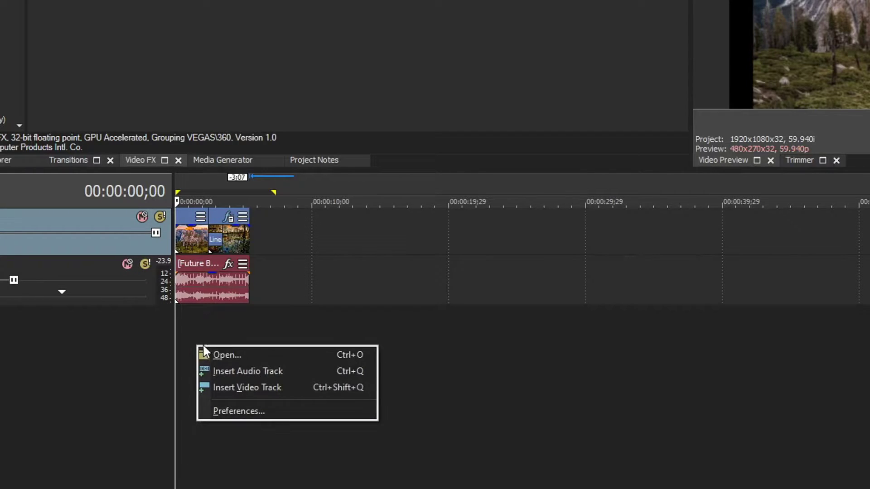
click(229, 383)
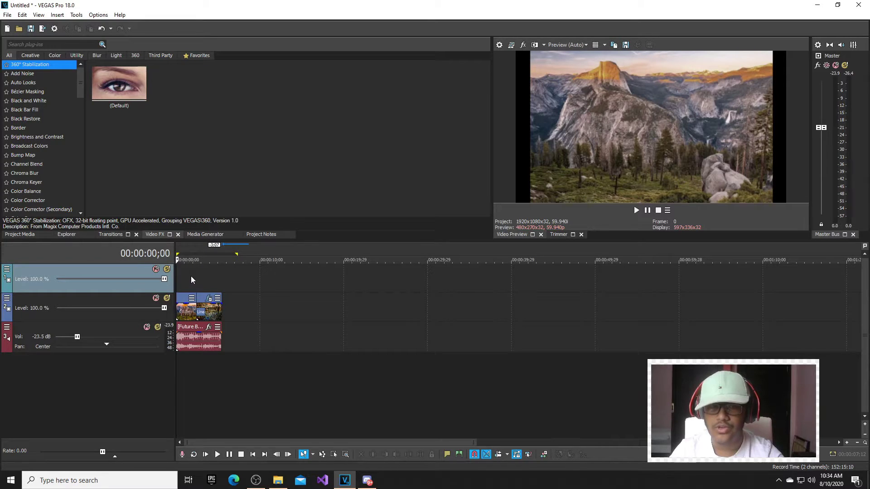
- Import house.jpg into the project media and place it on the empty video track at 00:00:00;24
click(183, 377)
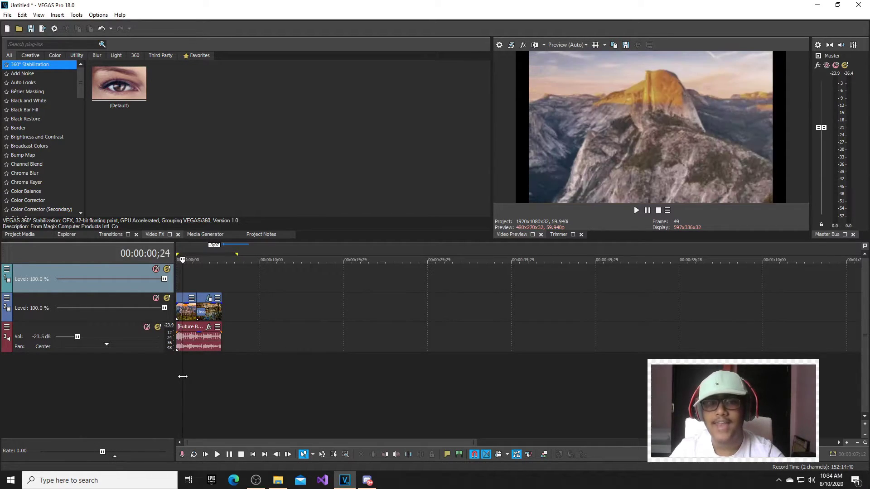
click(10, 235)
click(35, 45)
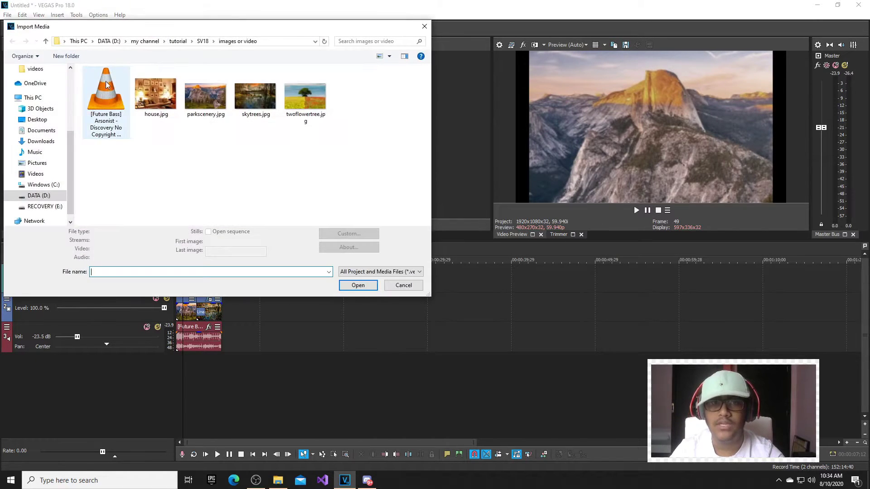
double_click(143, 94)
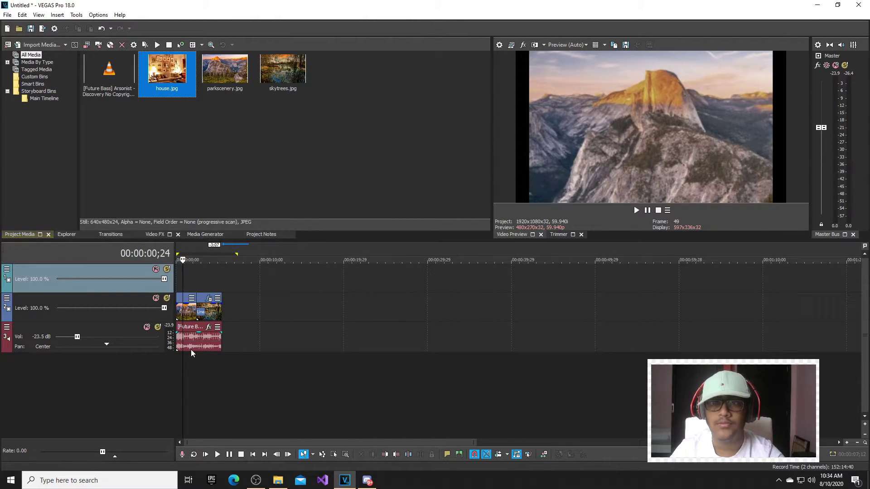
drag(167, 77, 191, 270)
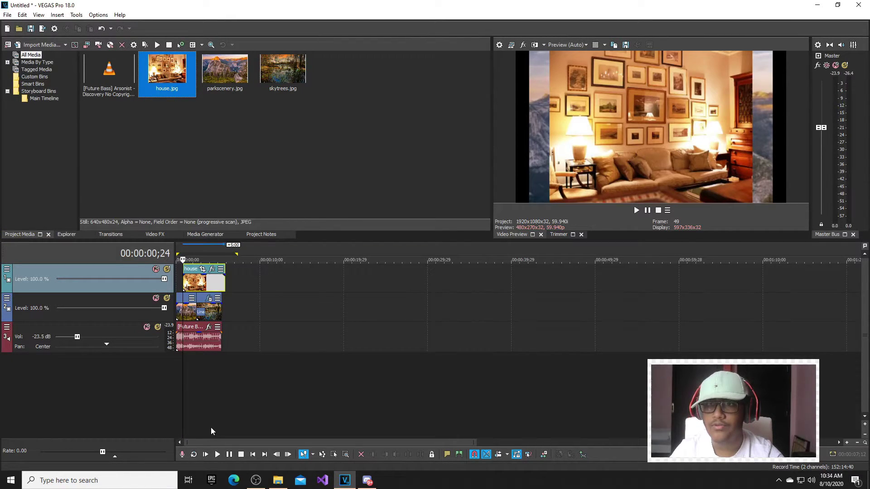
- Trim the end of the house event back to about 00:00:02;13 and play the overlay to check its length
drag(224, 279, 200, 281)
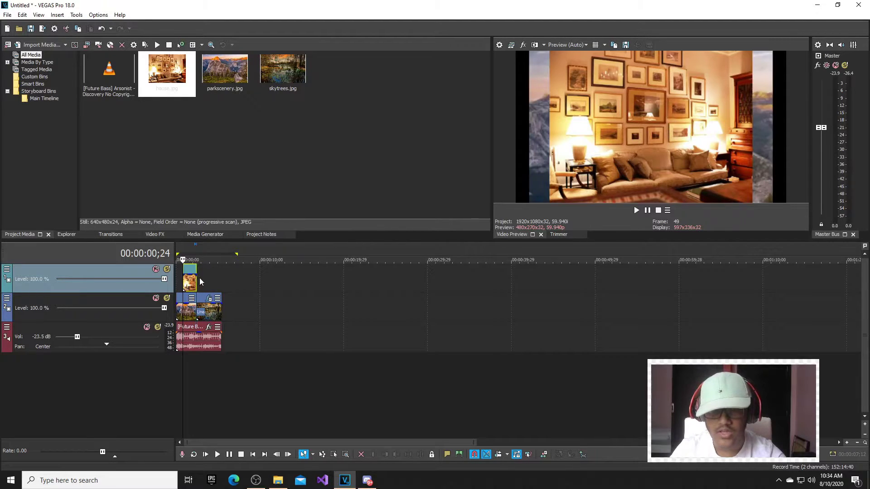
key(space)
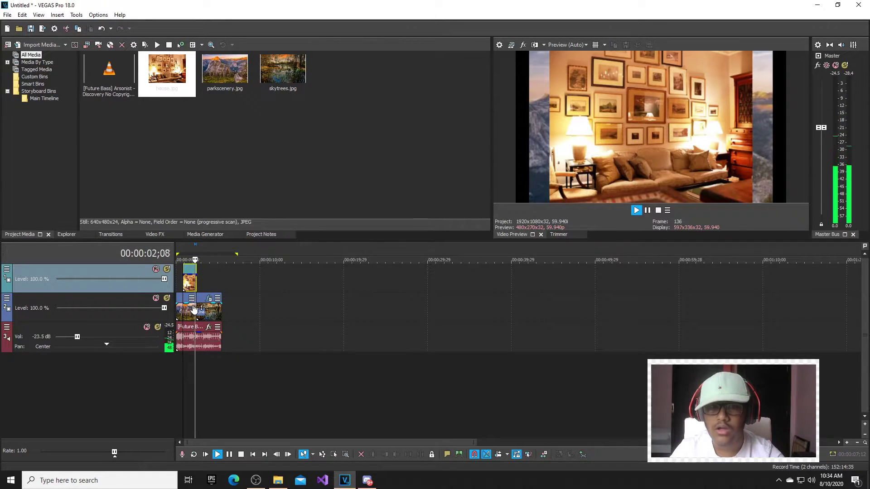
key(space)
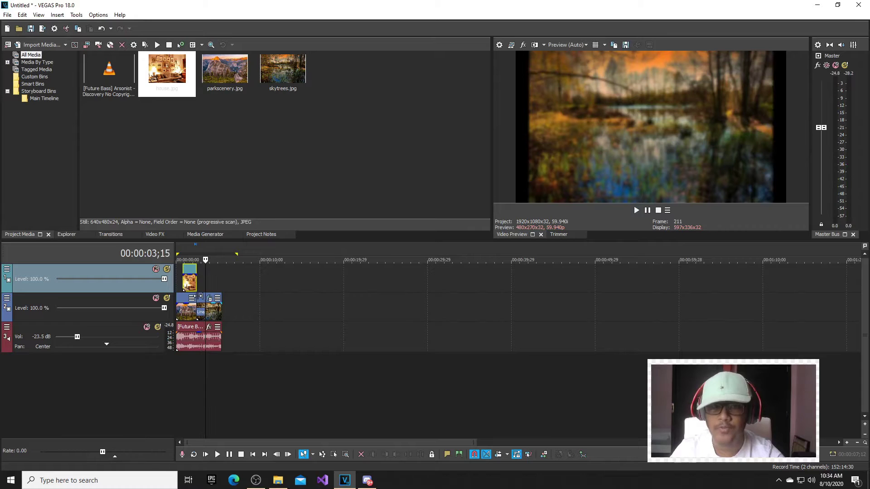
drag(205, 288, 196, 282)
click(196, 282)
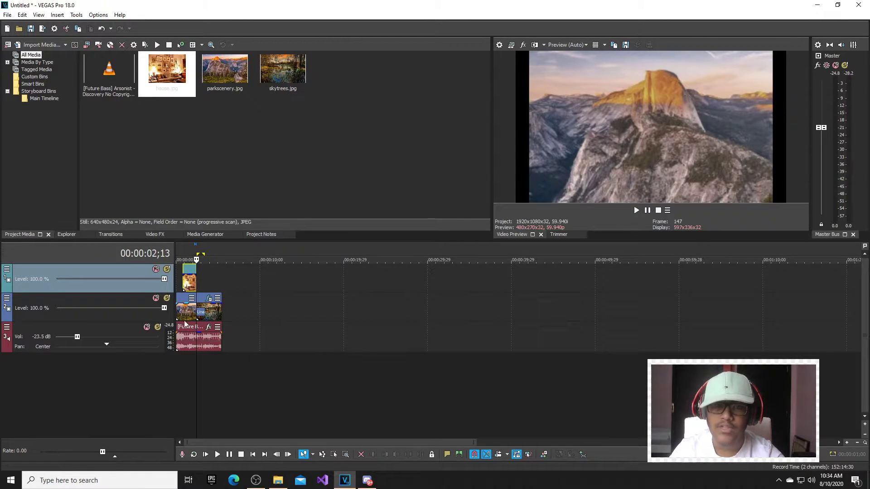
- Enlarge the house event's Pan/Crop frame to about 1,614 × 1,210 so the image overlays the scenery as a small picture, and play the result
mouse_move(195, 369)
mouse_down()
mouse_move(180, 366)
mouse_move(187, 362)
mouse_up()
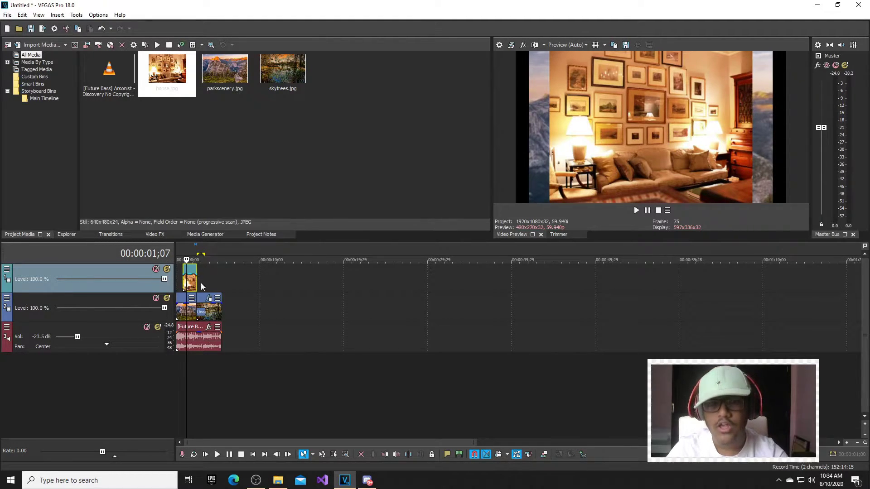
right_click(188, 281)
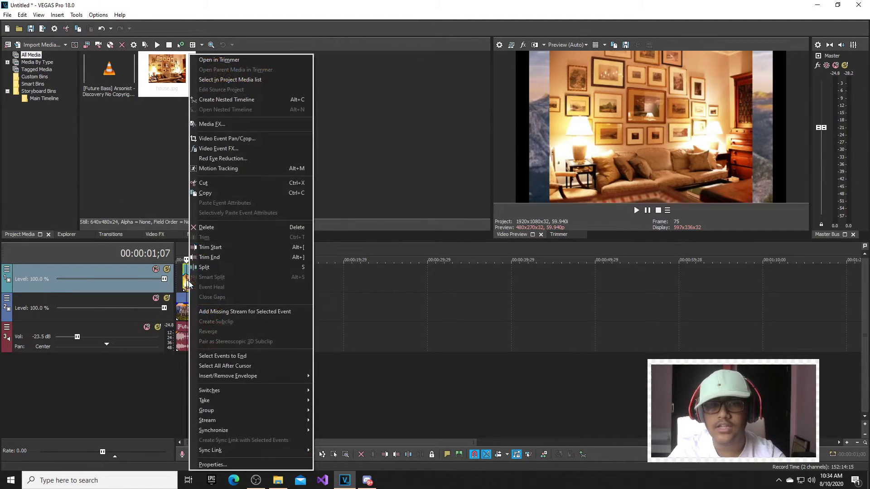
click(203, 139)
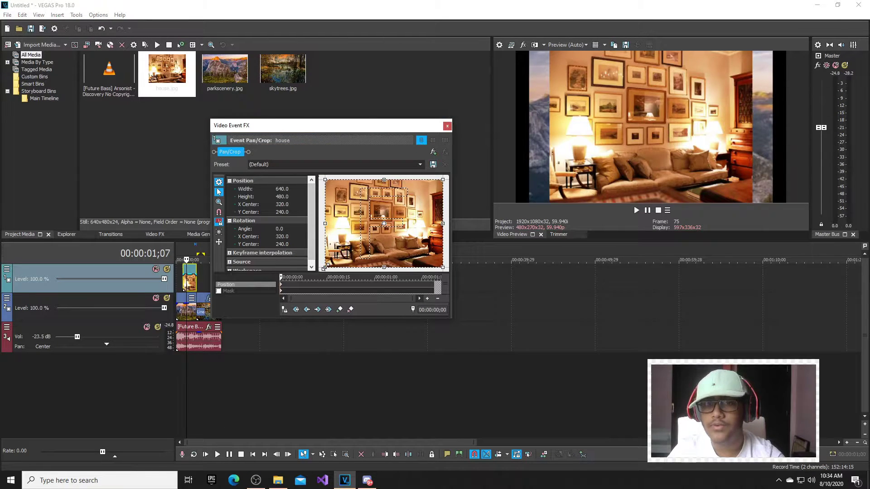
mouse_move(326, 265)
mouse_down()
mouse_move(88, 273)
mouse_move(316, 266)
mouse_up()
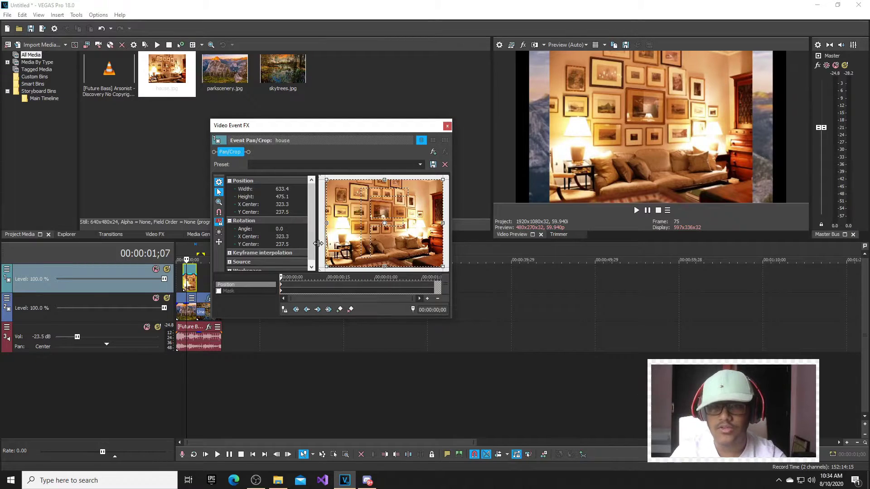
scroll(333, 249, down, 5)
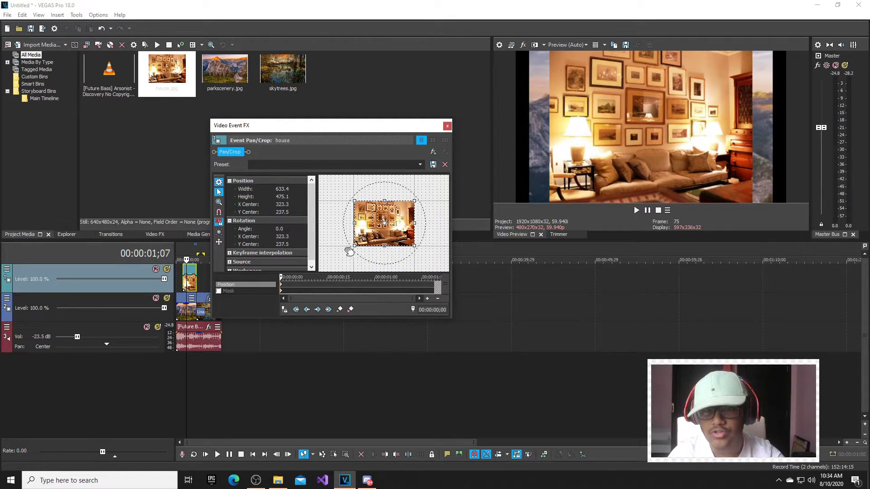
drag(352, 246, 249, 314)
drag(353, 233, 397, 196)
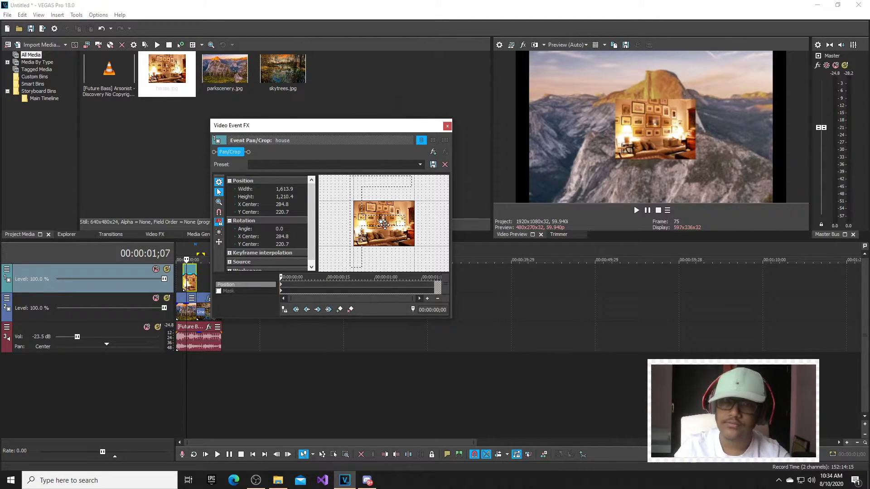
click(448, 127)
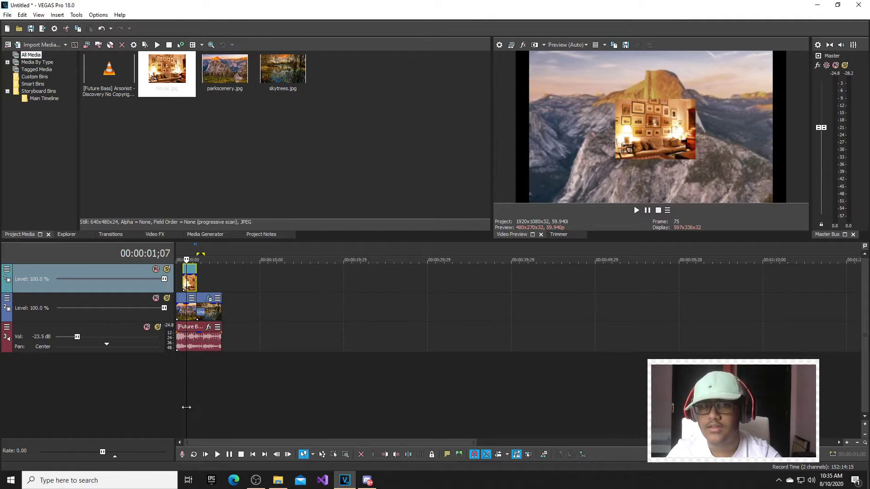
key(space)
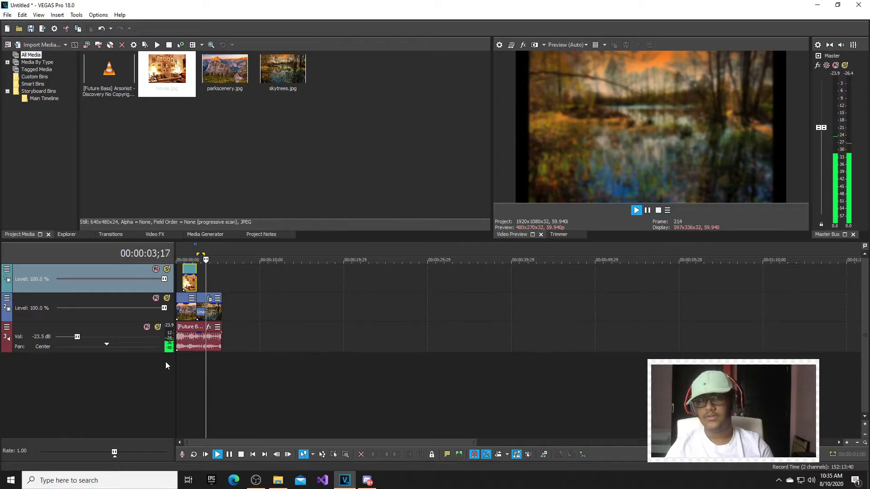
key(space)
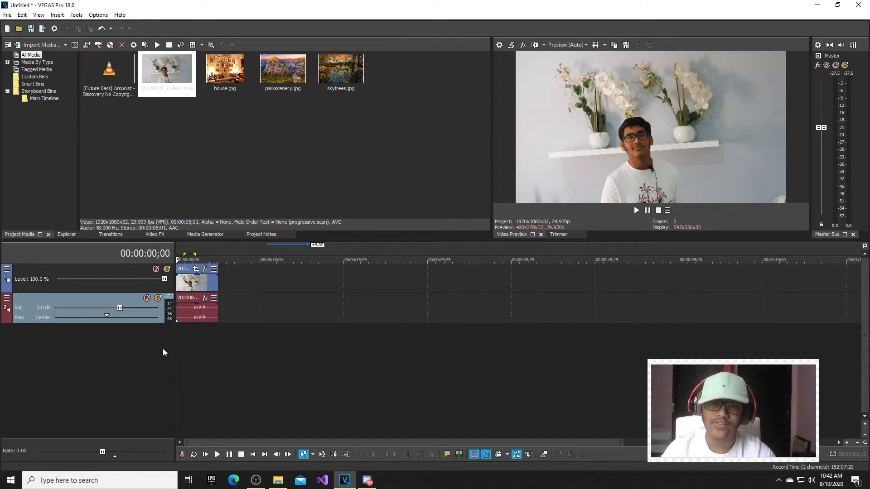
- Play the recorded video clip to find where the talking starts and split the clip with its audio at 00:00:01;28
key(space)
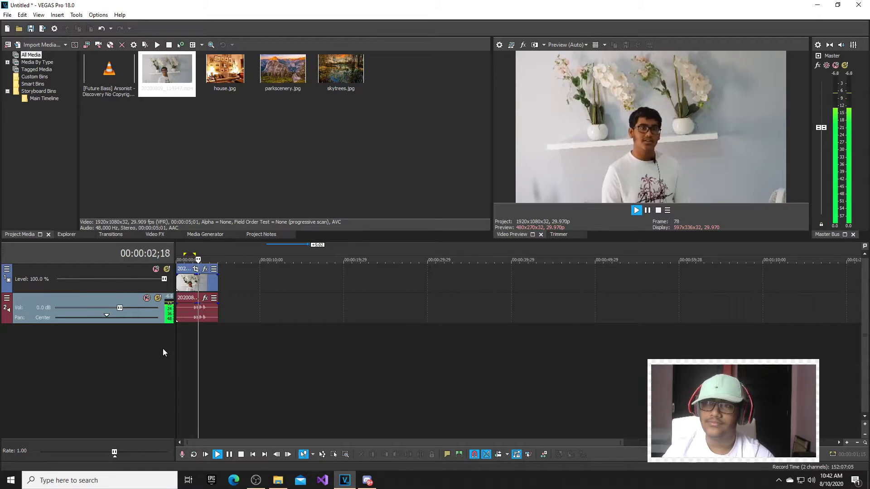
key(Return)
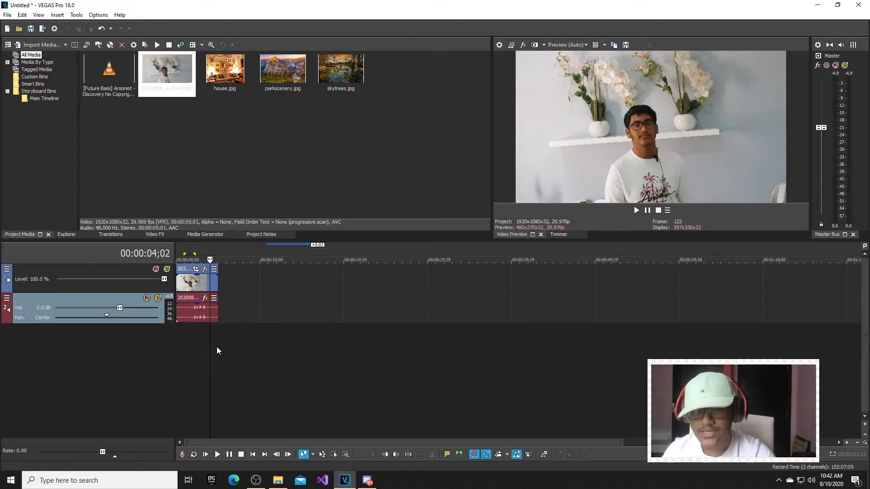
drag(210, 348, 191, 347)
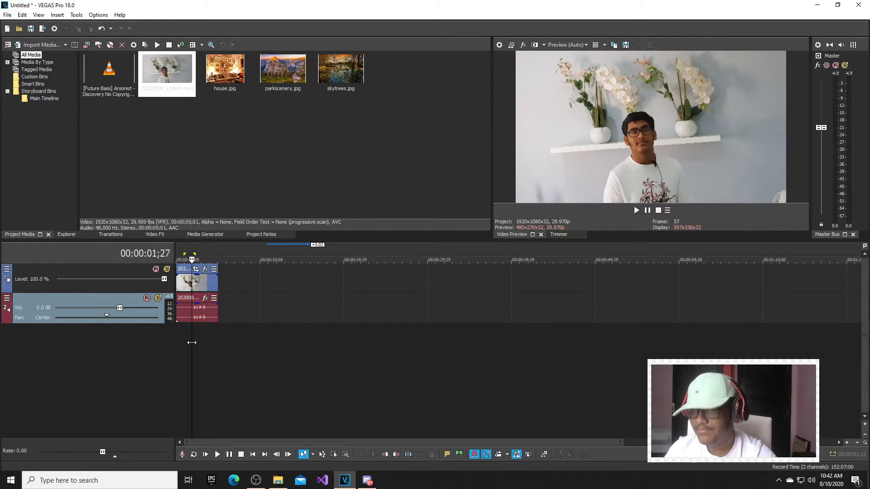
click(194, 284)
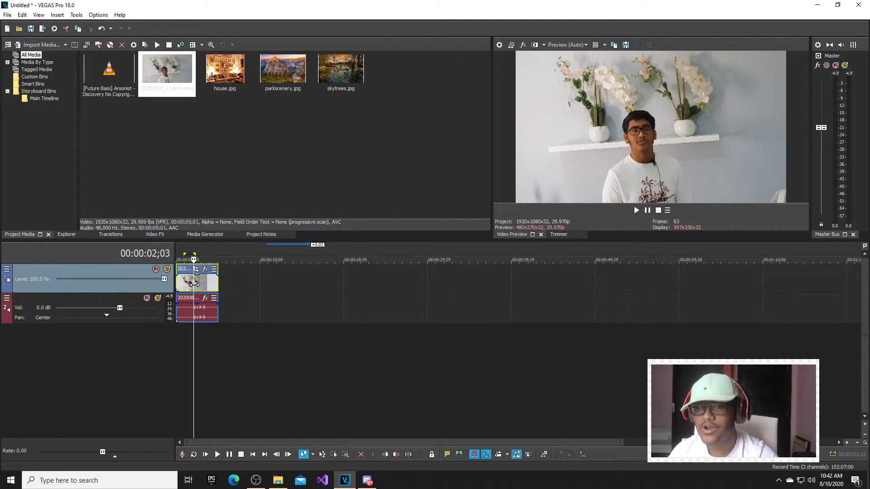
click(193, 284)
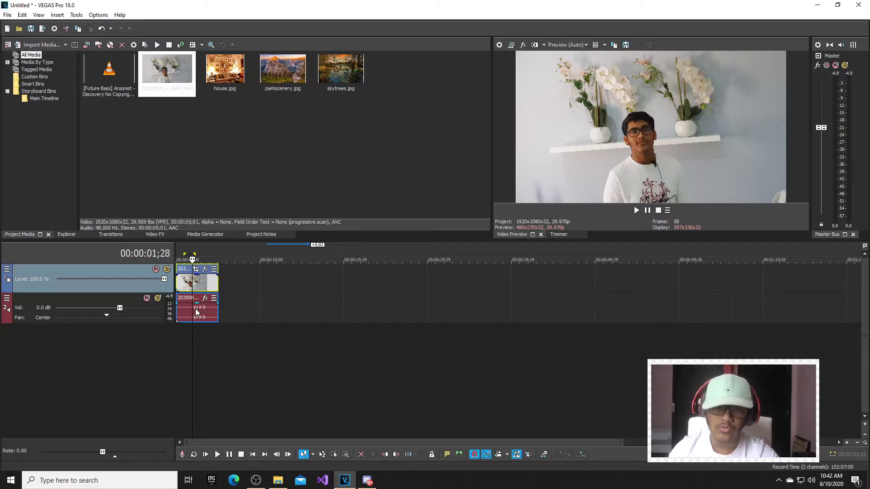
key(s)
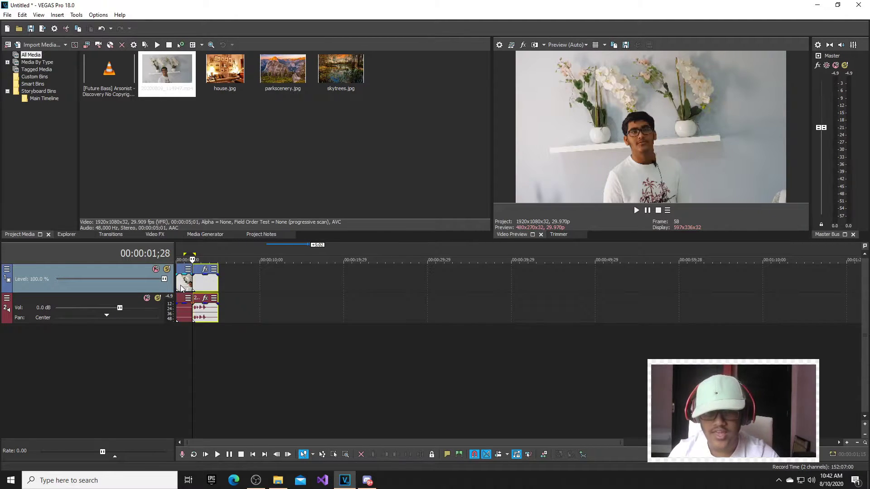
- Play the second part of the clip to find where the talking ends and split it at 00:00:03;25
click(181, 285)
click(206, 281)
click(200, 282)
key(space)
key(space)
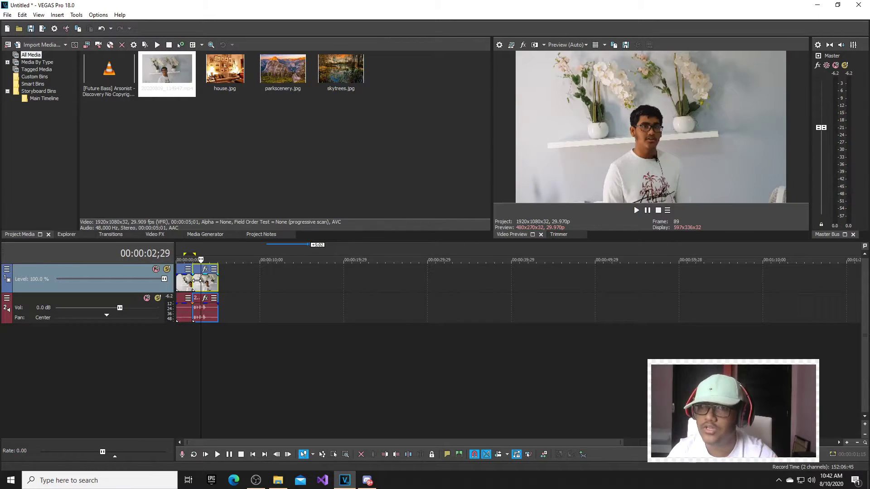
key(space)
key(Return)
key(s)
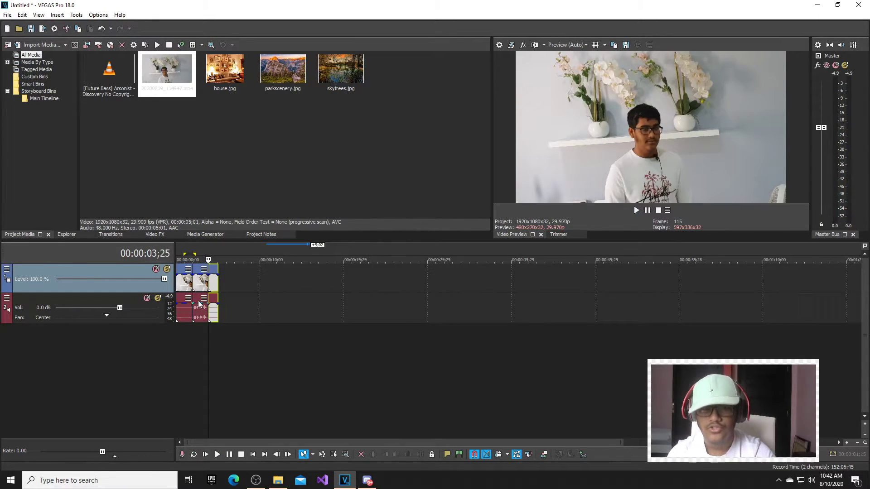
- Delete the first and last segments of the clip and move the remaining middle segment to the start of the timeline
click(177, 282)
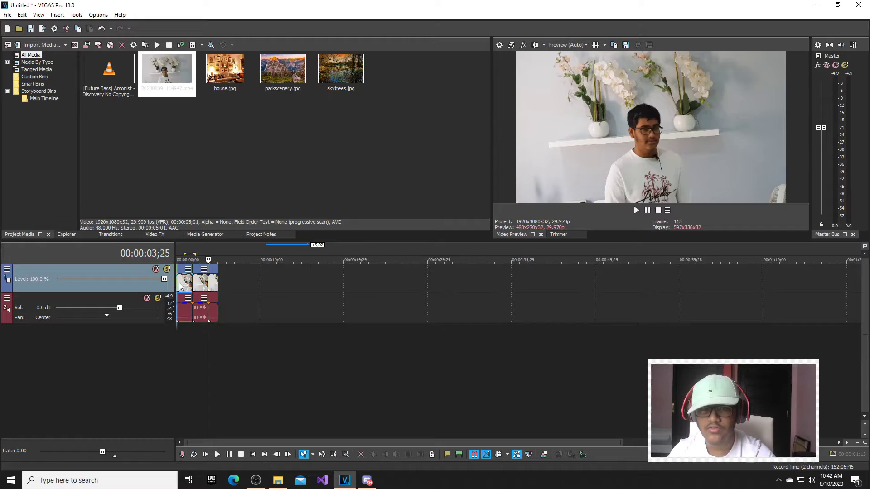
click(215, 286)
click(204, 284)
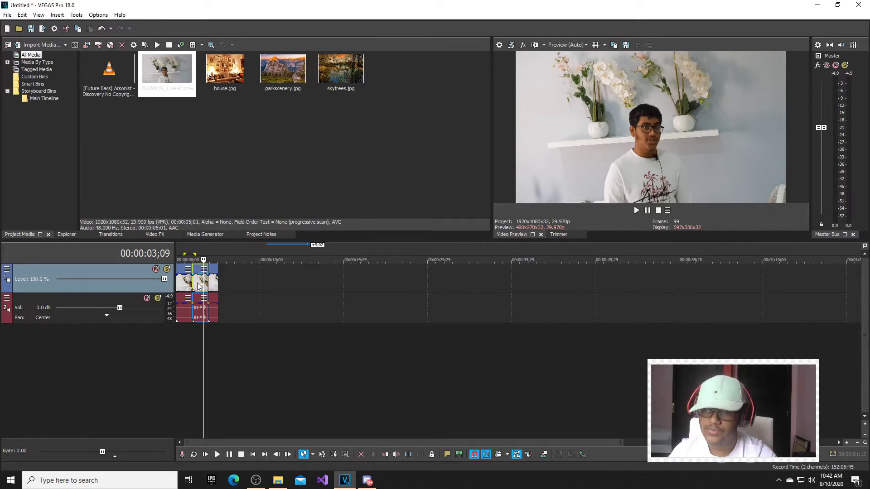
click(182, 283)
key(Delete)
click(213, 287)
key(Delete)
drag(196, 286, 179, 284)
click(178, 334)
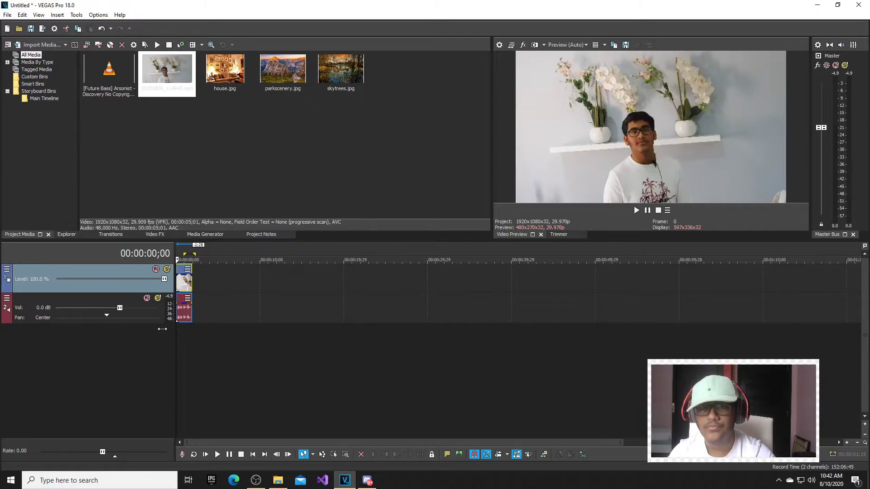
- Play the trimmed clip from the start of the timeline to review the cut
key(space)
key(space)
click(190, 365)
click(178, 344)
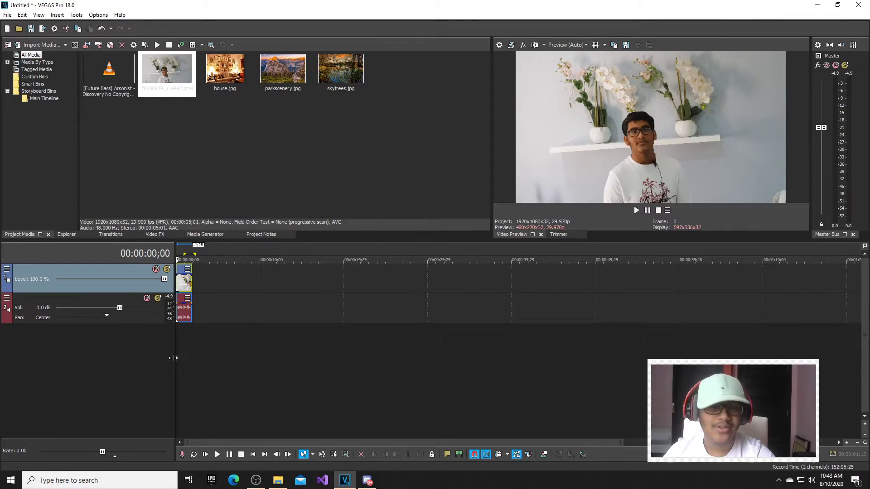
key(space)
key(space)
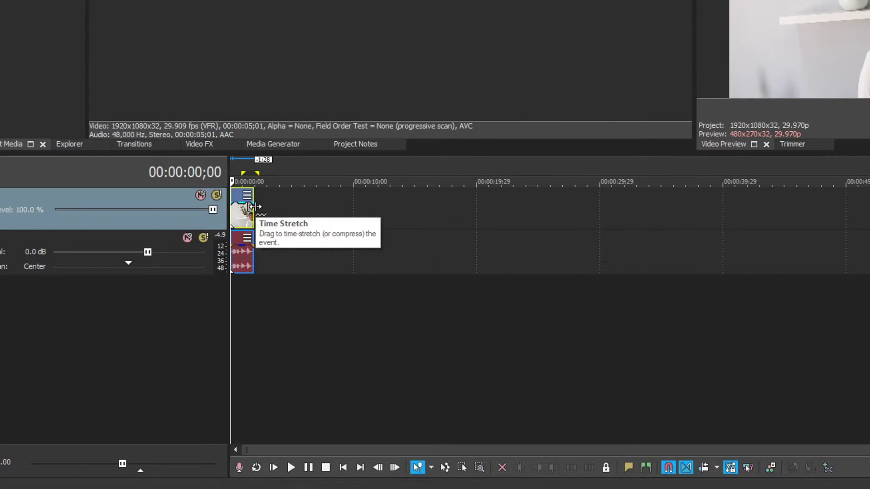
- Time-stretch the clip's end about 3;19 further along the timeline, slowing it to about 34.3%, and play it
drag(255, 208, 298, 200)
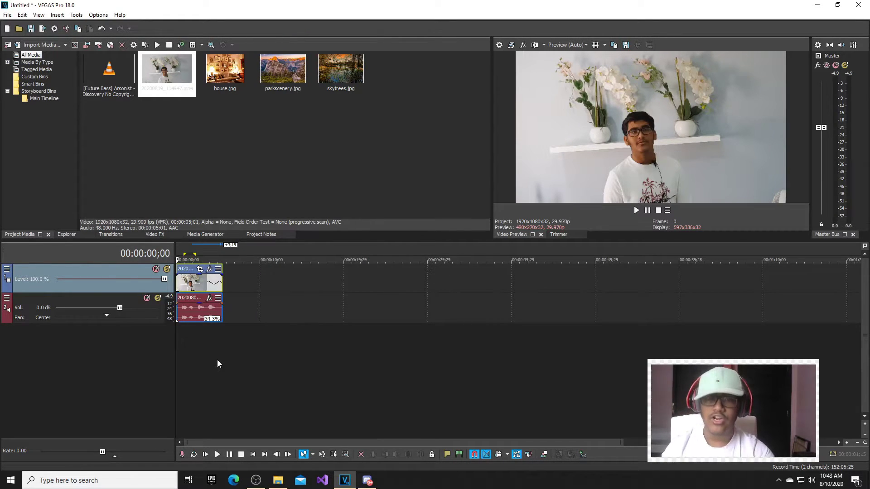
key(space)
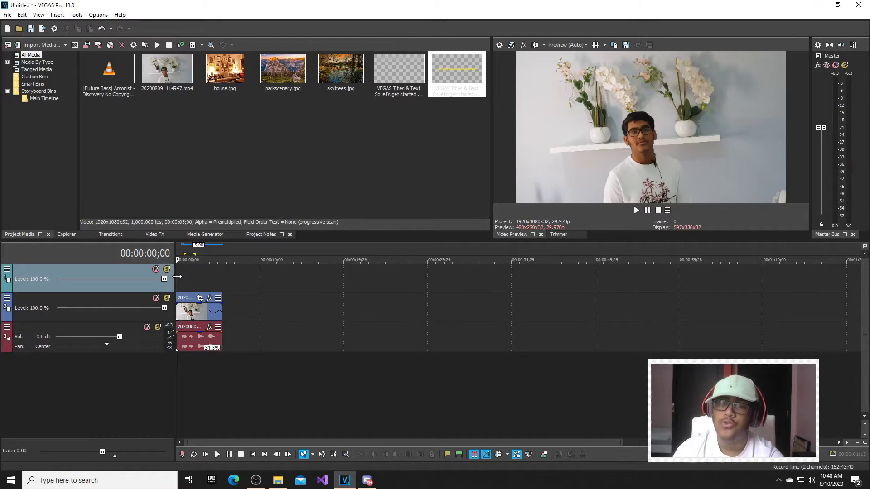
- Play the stretched clip to find where the speech starts and place the cursor at 00:00:00;19
click(180, 278)
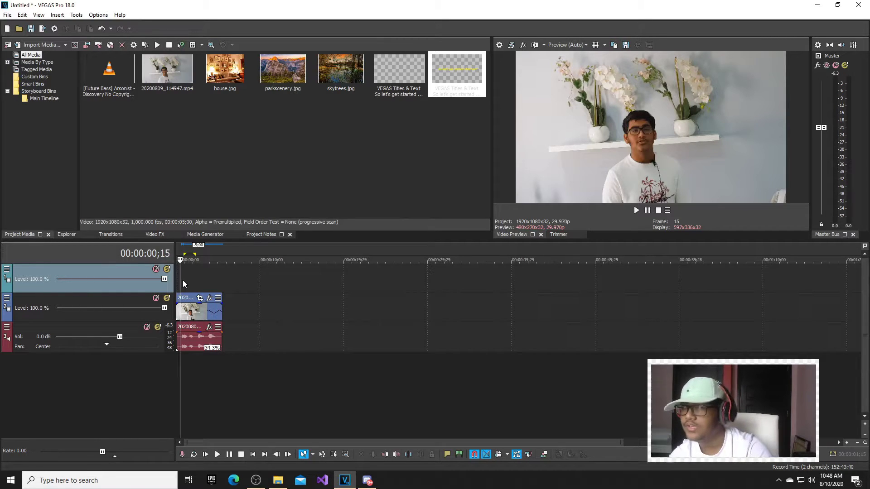
key(space)
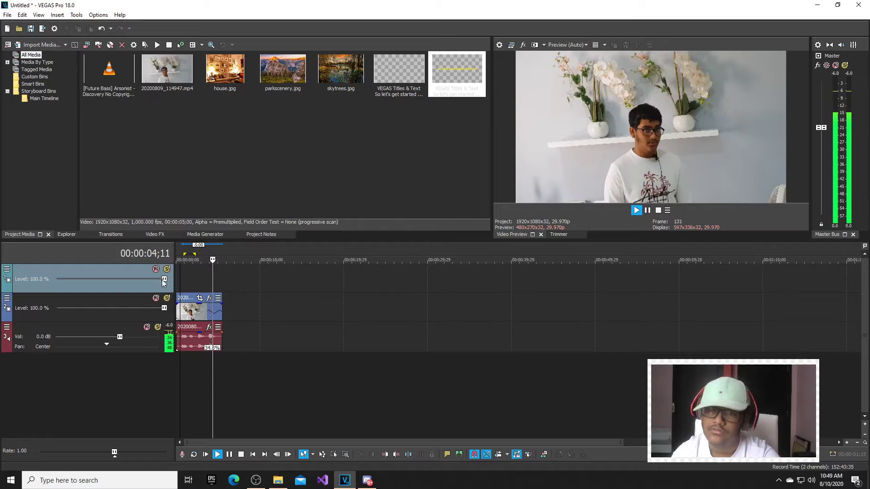
key(Return)
drag(216, 375, 181, 373)
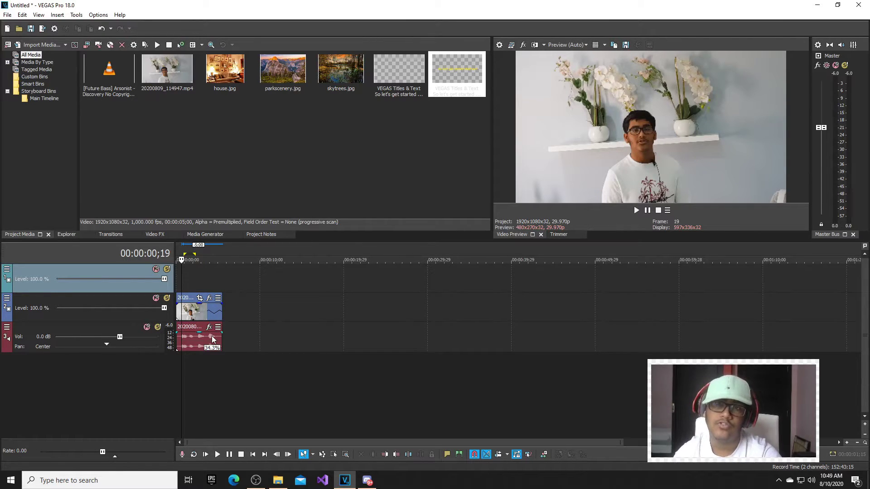
- Insert text media on the empty video track above the clip at 00:00:00;19, reading "So let's get started shall we?"
right_click(185, 279)
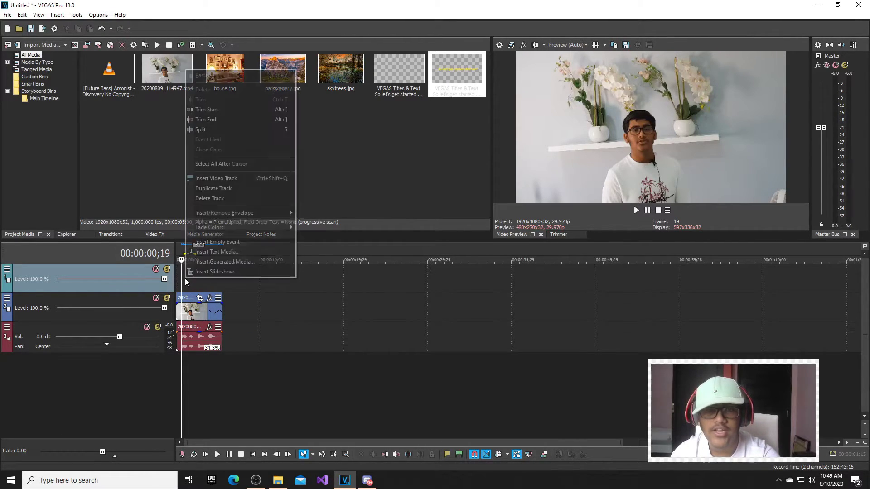
click(193, 252)
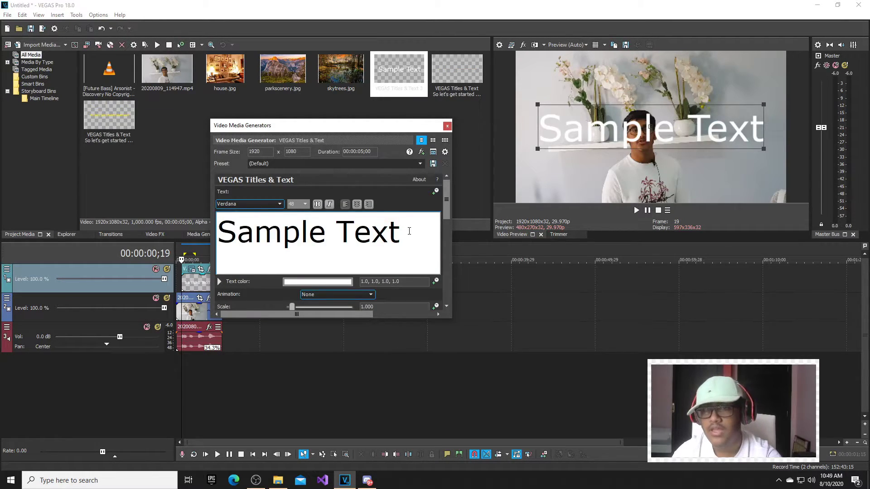
key(ctrl+a)
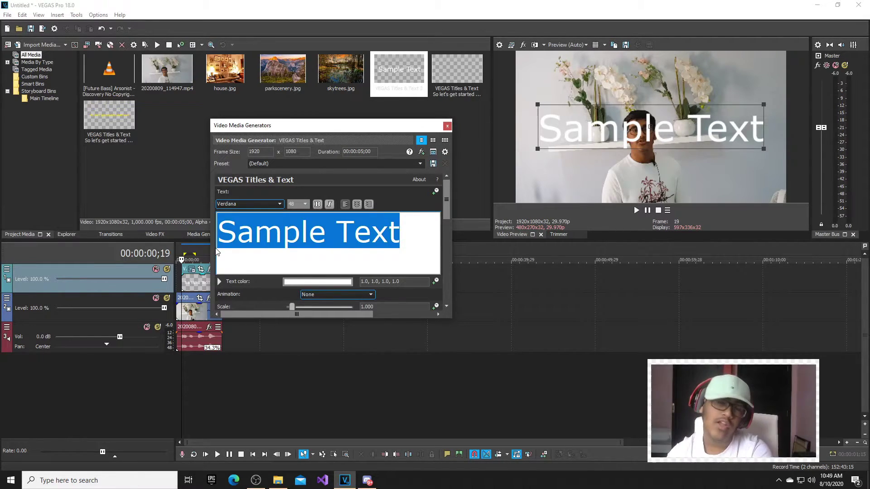
text(So let's )
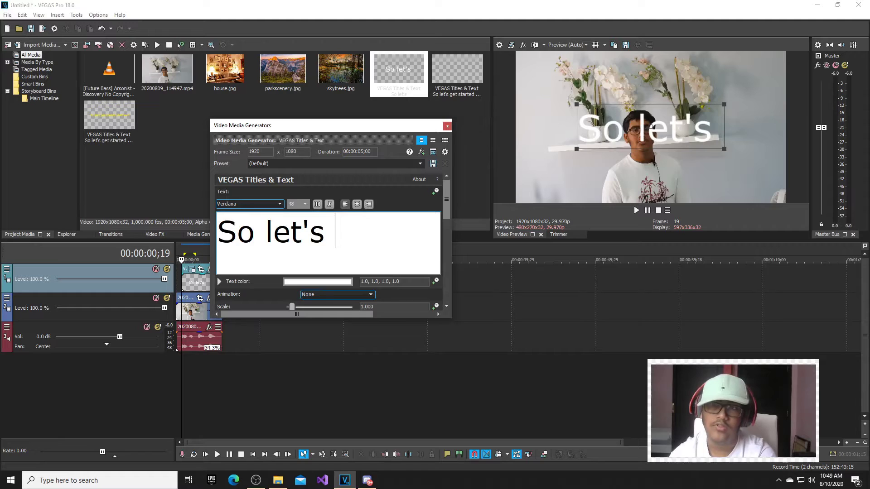
text(get started )
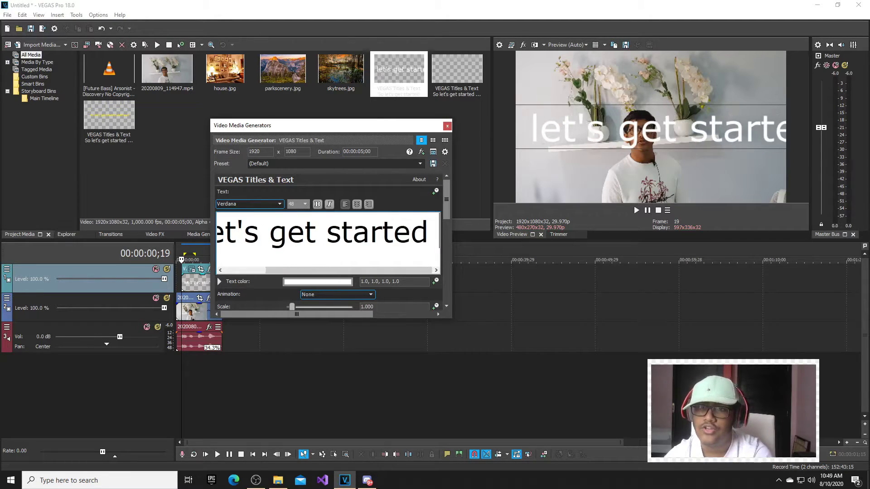
text(shall we?)
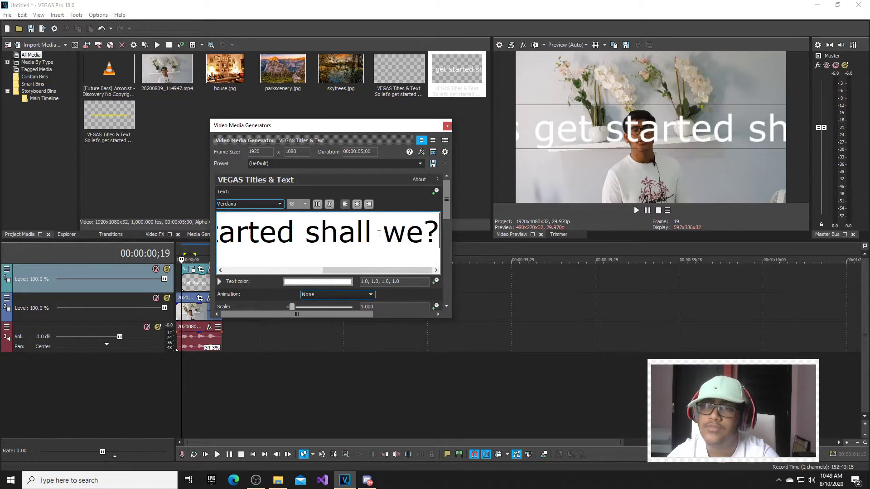
- Set the whole caption text to size 20 in the Arial font
drag(439, 235, 317, 211)
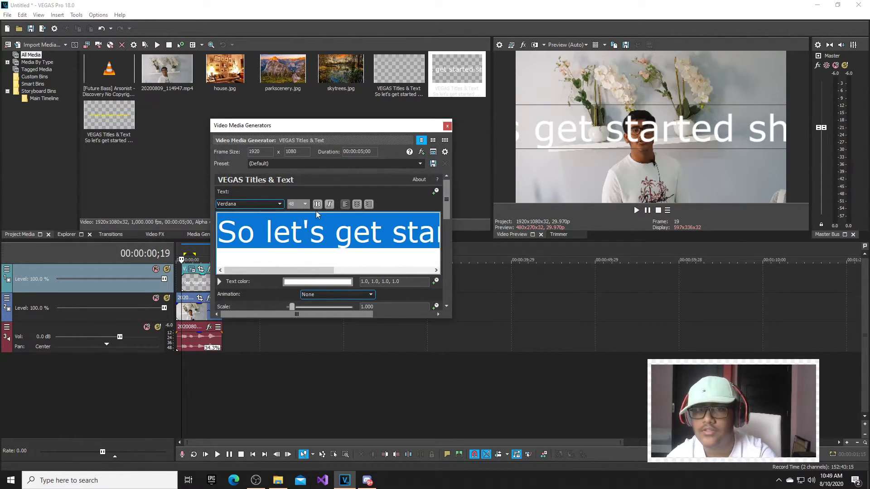
click(305, 204)
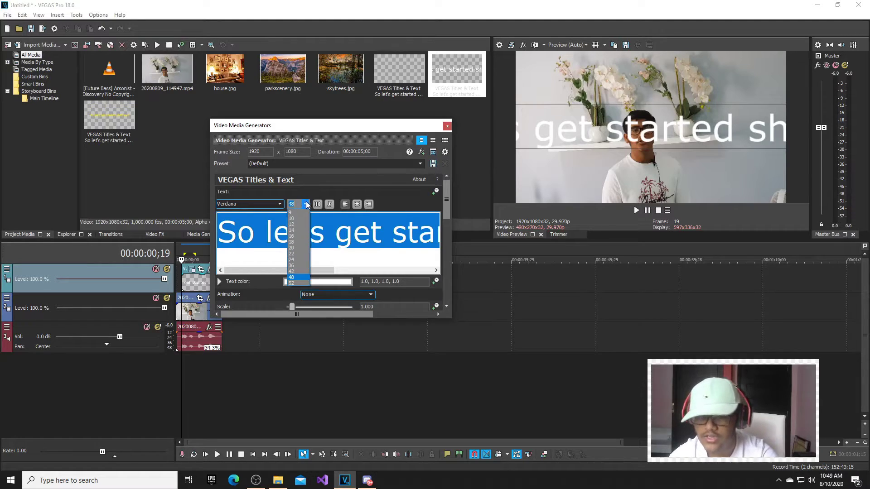
click(291, 249)
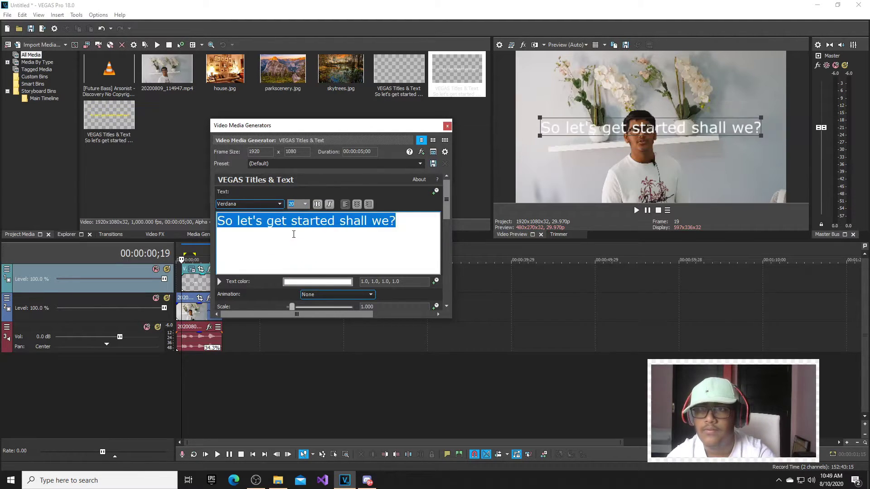
click(280, 204)
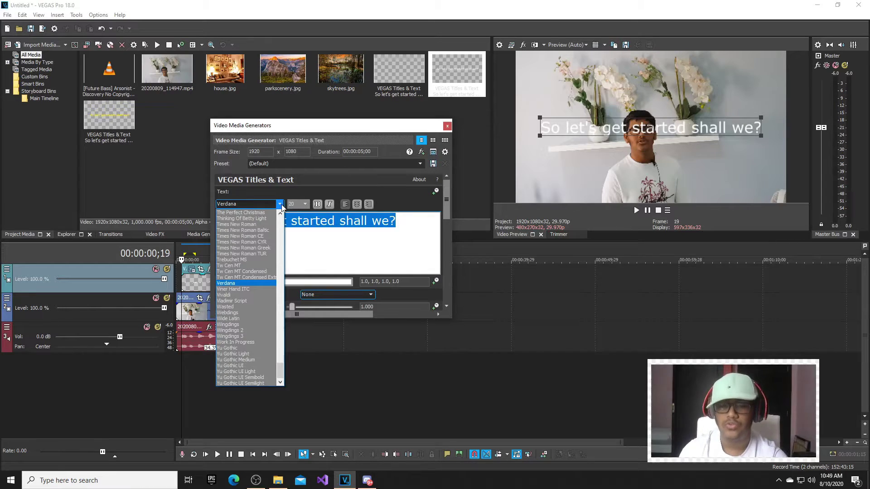
key(a)
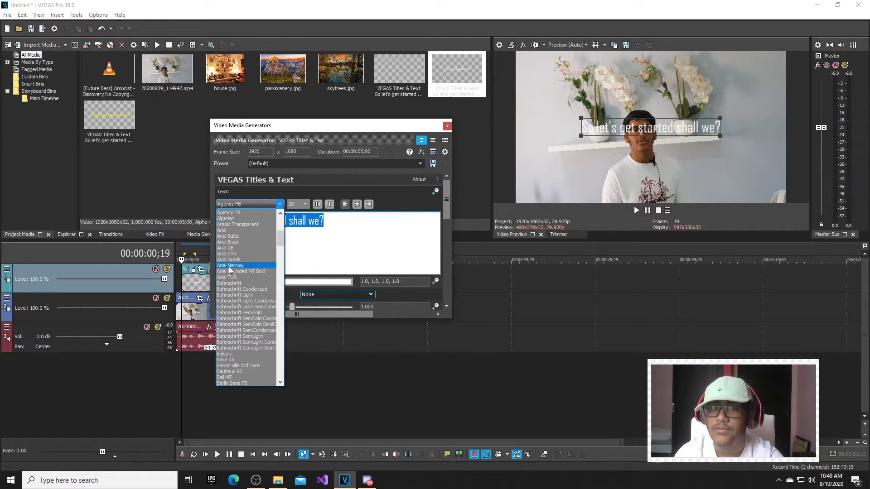
click(226, 230)
click(312, 234)
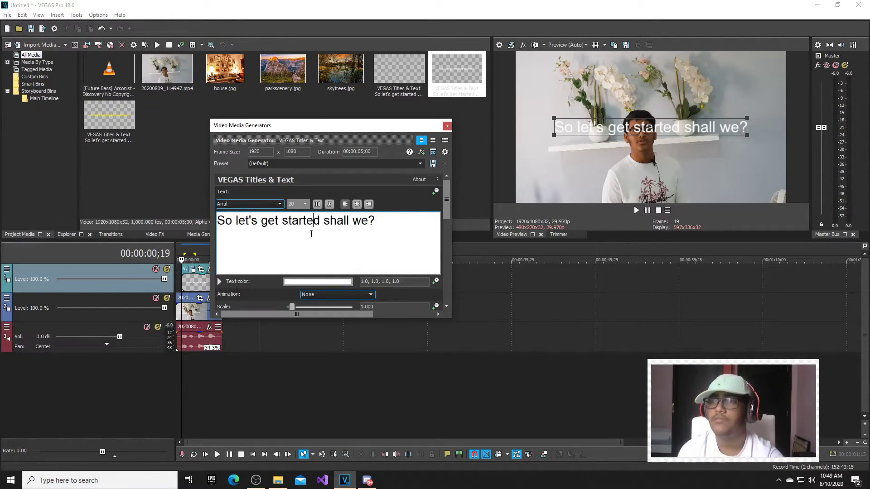
- Colour the whole caption yellow, about 1.0, 0.97, 0.04, and make it bold and italic
drag(386, 220, 216, 221)
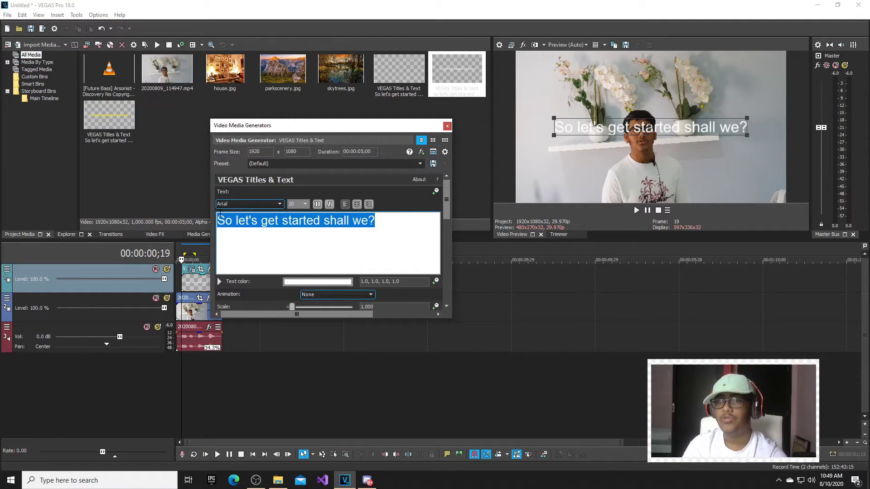
click(291, 282)
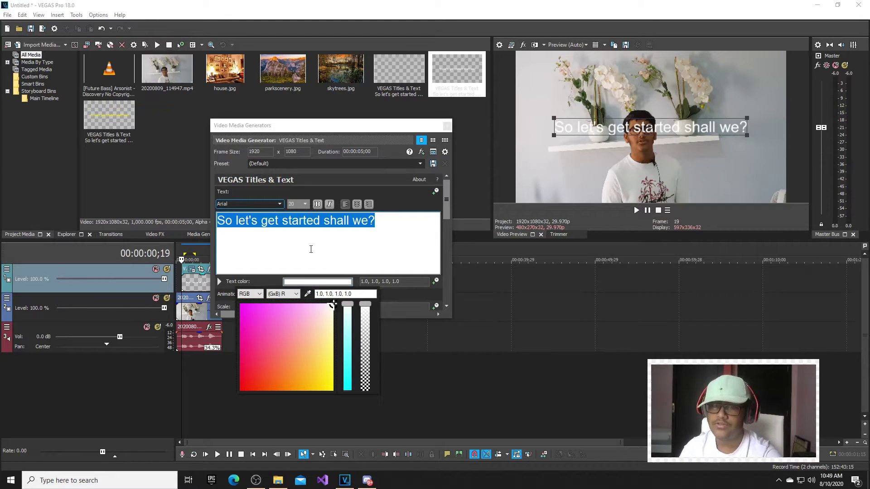
click(331, 387)
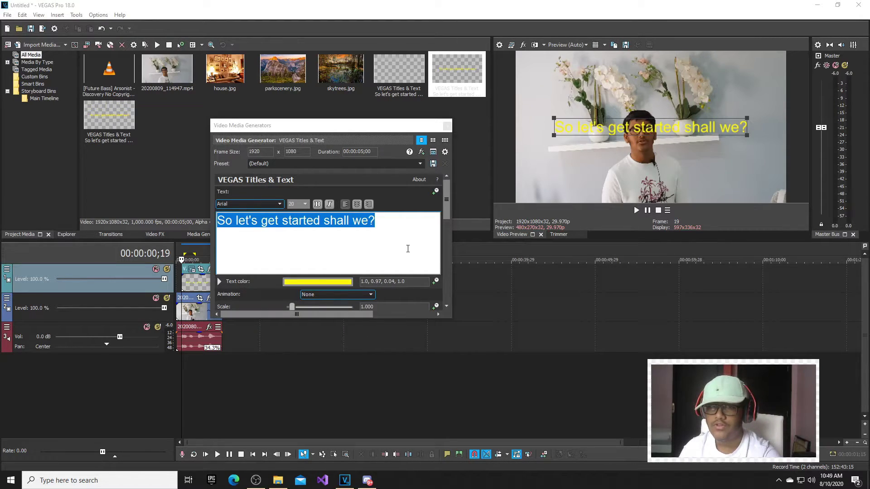
click(317, 204)
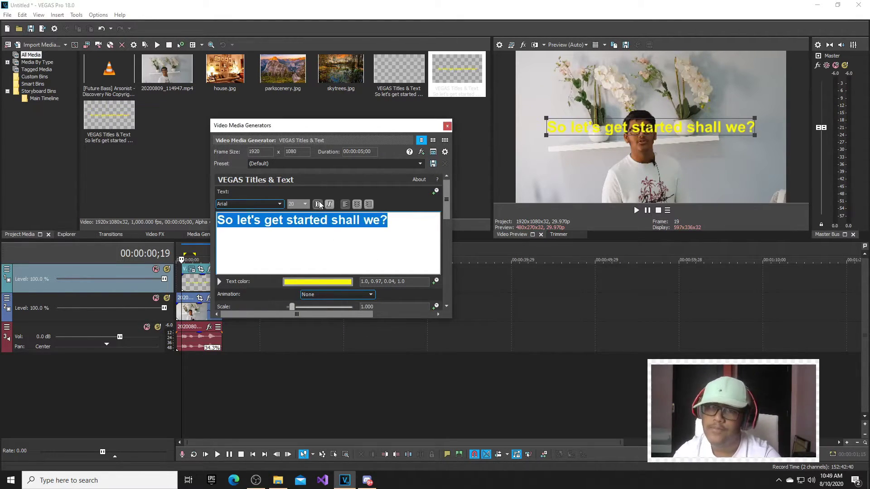
click(329, 204)
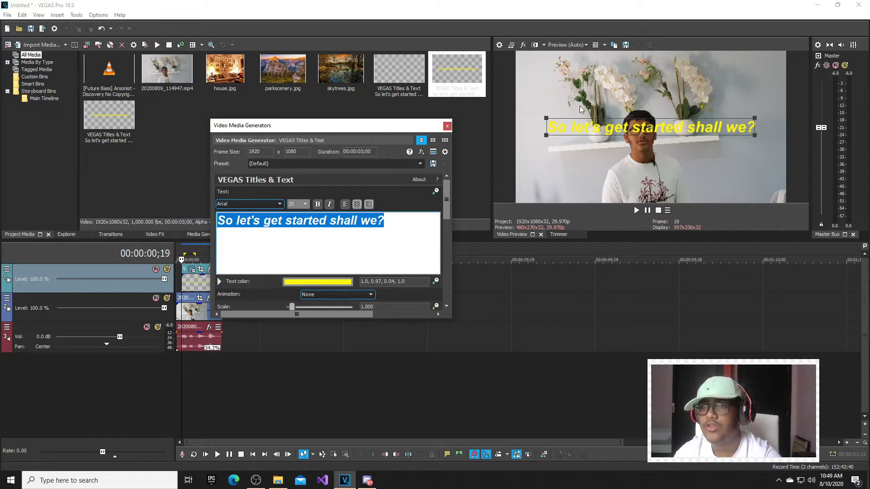
- Scale the caption to about 0.938, place it along the lower edge of the picture, and close its settings
drag(595, 128, 583, 158)
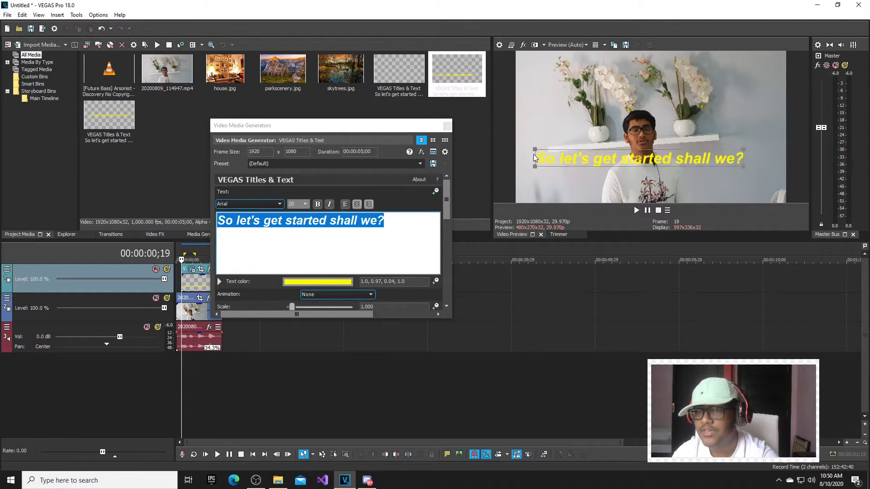
drag(535, 149, 586, 190)
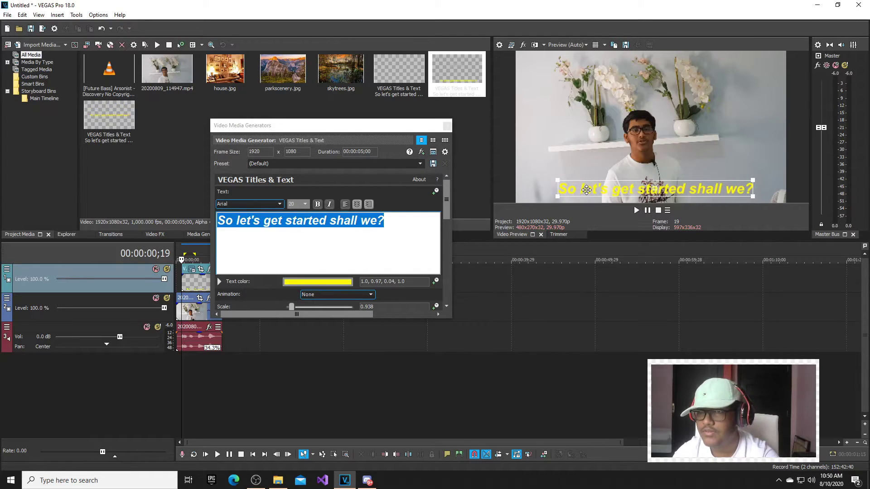
click(447, 125)
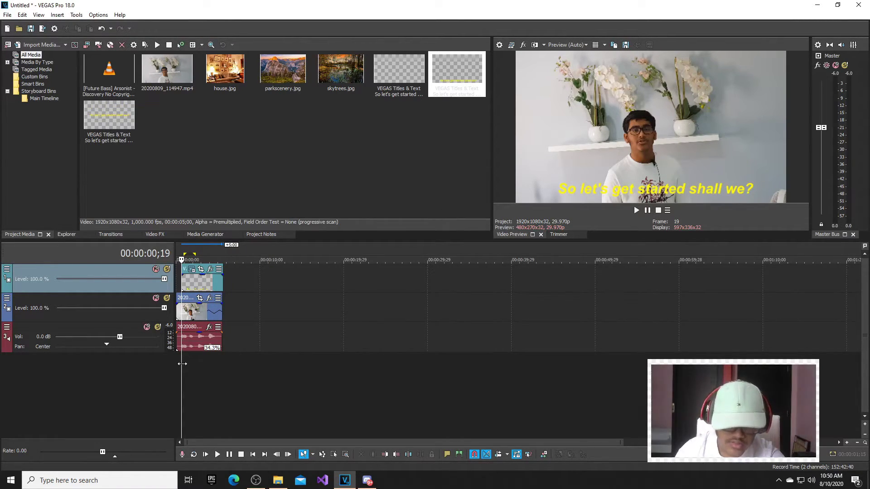
- Split the caption event at 00:00:04;16 and delete the part after the split
drag(182, 364, 175, 362)
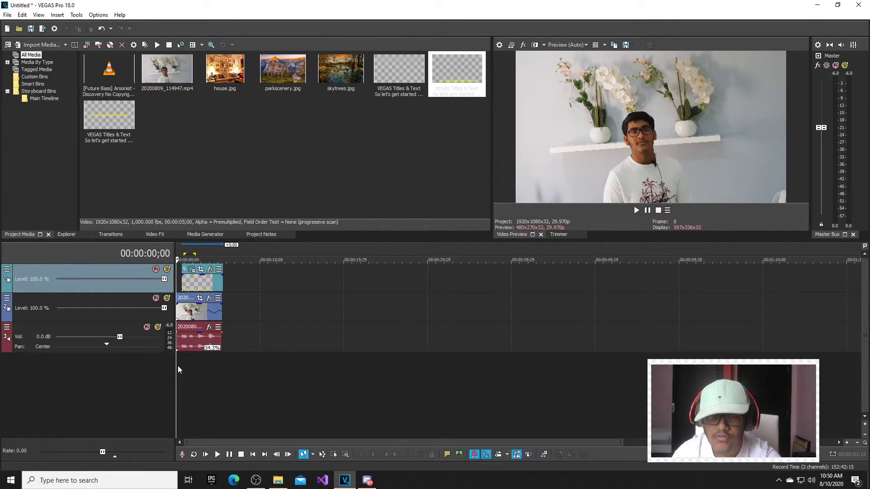
click(215, 281)
click(215, 281)
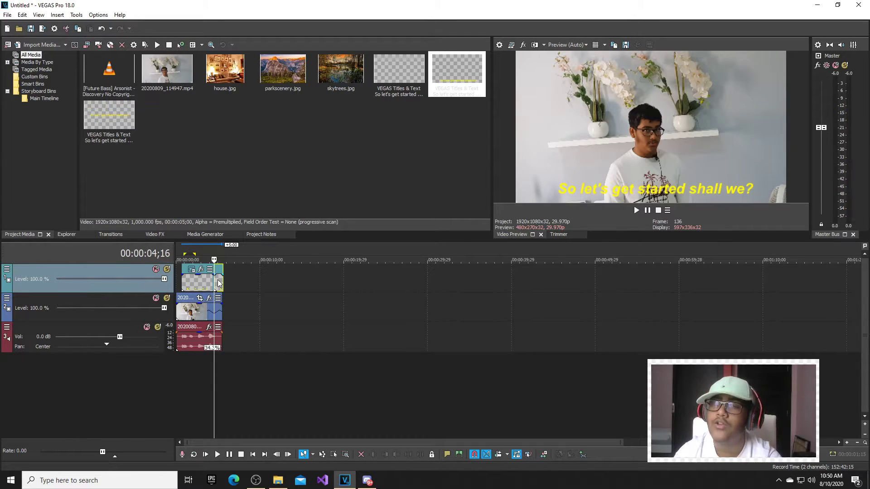
drag(218, 283, 218, 284)
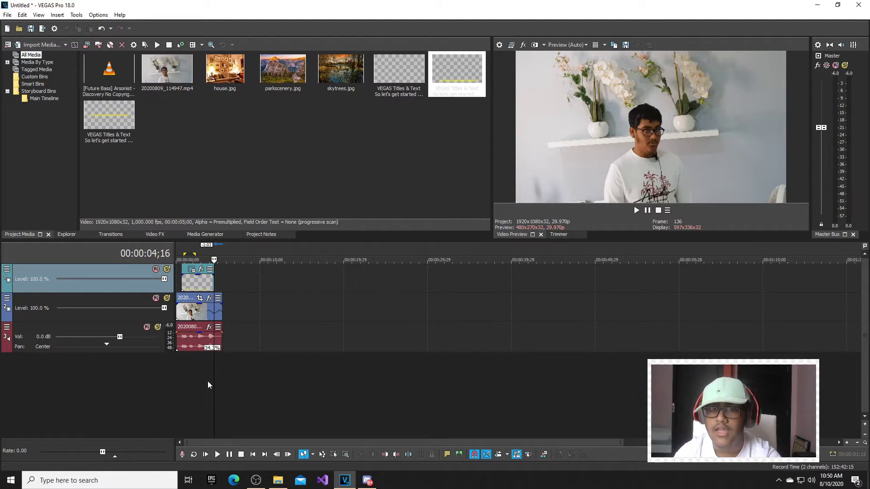
- Play the captioned clip from the start and place the cursor within the caption at about 00:00:01;02
drag(213, 377, 157, 355)
key(space)
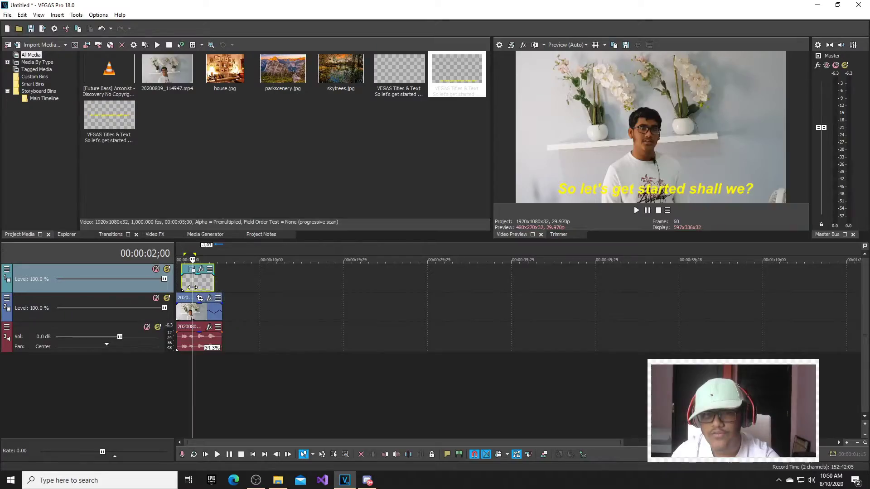
drag(194, 290, 188, 291)
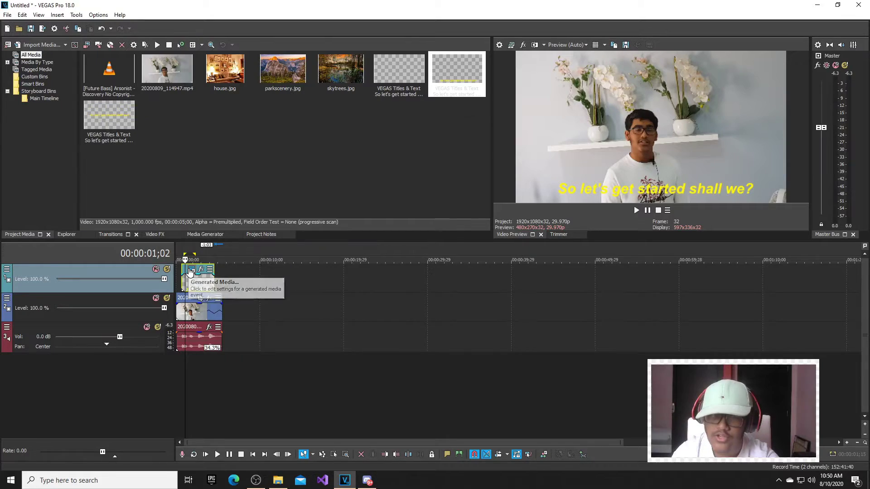
- Set the caption's animation to Action Flip and close its settings
click(471, 245)
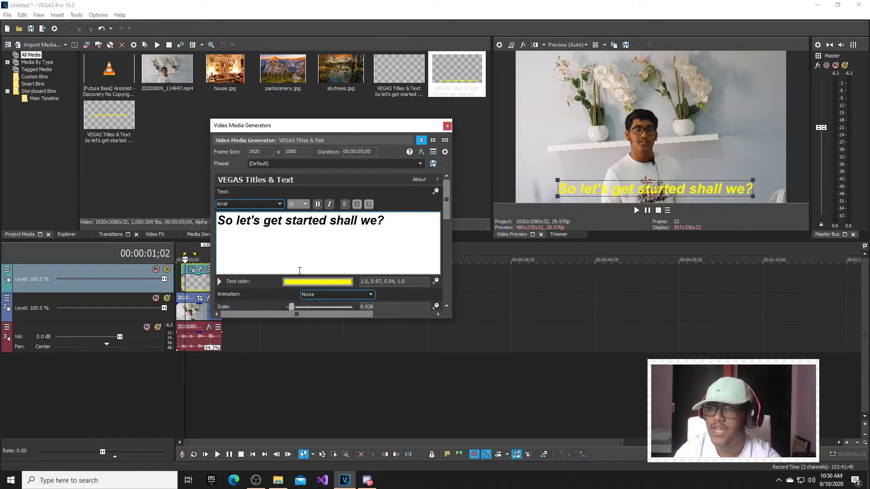
scroll(239, 294, down, 1)
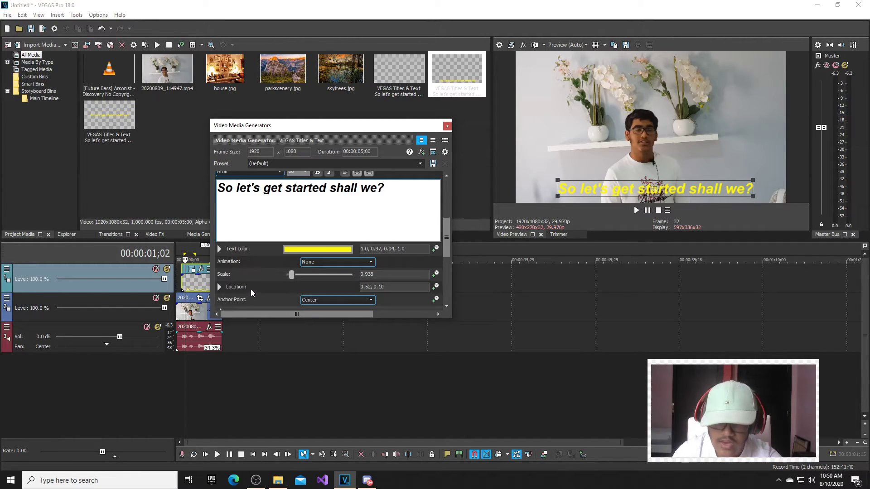
click(316, 262)
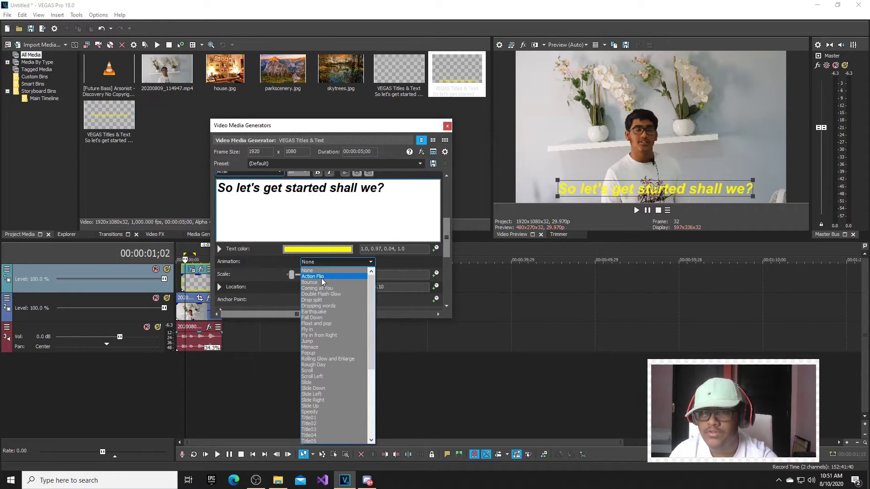
click(322, 277)
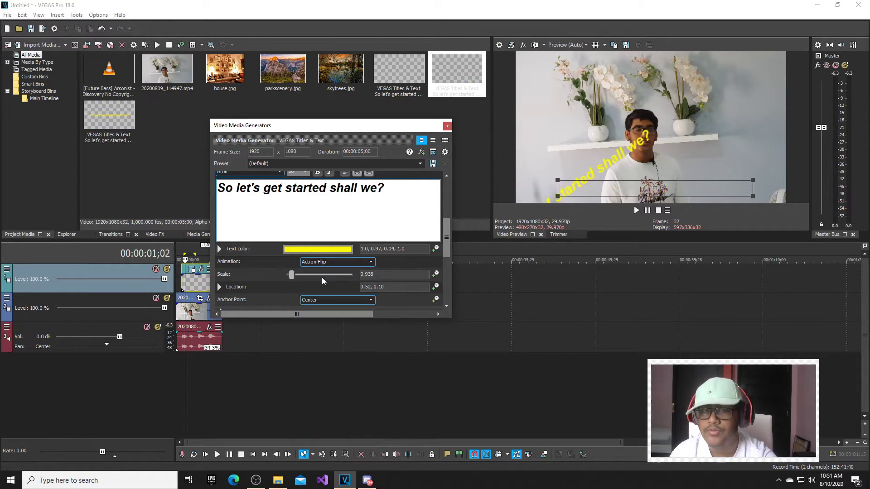
click(447, 126)
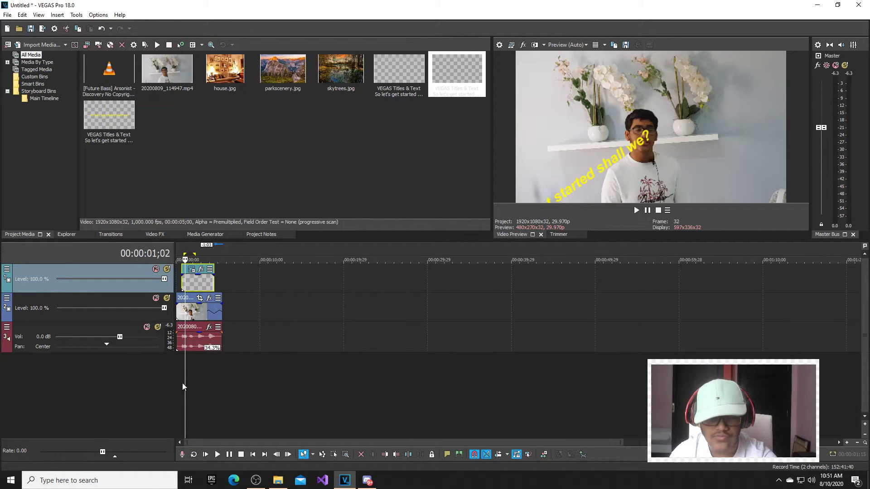
- Play the clip with its animated caption from the start, switching back to VEGAS Pro for the playback
key(space)
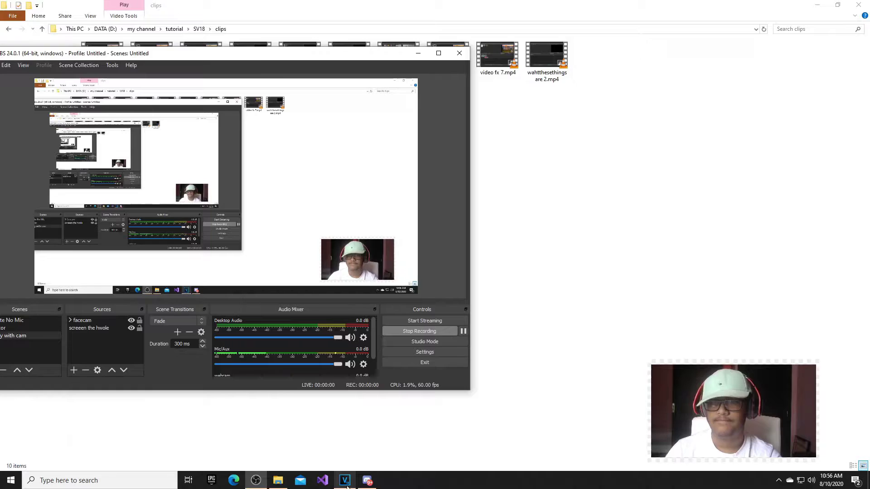
click(346, 486)
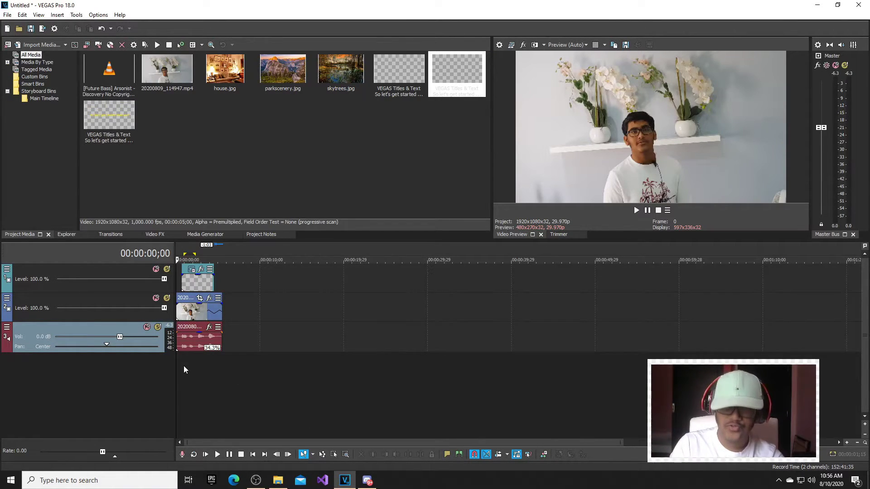
key(space)
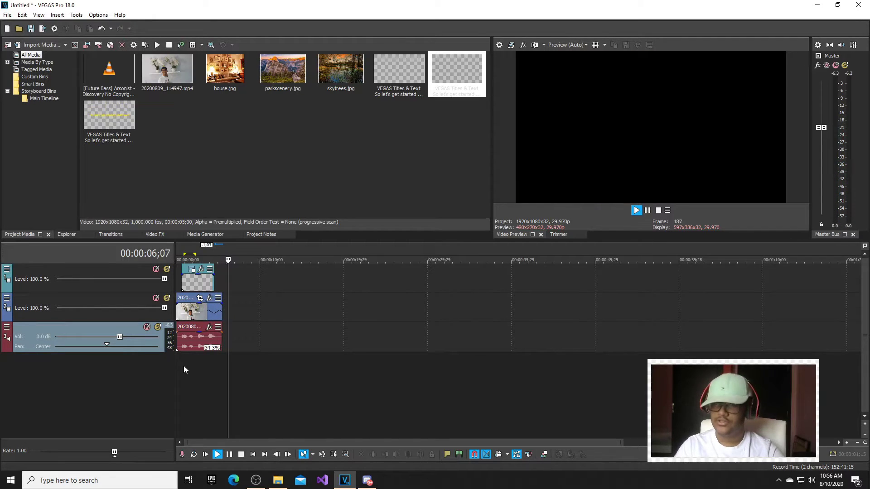
key(Return)
- Record a voice take onto Track #3 from 00:00:05;16 to about 00:00:12;15, keeping the Documents recording folder and the recorded file
drag(234, 388, 221, 389)
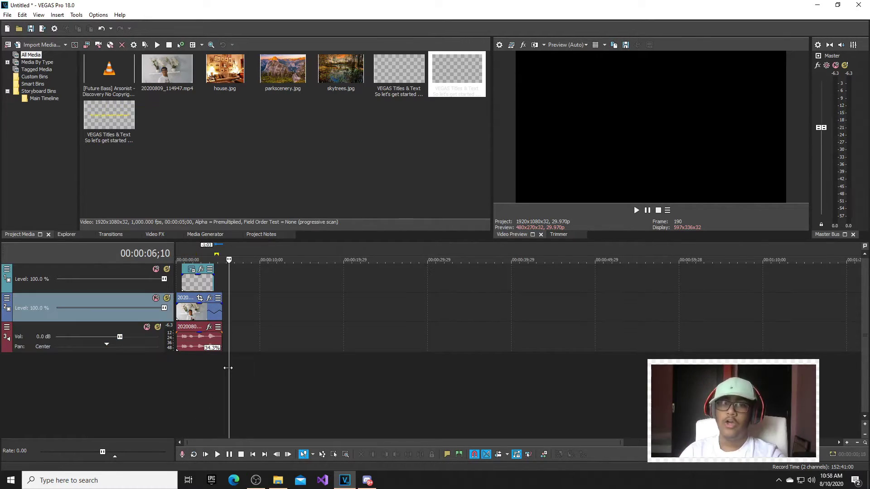
drag(228, 368, 222, 368)
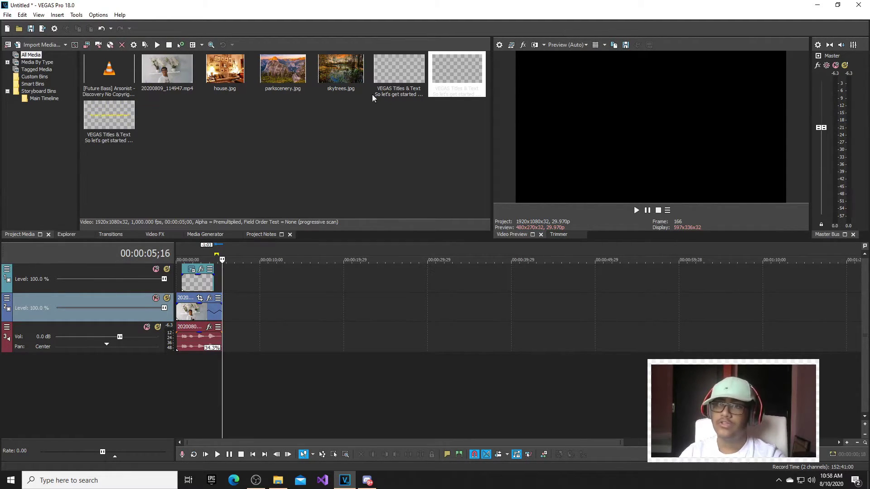
click(182, 455)
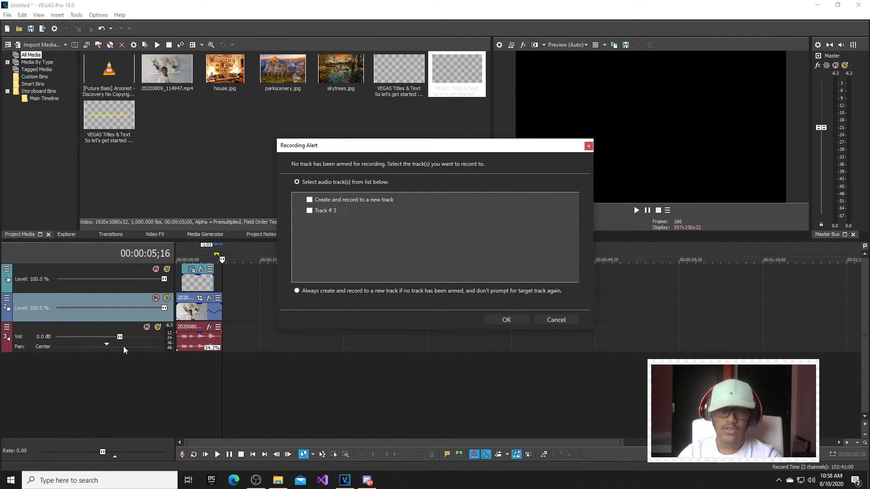
click(317, 212)
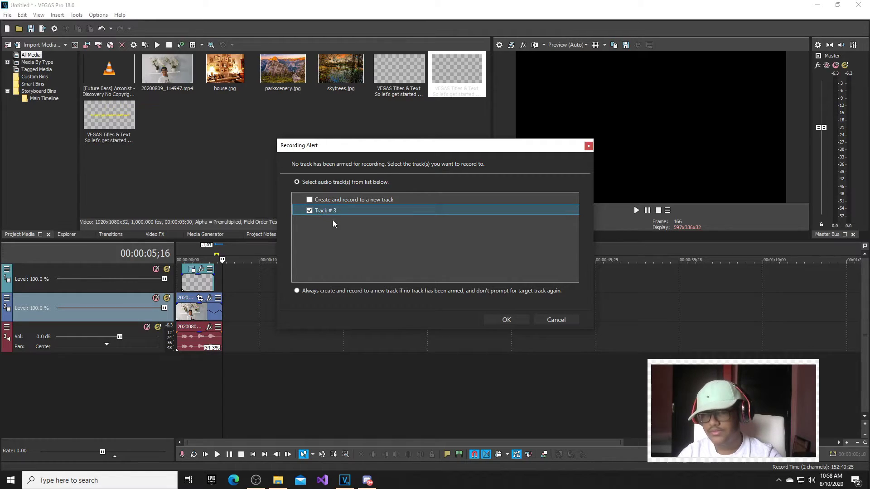
click(498, 317)
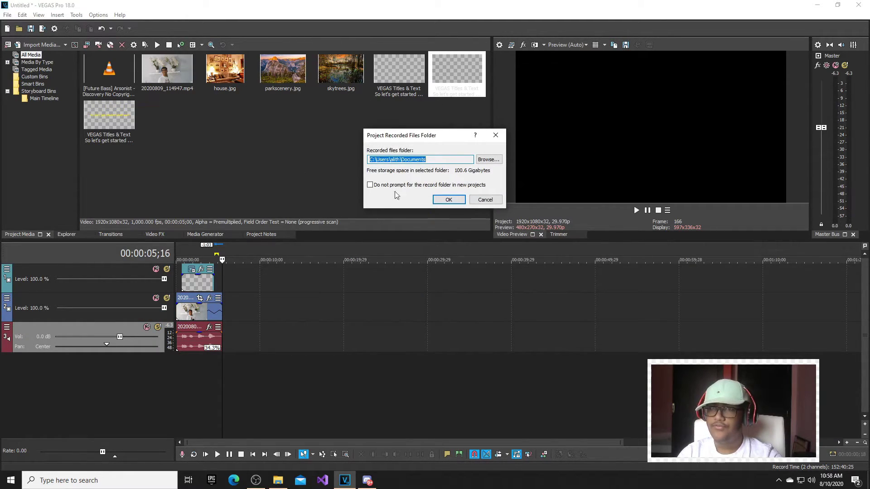
click(448, 202)
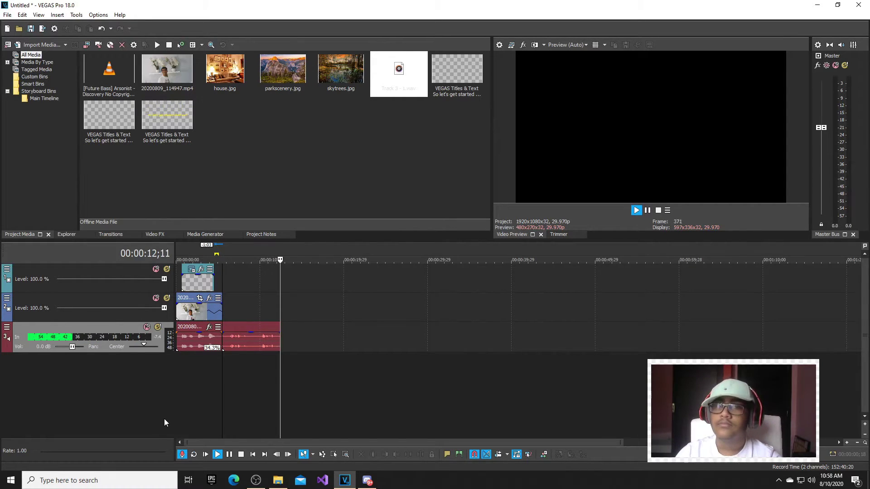
key(space)
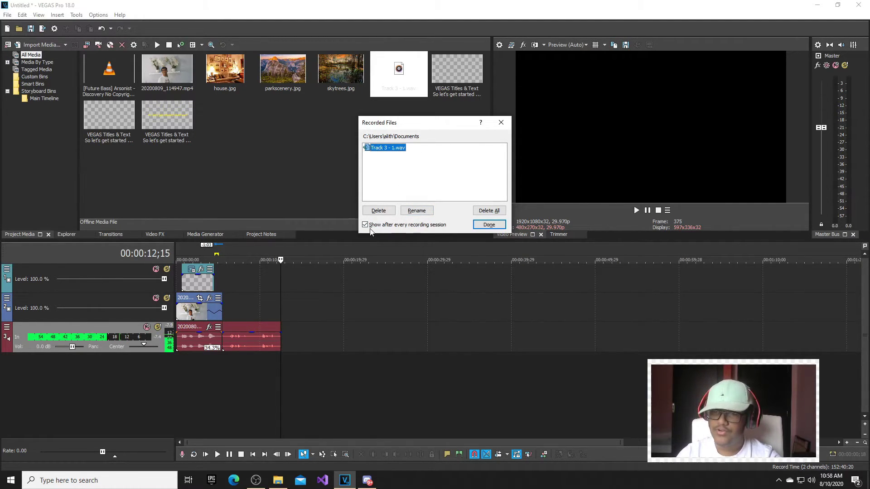
click(478, 228)
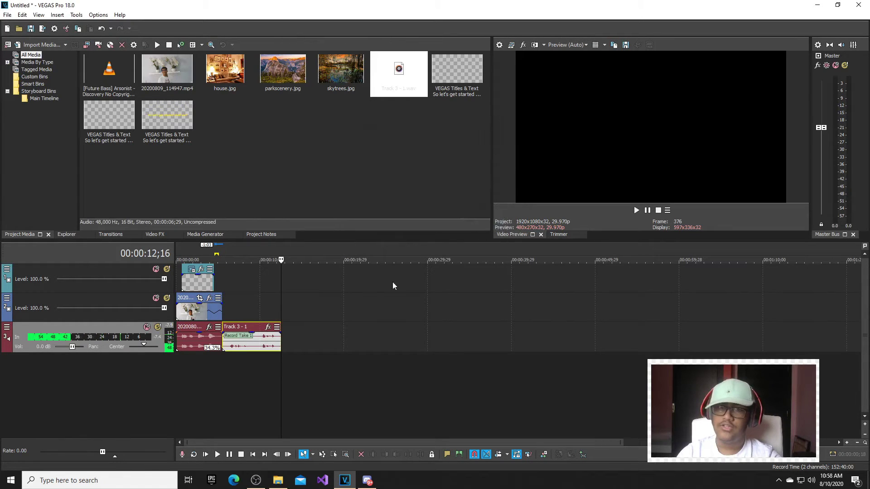
- Split the voice recording at 00:00:10;08 and 00:00:11;20 and delete the part after the second split
mouse_move(276, 378)
mouse_down()
mouse_move(254, 376)
mouse_move(262, 376)
mouse_up()
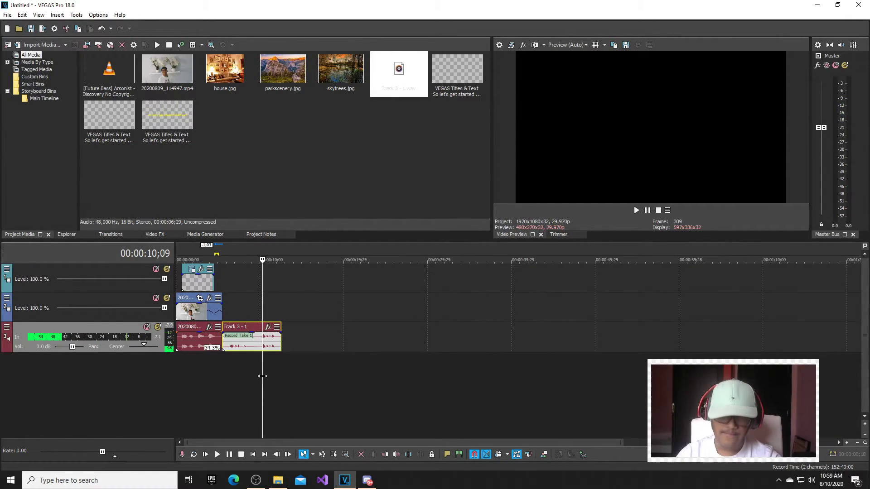
key(space)
key(Return)
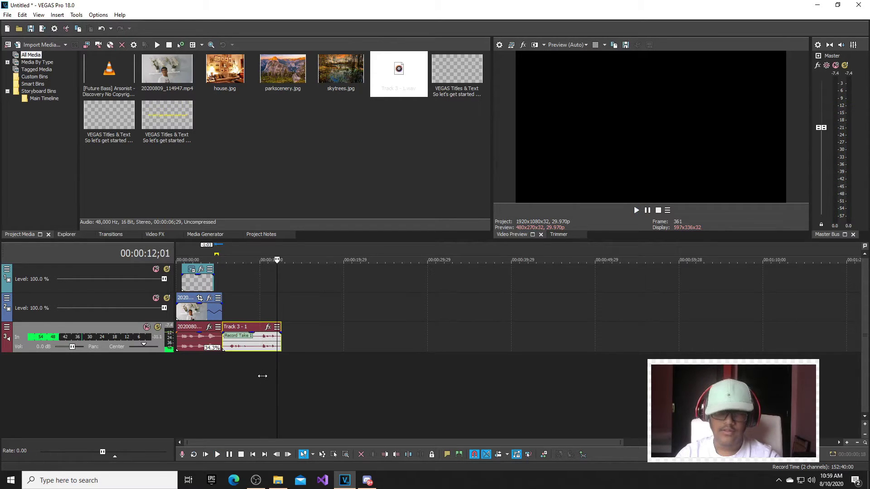
drag(276, 374, 262, 351)
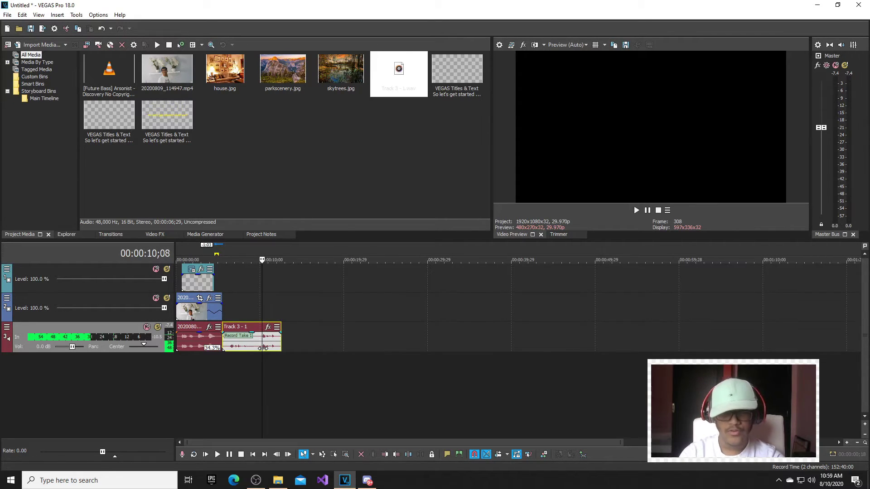
key(s)
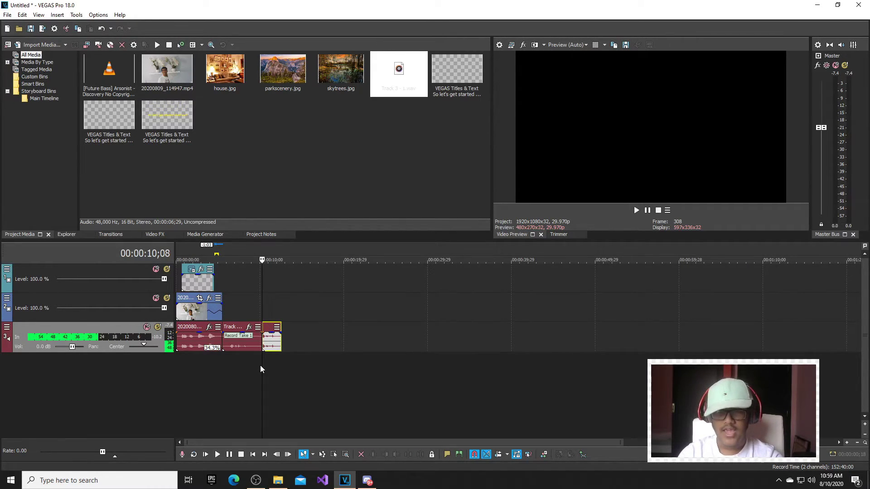
drag(261, 369, 273, 372)
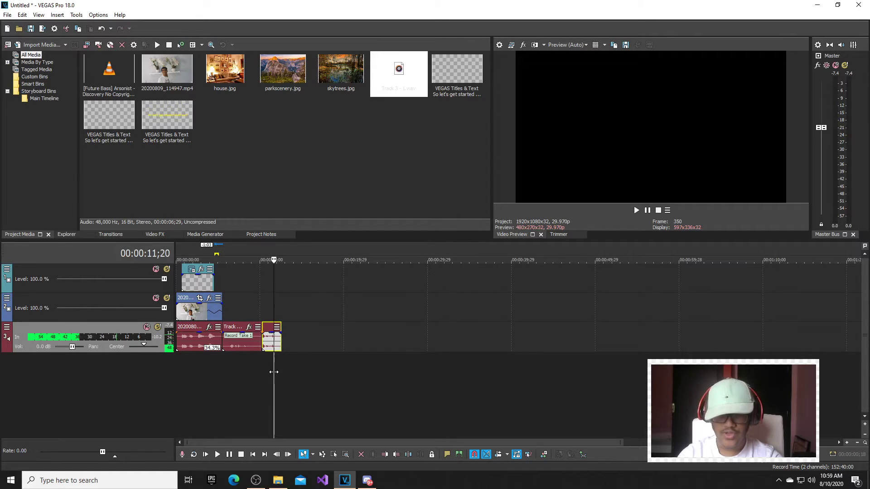
key(s)
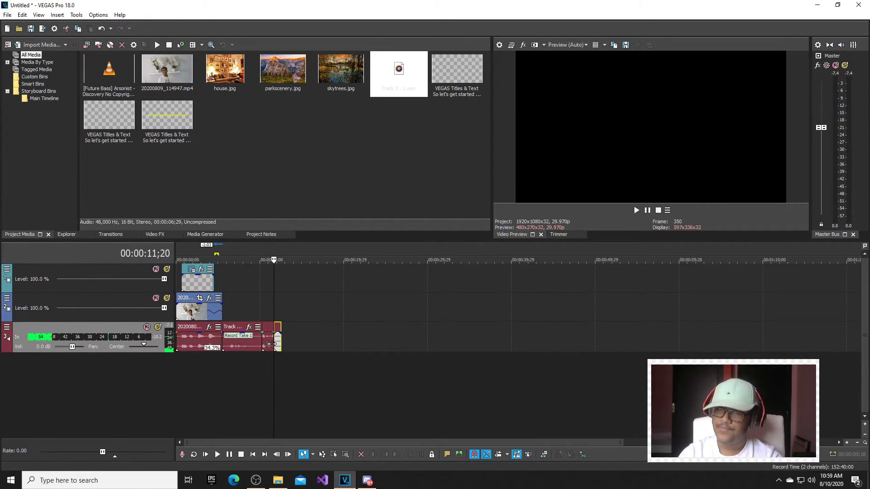
key(Delete)
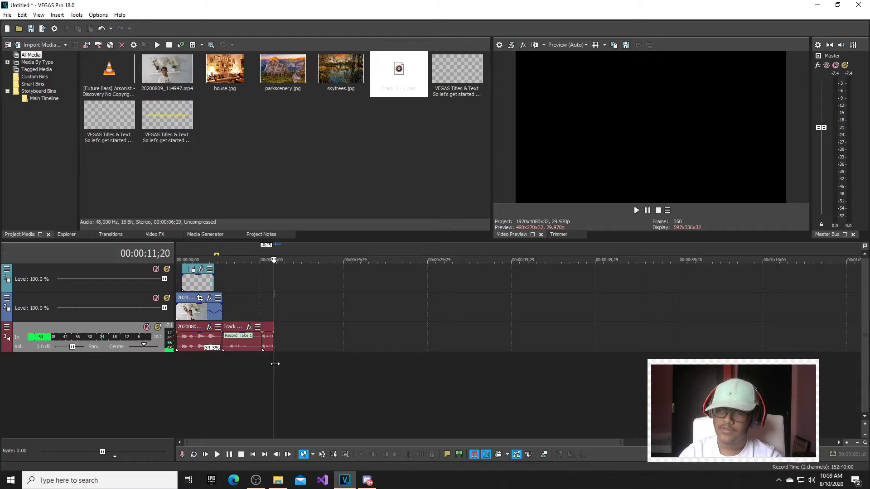
- Delete the leading part of the voice recording and move the remaining piece against the end of the clip's audio
drag(273, 365, 227, 341)
click(234, 347)
key(Delete)
key(End)
click(202, 385)
- Play the clip and the attached voice recording from the start, stopping at about 00:00:07;15
key(Home)
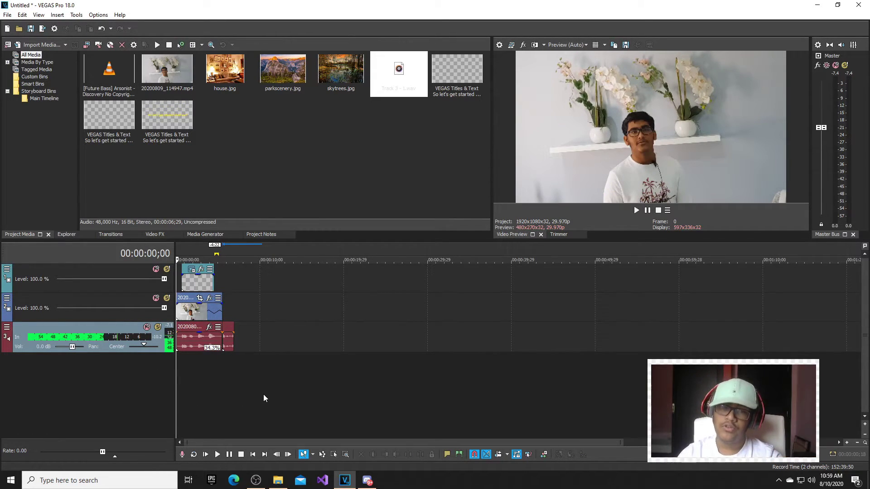
key(space)
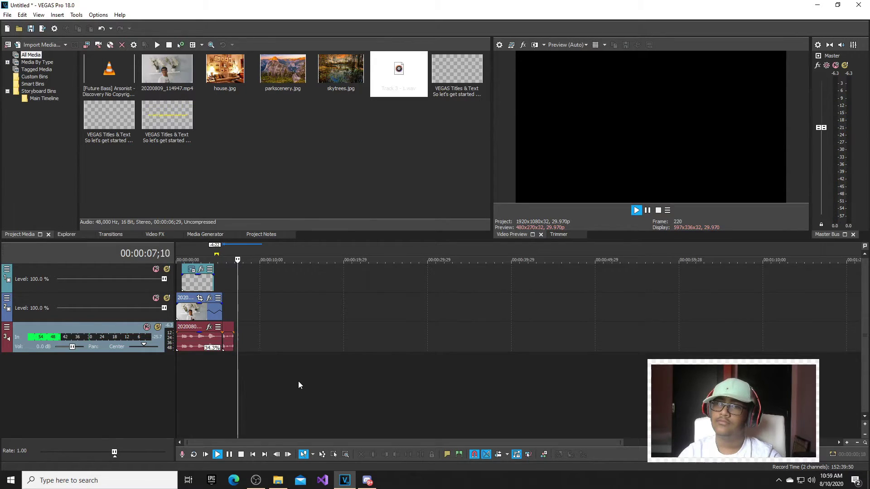
key(Return)
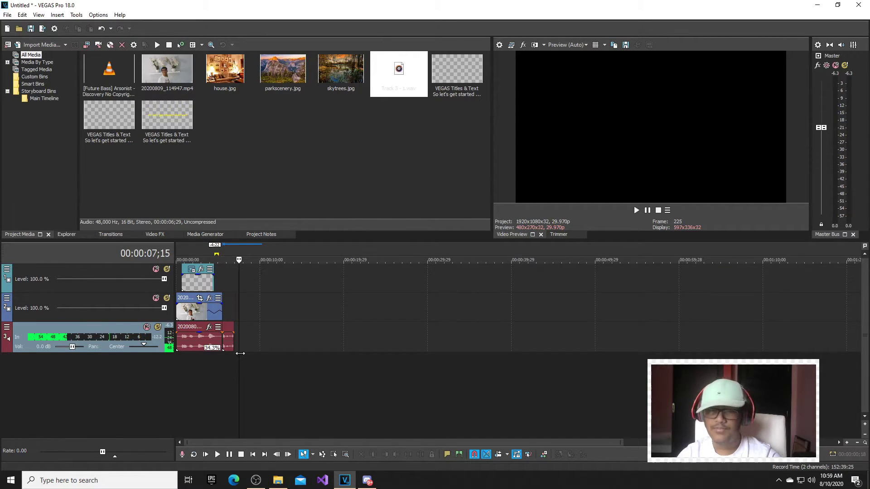
- Record a second voice take on track 3 from 00:00:07;15 to about 00:00:11;16
click(182, 454)
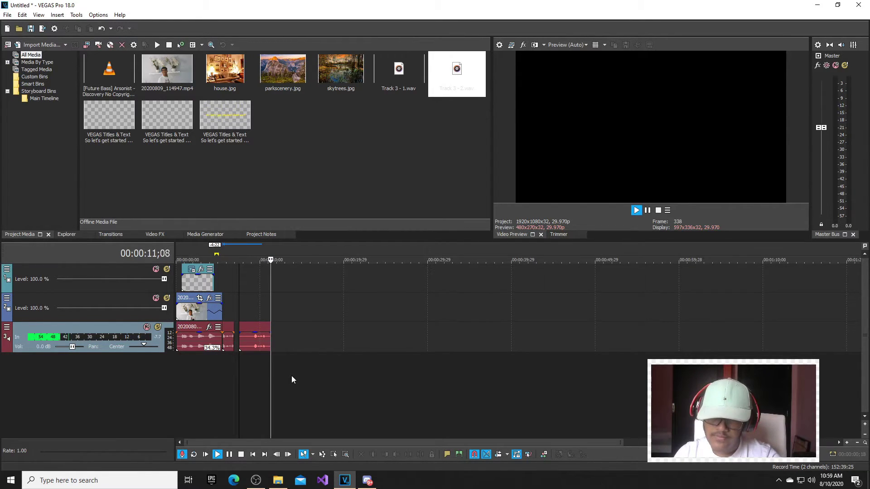
key(space)
key(Return)
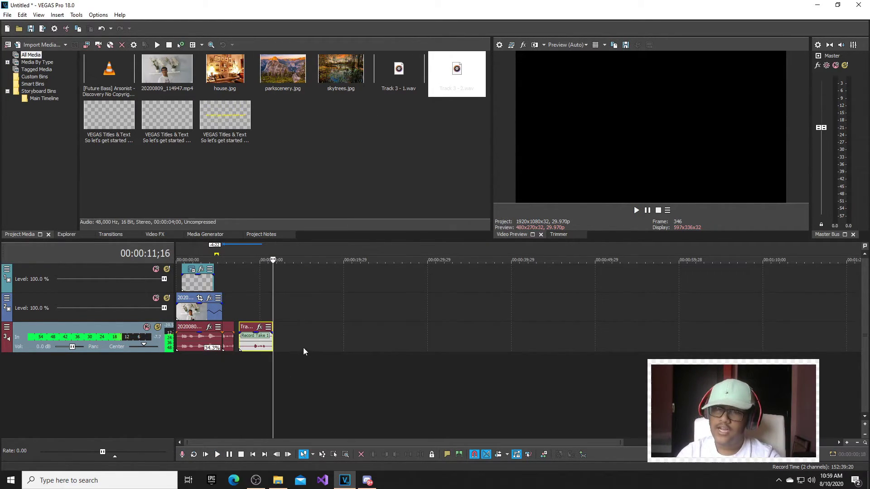
- Trim both ends off the second take, delete the first take's piece, and move the trimmed take against the clip's audio
drag(273, 368, 267, 340)
key(s)
key(s)
key(Delete)
click(243, 342)
key(Delete)
click(228, 343)
key(Delete)
drag(260, 344, 229, 341)
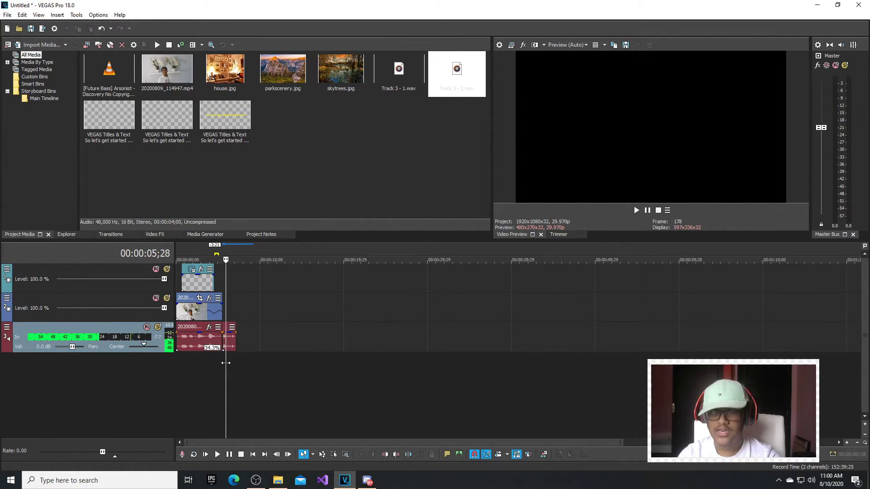
- Play the clip with the new voice take from the start, stopping at about 00:00:08;09
key(Home)
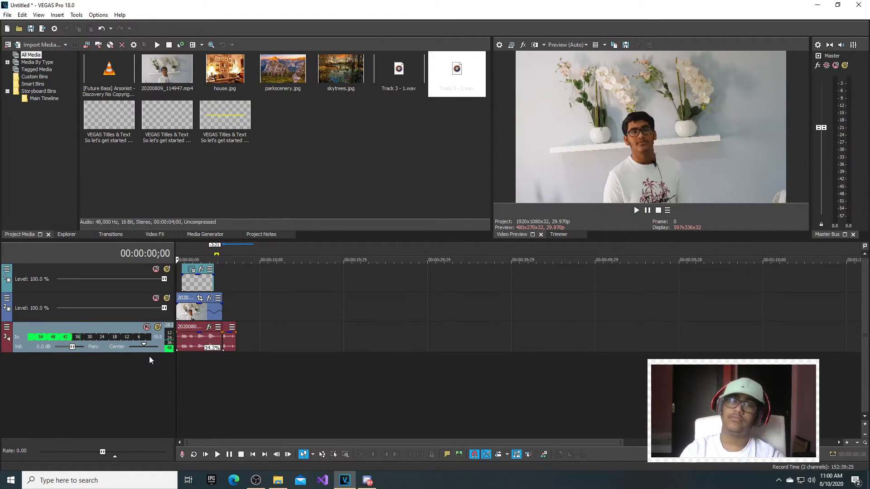
key(space)
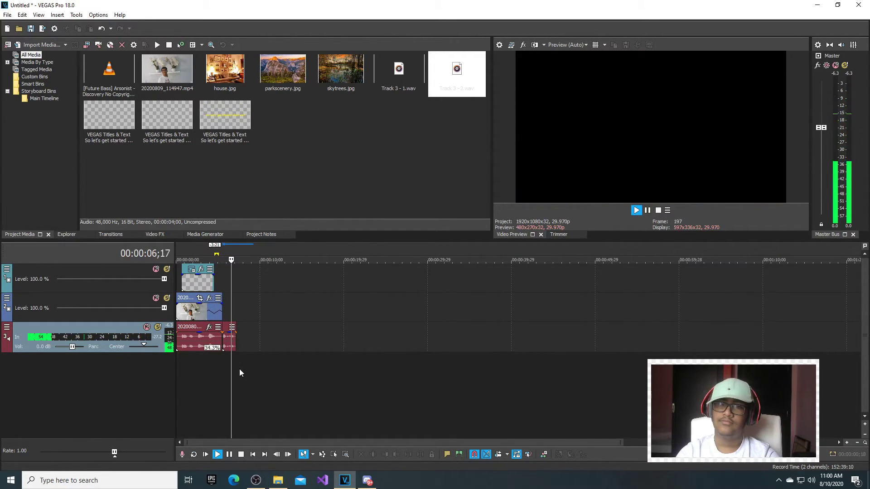
key(space)
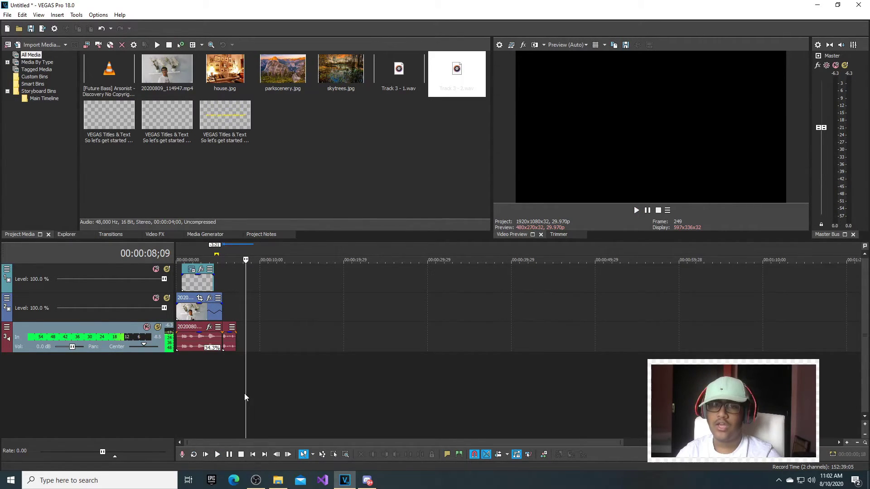
- Return the playhead to 00:00:00;00 and save the project as test in the Documents folder
drag(245, 393, 126, 321)
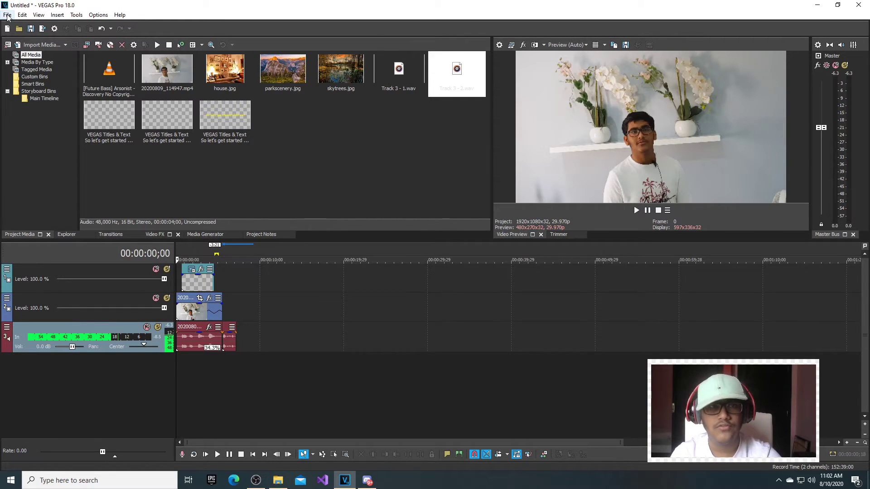
key(ctrl+s)
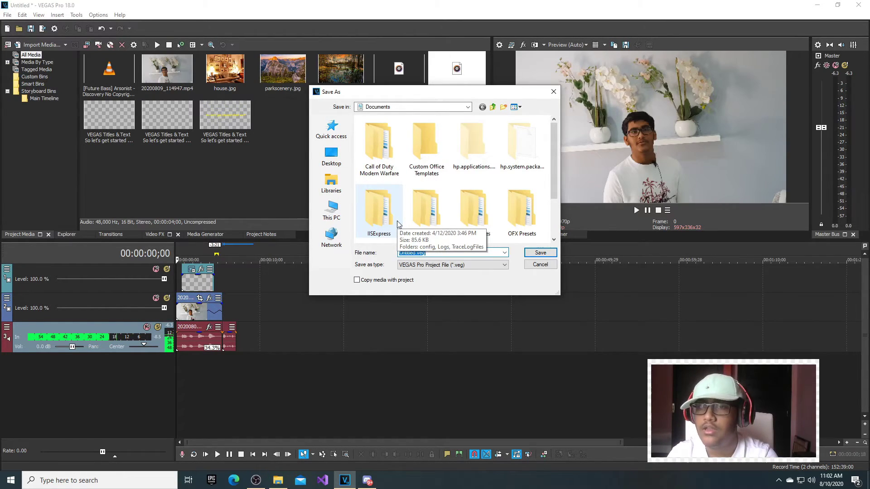
text(test)
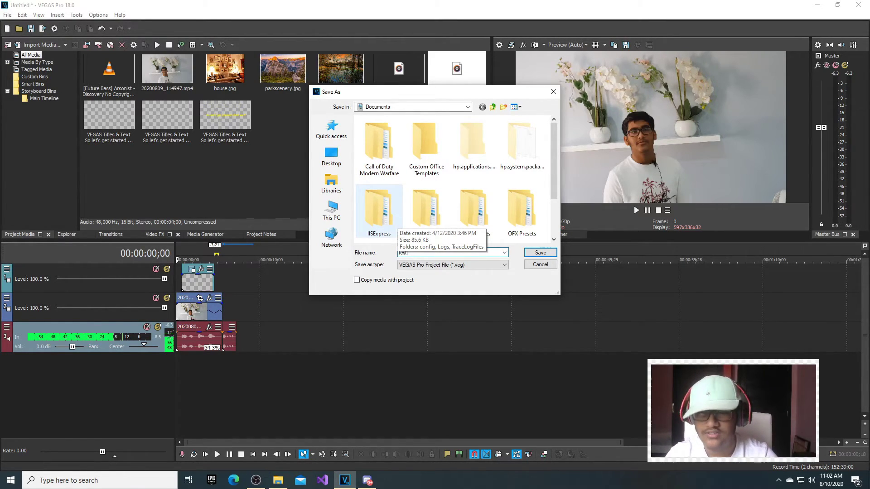
click(527, 254)
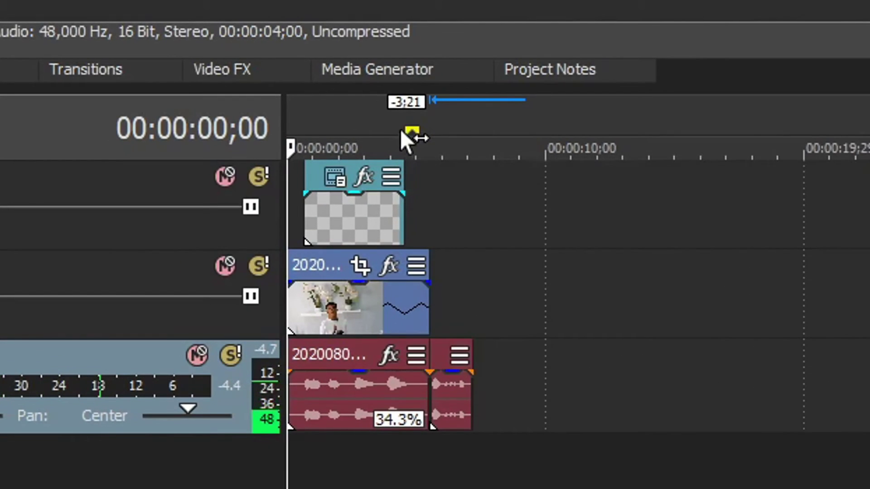
- Set the timeline's loop region from the project start to the end of the trimmed voice take
drag(360, 158, 330, 158)
drag(369, 130, 237, 150)
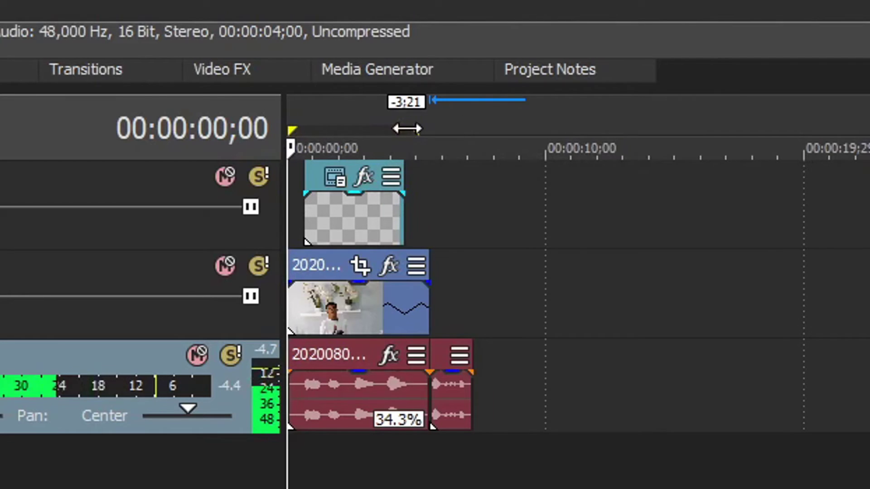
drag(414, 130, 462, 128)
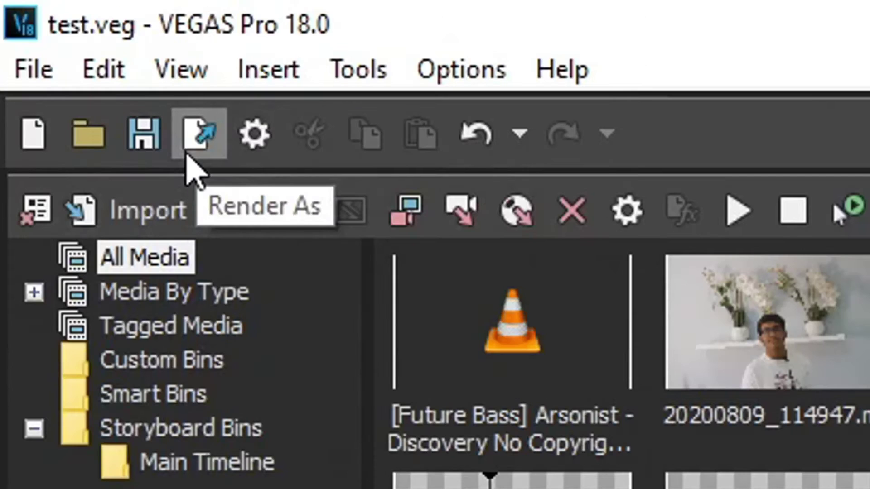
- Open the Render As settings and disable the Show favorites only filter to list all formats
click(41, 29)
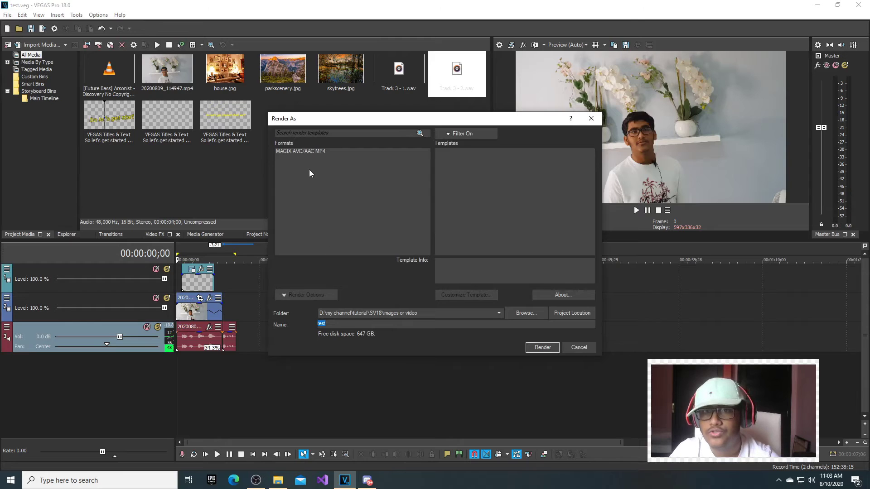
click(460, 134)
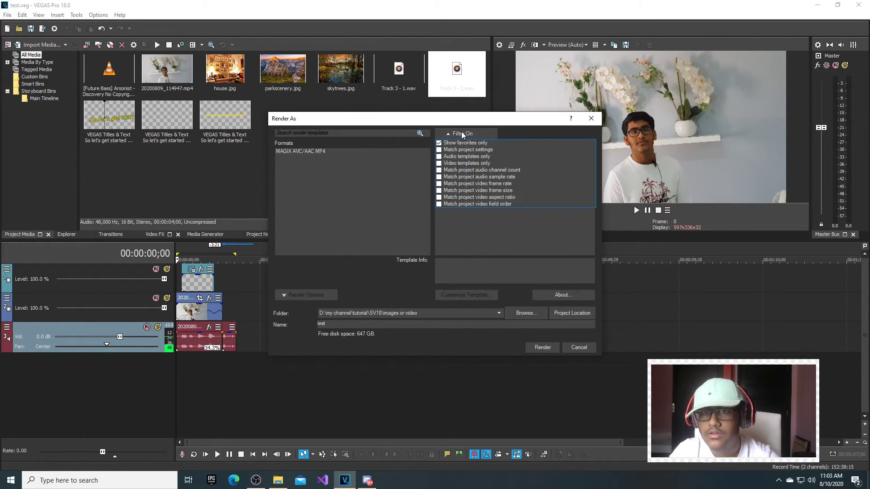
click(451, 144)
click(352, 268)
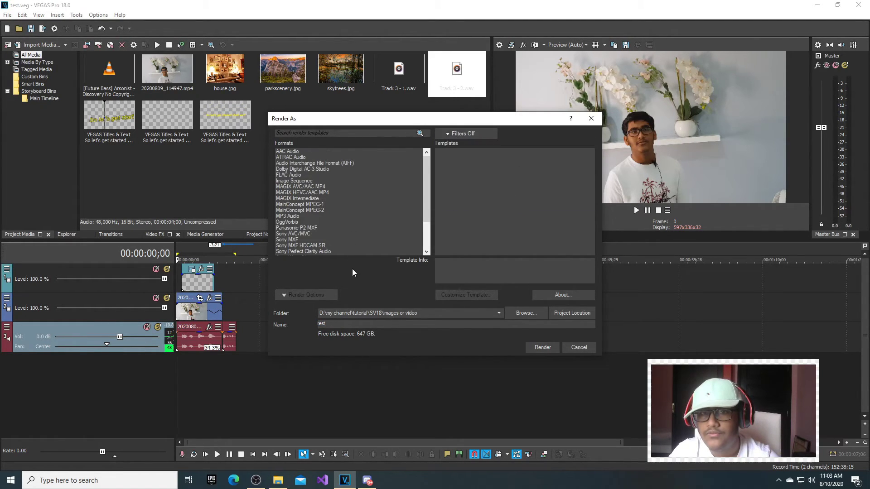
scroll(387, 228, down, 1)
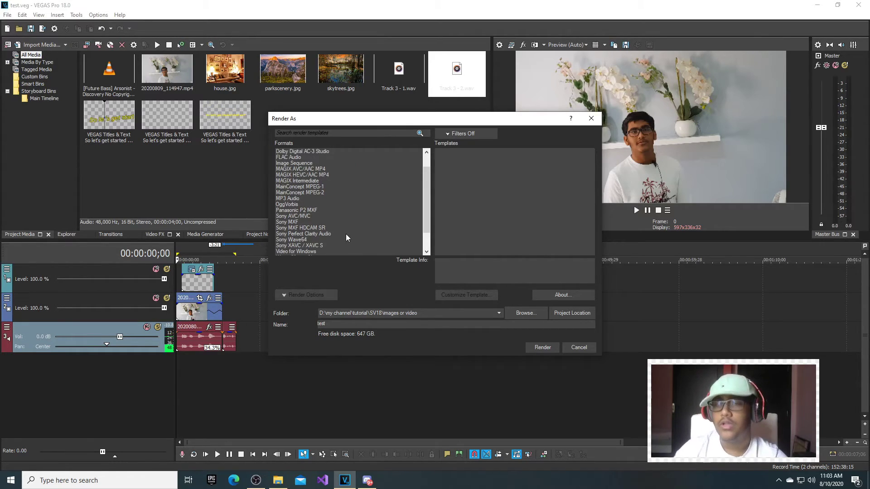
- Name the rendered file tutorialvideofunny, keeping the existing output folder
click(334, 325)
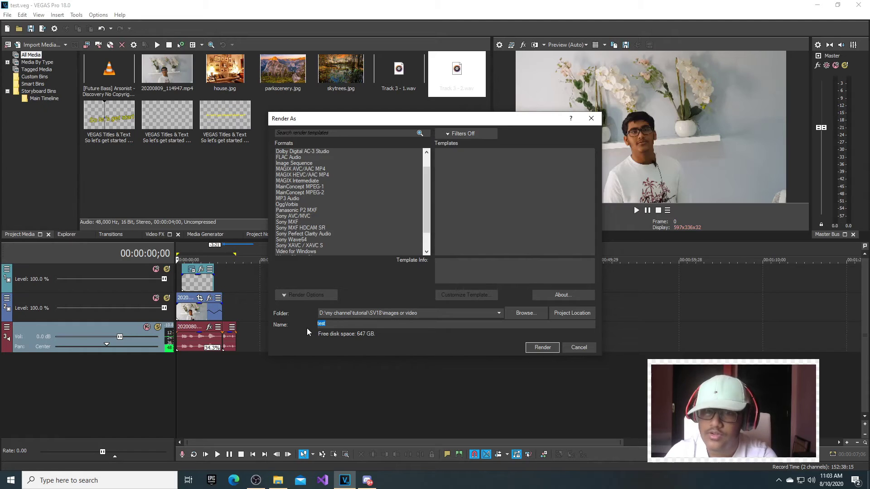
text(tutorialvideofunny)
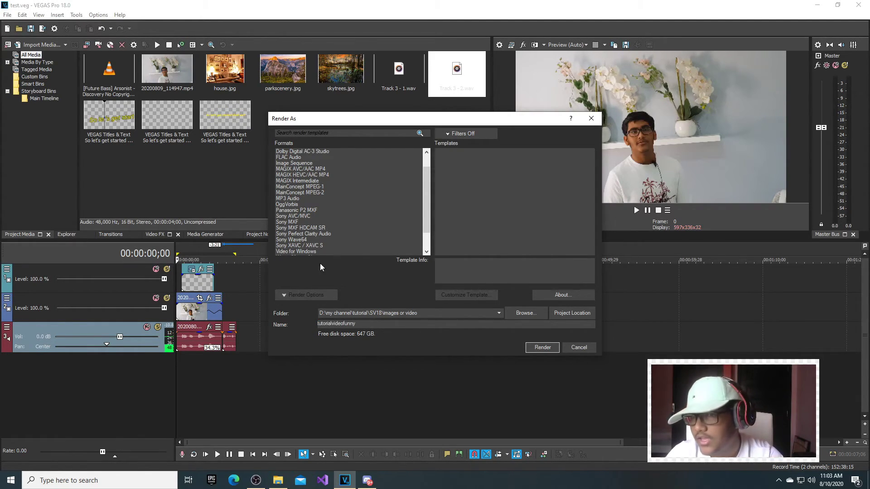
click(386, 314)
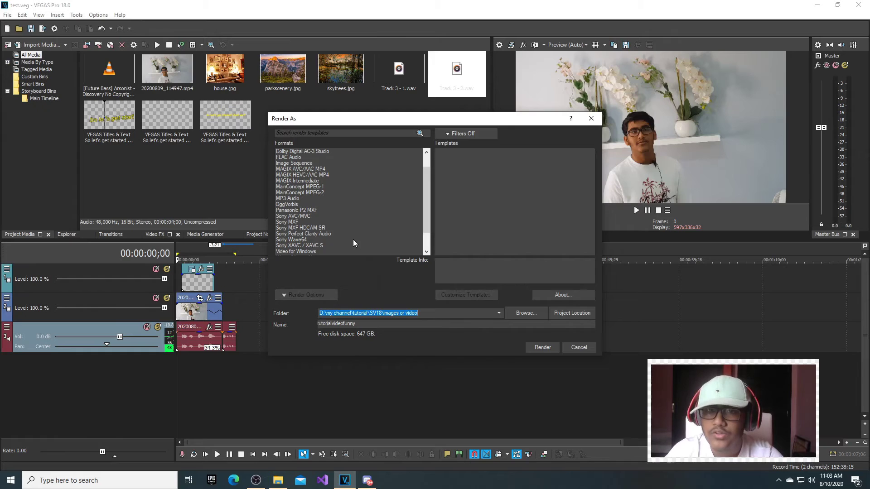
- Choose the Sony AVC/MVC render format with the Internet 1920x1080-30p template
scroll(294, 232, down, 2)
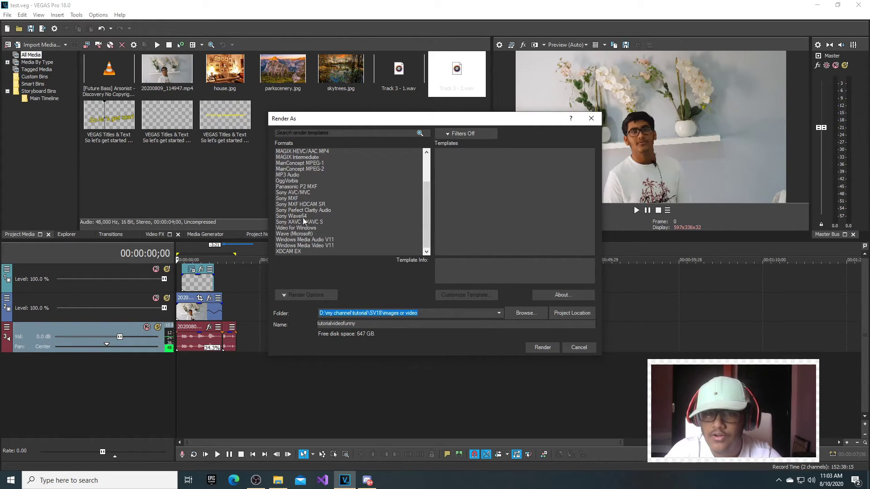
scroll(304, 221, up, 2)
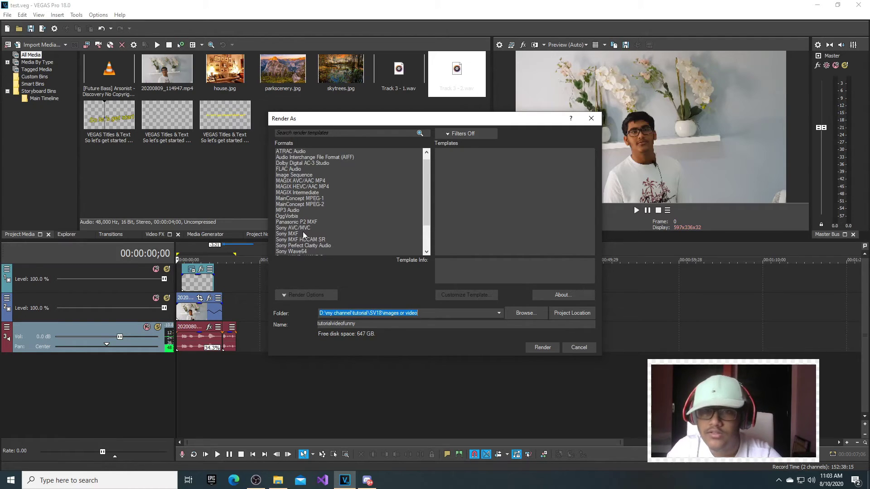
click(288, 222)
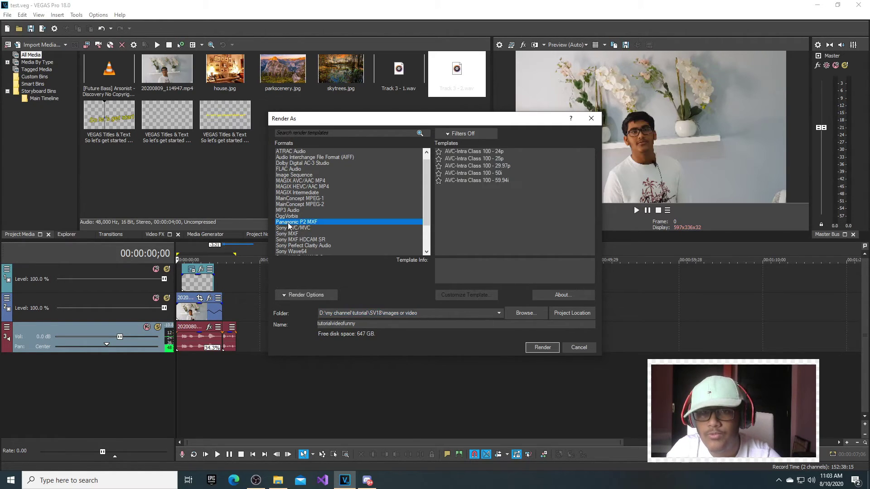
click(292, 228)
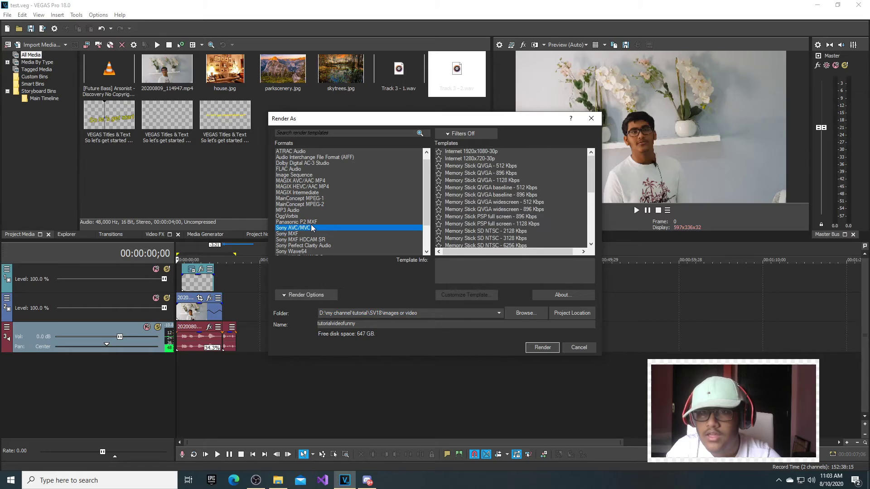
click(452, 154)
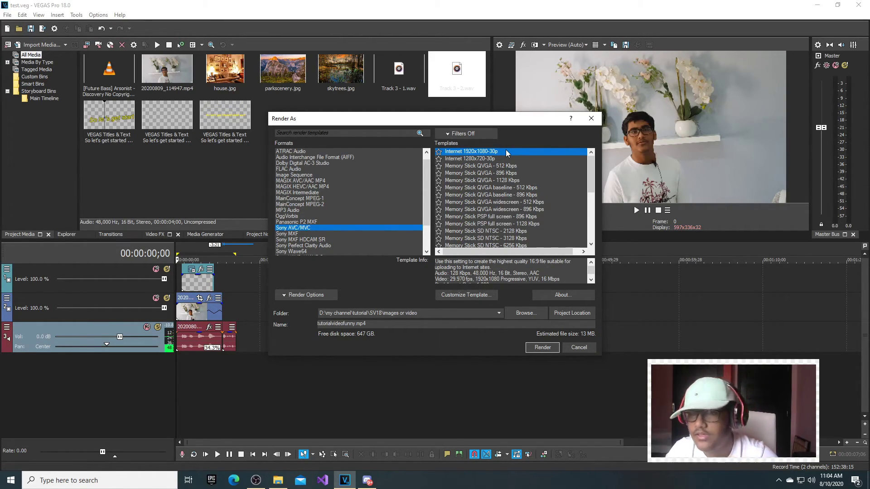
- Customize the render template, naming it "my usual template" and setting its video frame rate to 59.940 (Double NTSC)
click(485, 295)
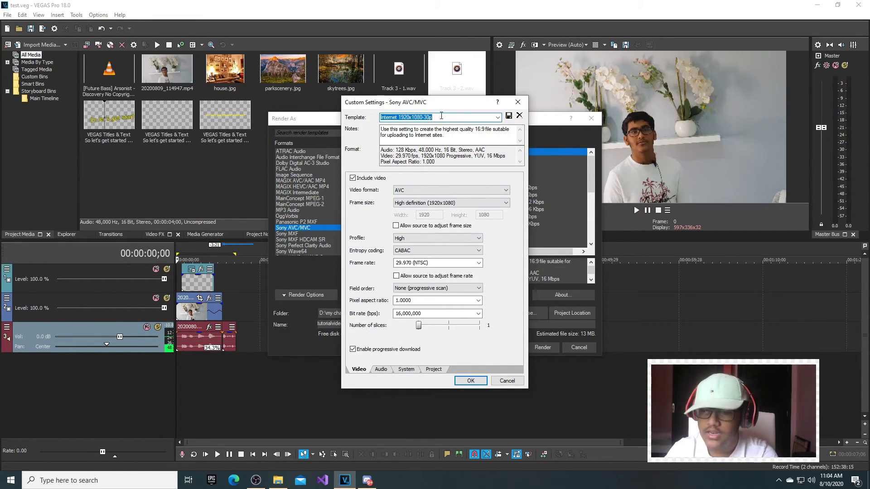
text(my usual template)
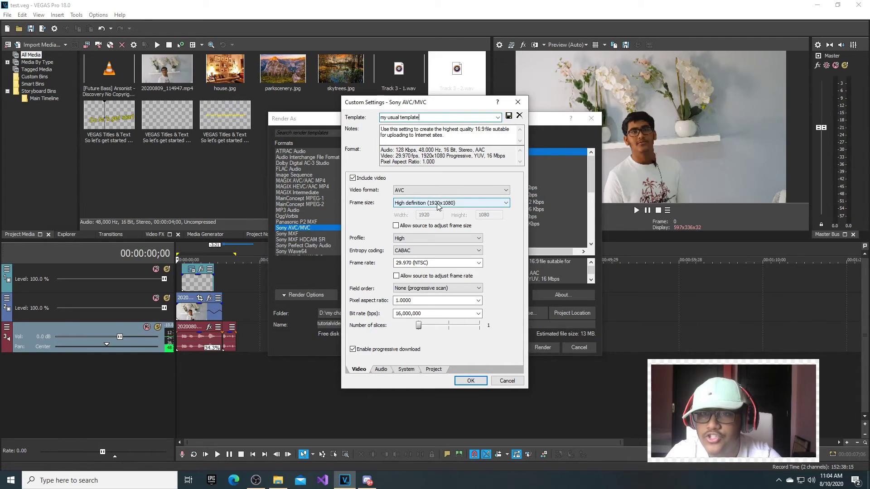
click(417, 251)
click(417, 258)
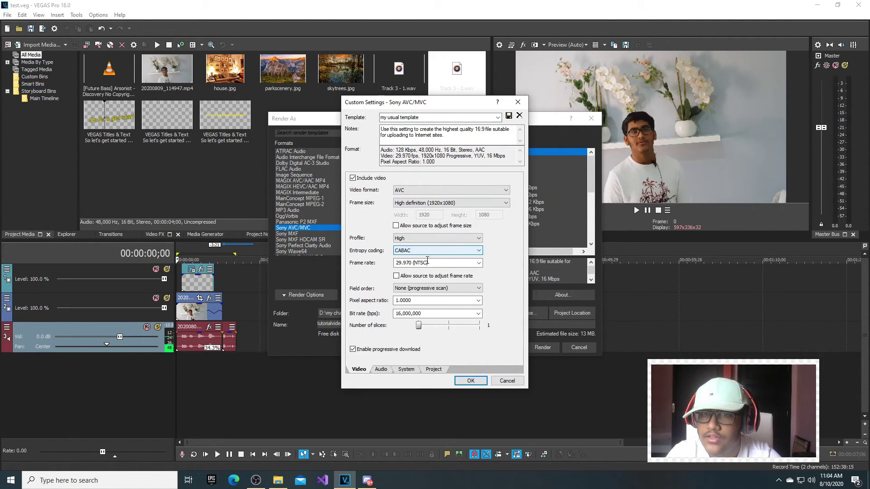
click(476, 263)
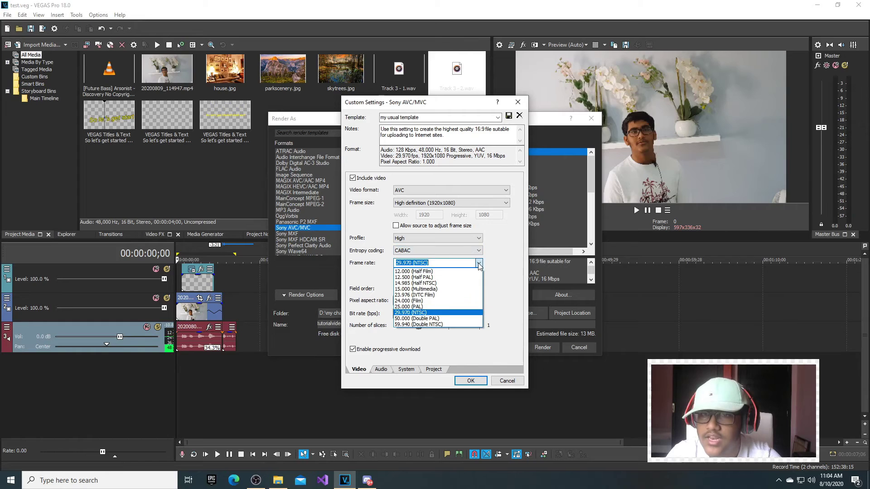
click(445, 325)
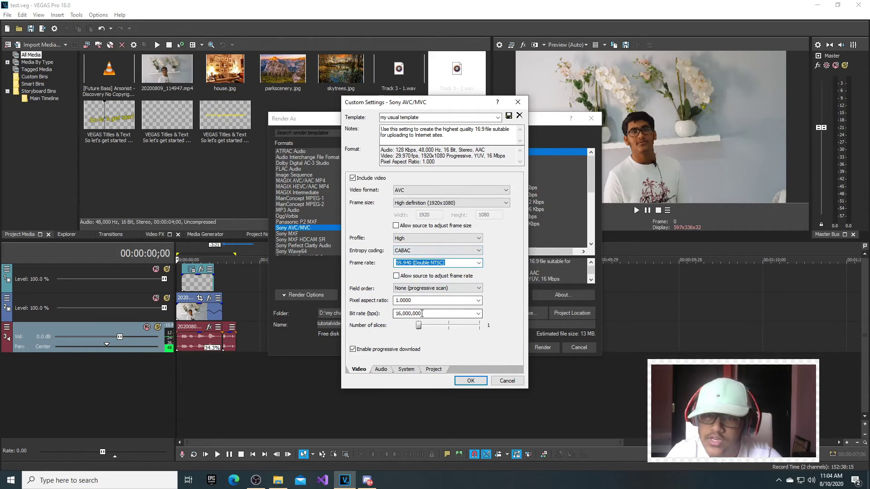
click(406, 291)
click(407, 291)
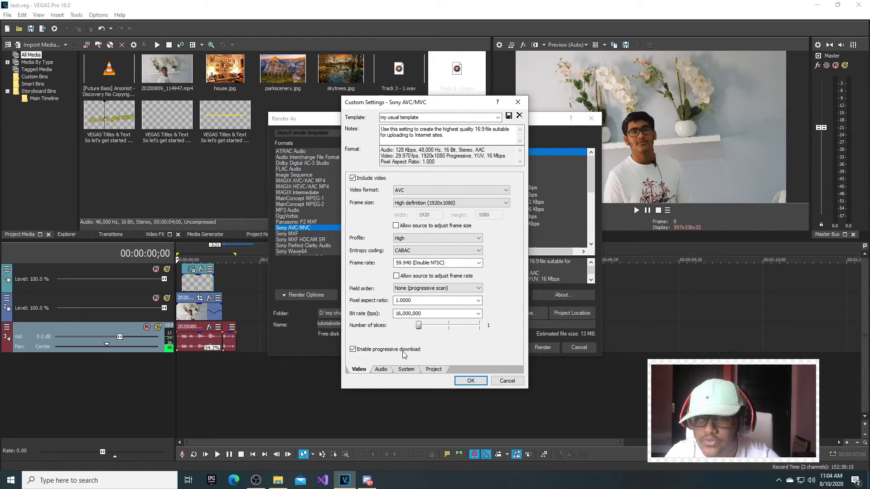
- Set the custom template's audio bit rate to 256,000 bps, keeping the 48,000 Hz sample rate
click(381, 369)
click(425, 202)
click(419, 222)
click(421, 215)
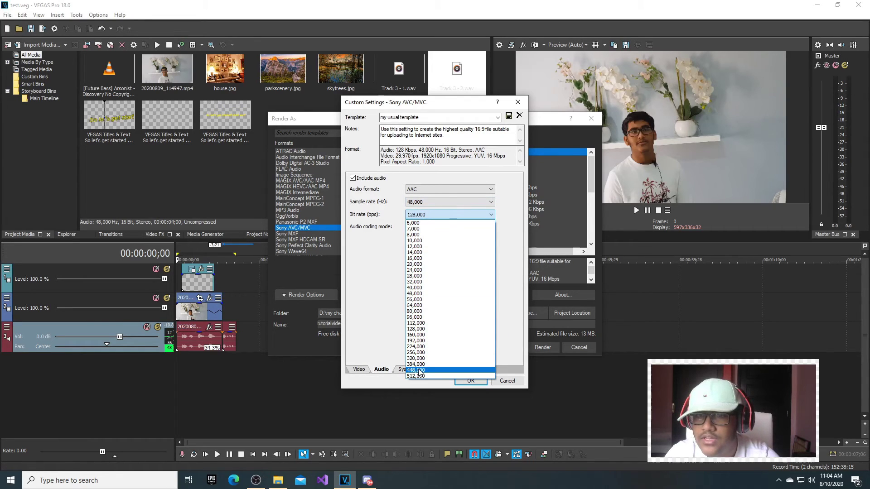
click(417, 358)
click(423, 214)
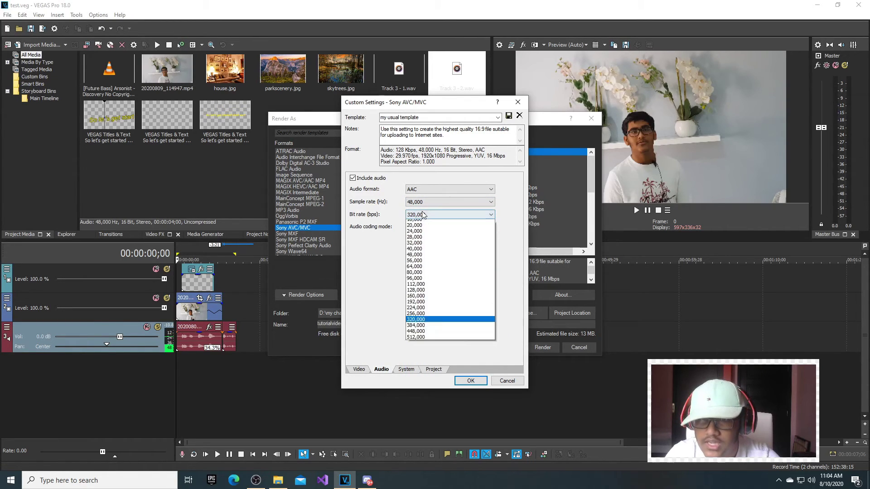
click(419, 353)
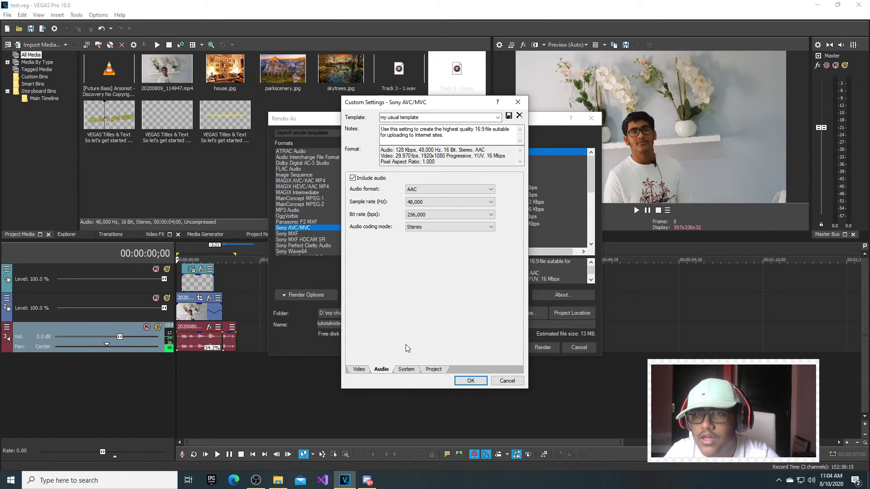
- Set the custom template's video rendering quality to Best
click(406, 369)
click(433, 370)
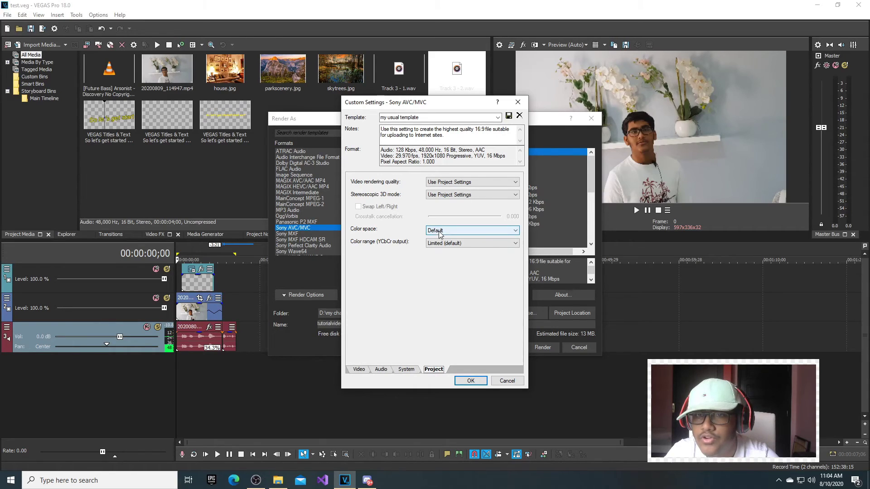
click(451, 183)
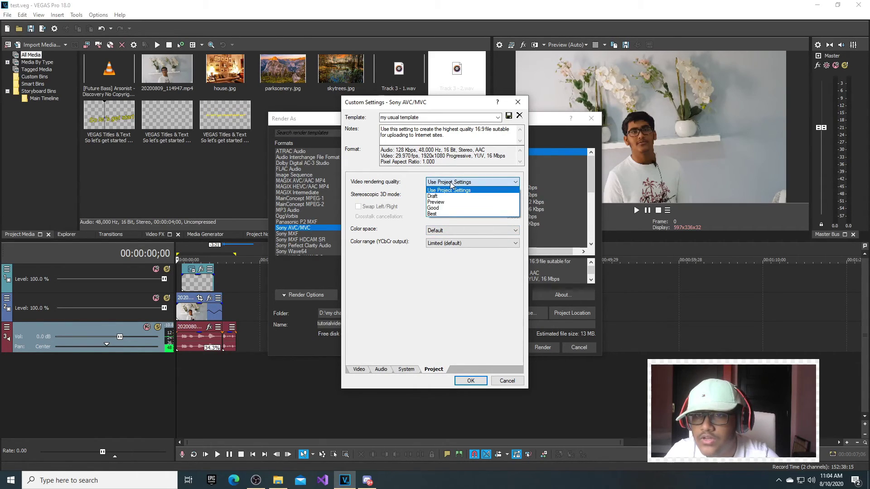
click(446, 214)
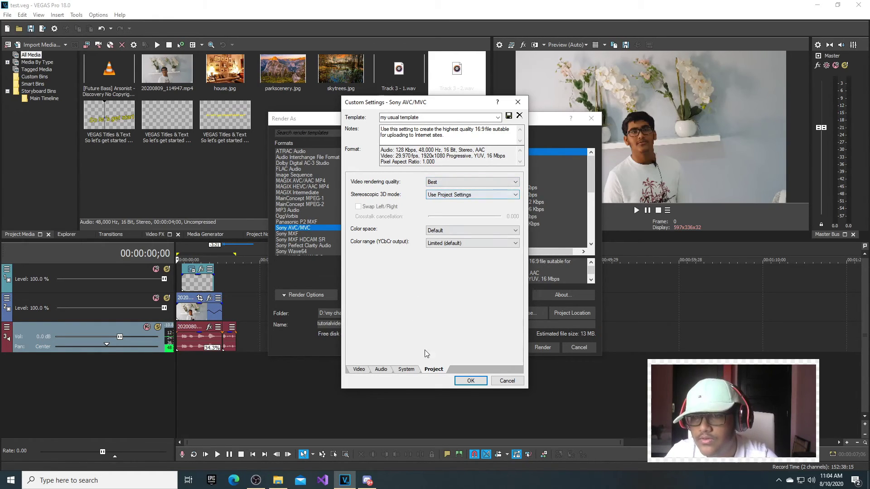
- Review and accept the custom template settings, and render tutorialvideofunny.mp4 with "my usual template"
click(406, 371)
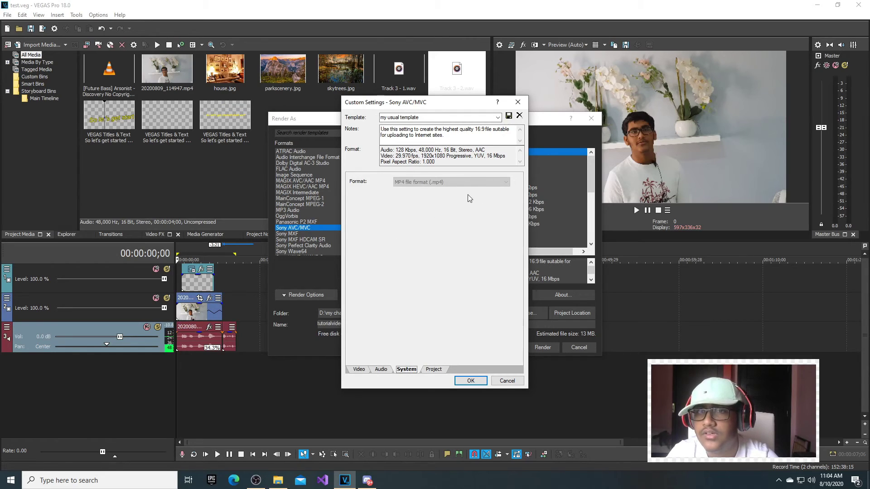
click(358, 370)
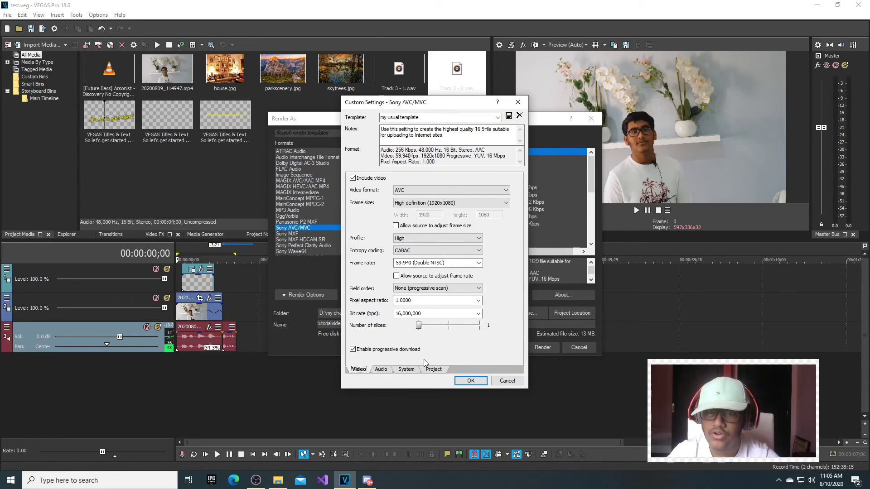
click(418, 192)
click(418, 192)
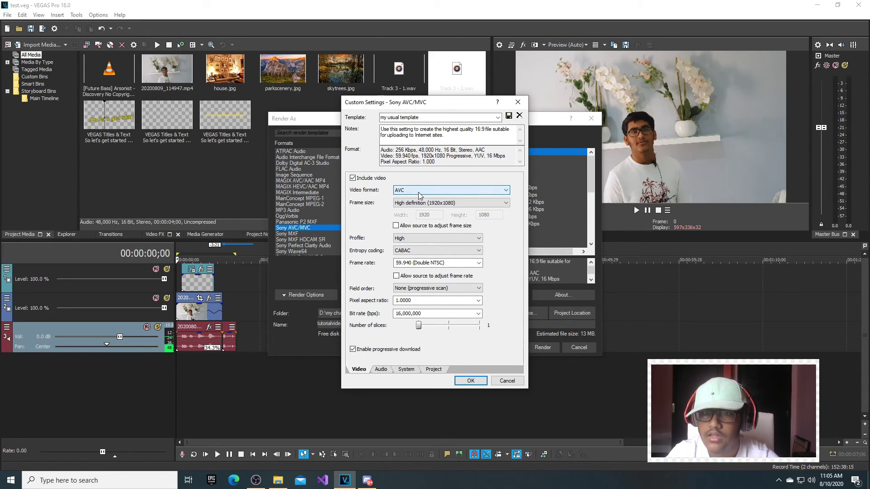
click(469, 381)
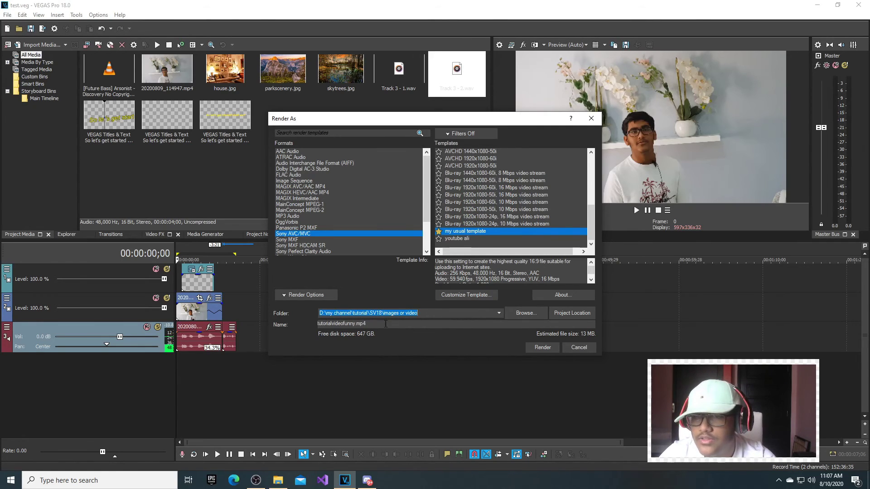
click(531, 351)
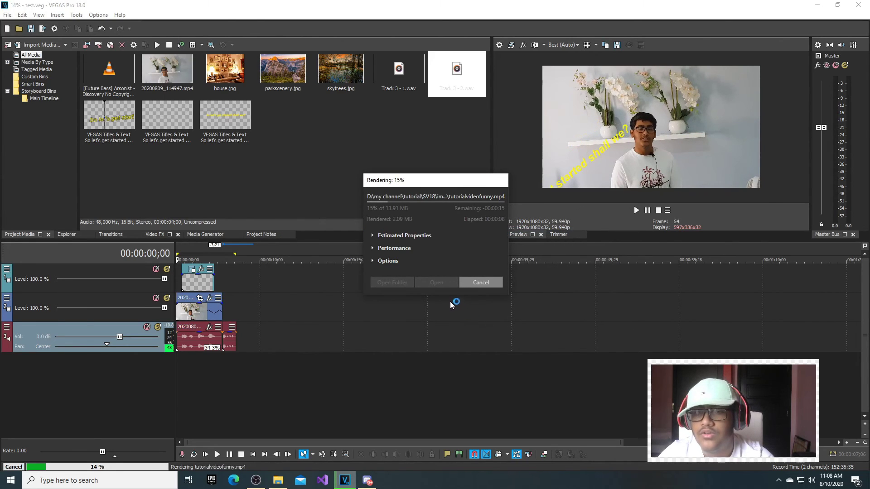
- Examine the estimated properties, performance details and options of the running tutorialvideofunny.mp4 render
click(374, 235)
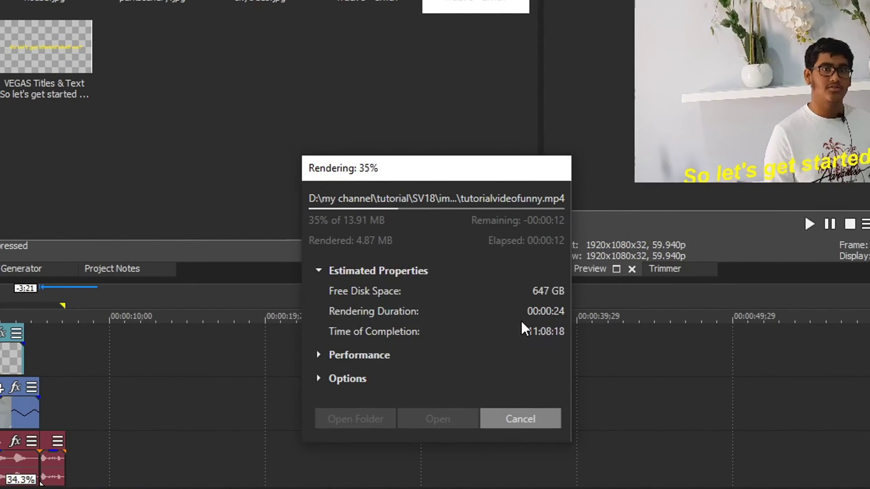
click(322, 269)
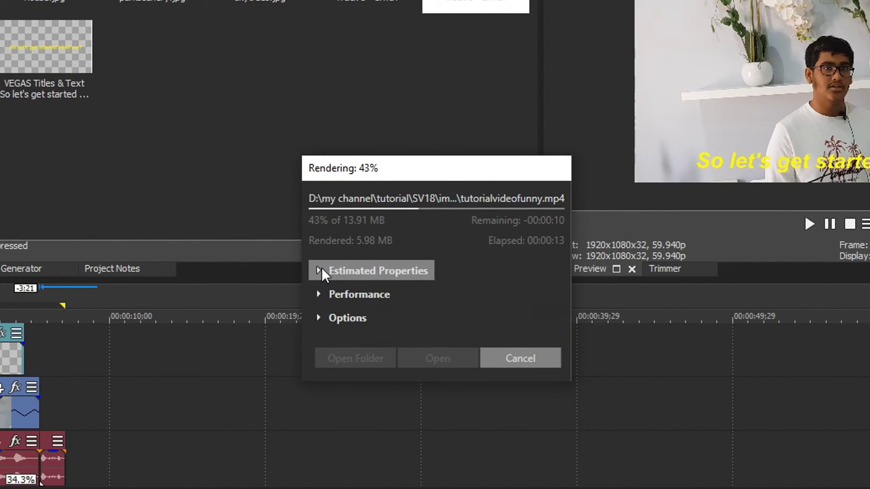
click(331, 295)
click(333, 294)
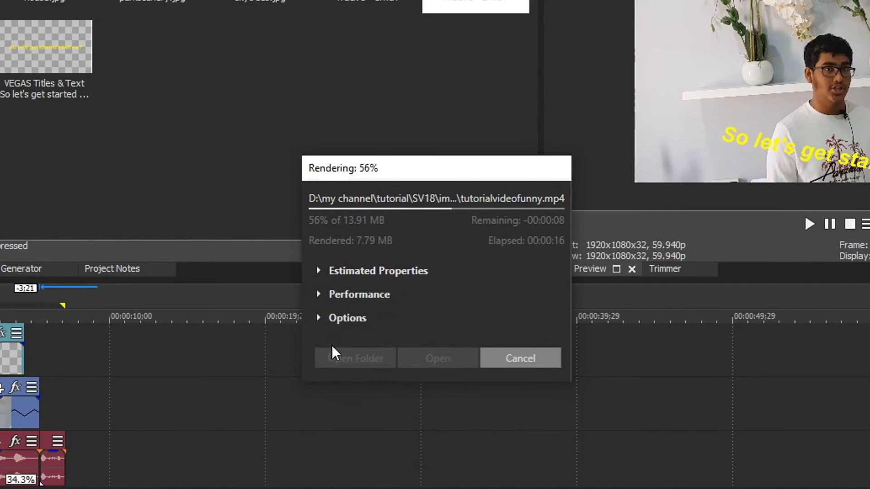
click(327, 318)
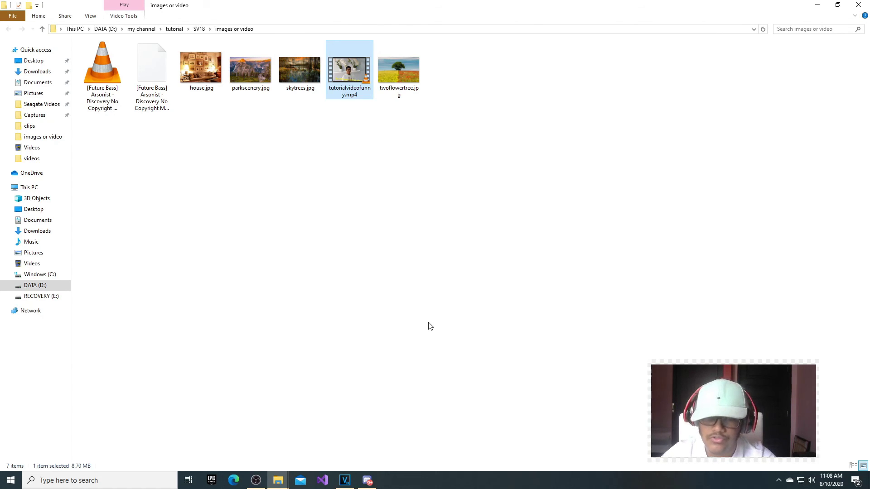
- Play the rendered tutorialvideofunny.mp4 from the "images or video" folder in VLC media player and view it full screen
mouse_move(256, 481)
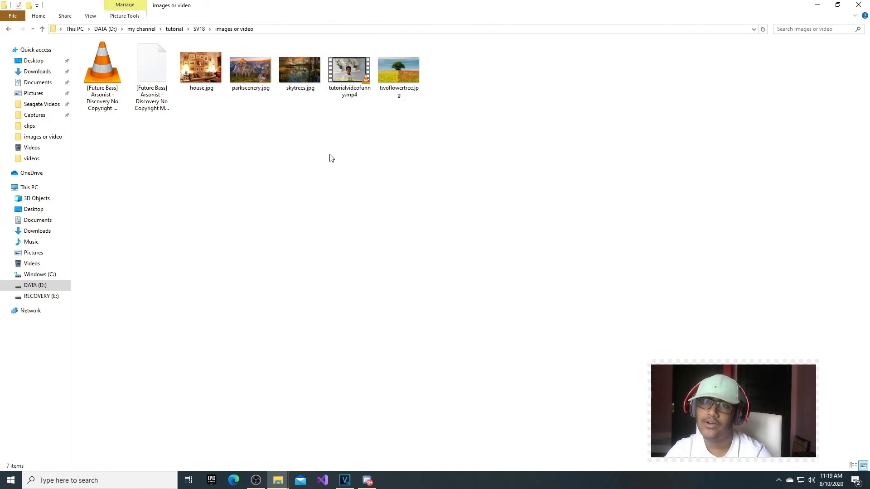
double_click(348, 90)
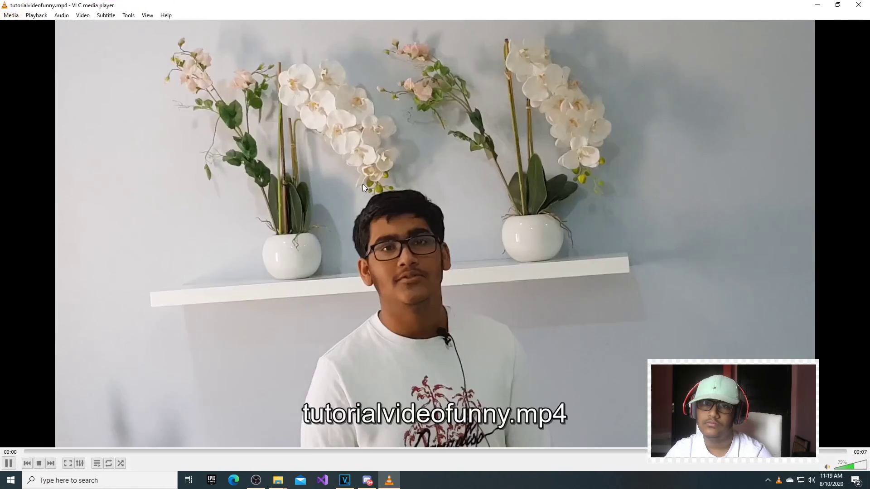
double_click(363, 184)
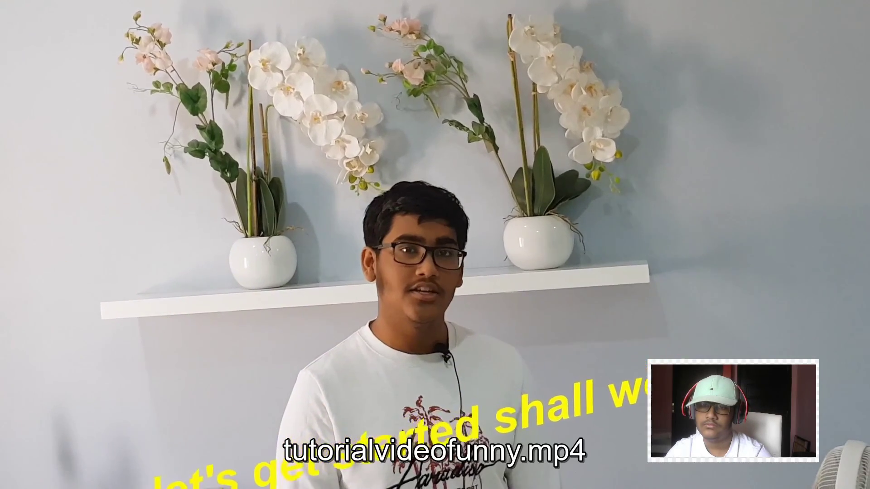